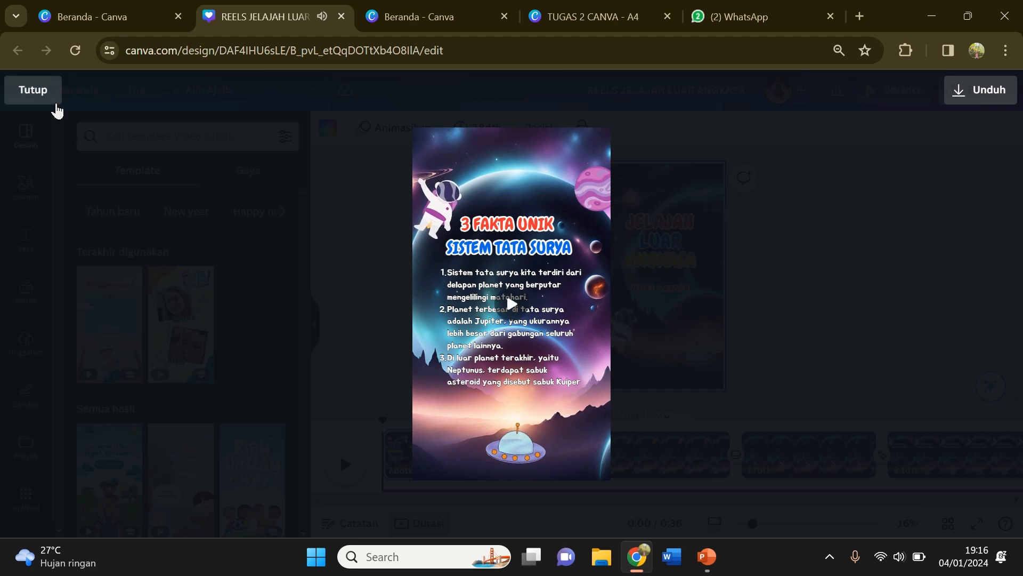
Step: Close the finished reel's preview, return to the home page and create a new Video Seluler design
click(55, 104)
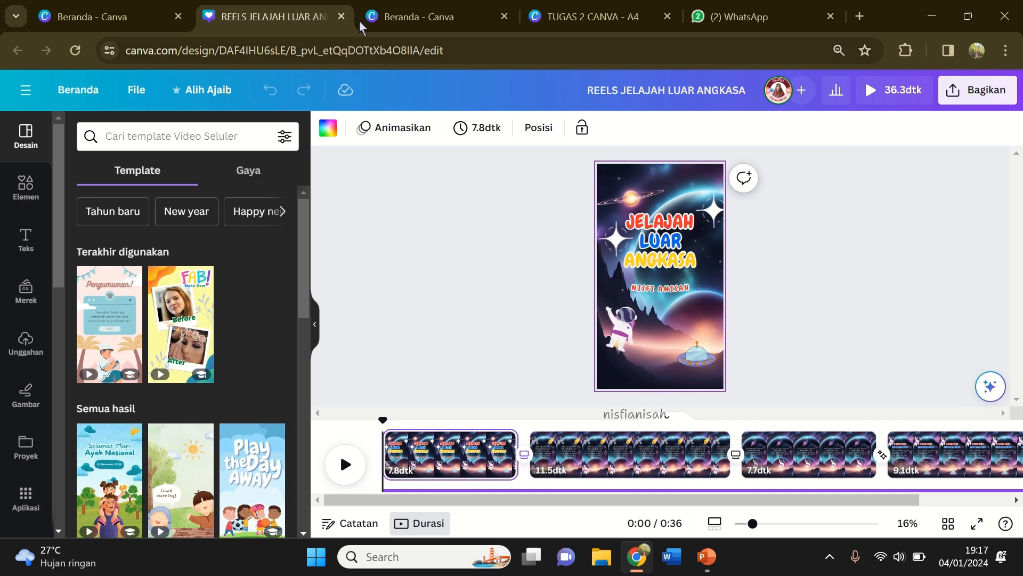
click(141, 8)
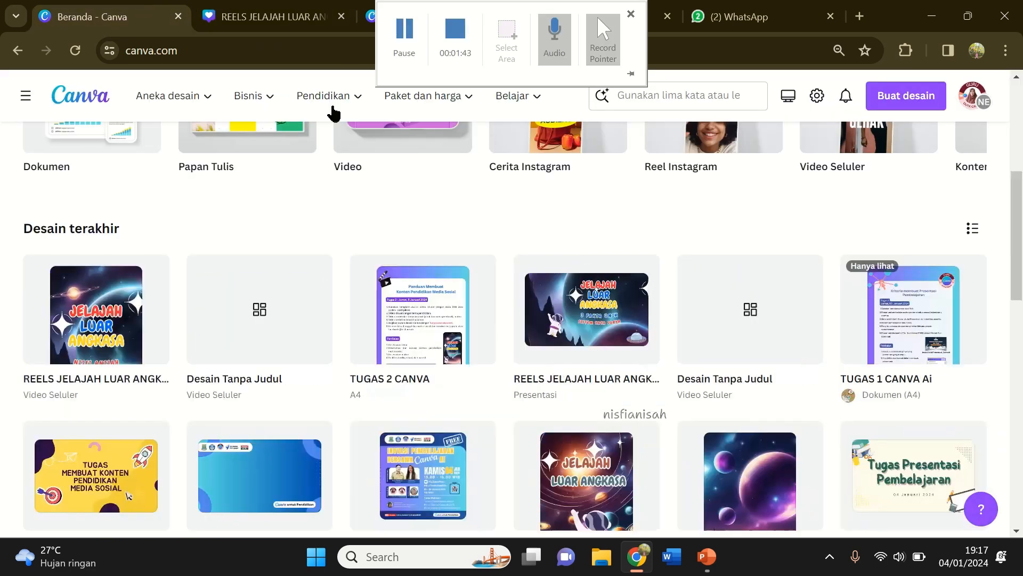
scroll(599, 240, up, 5)
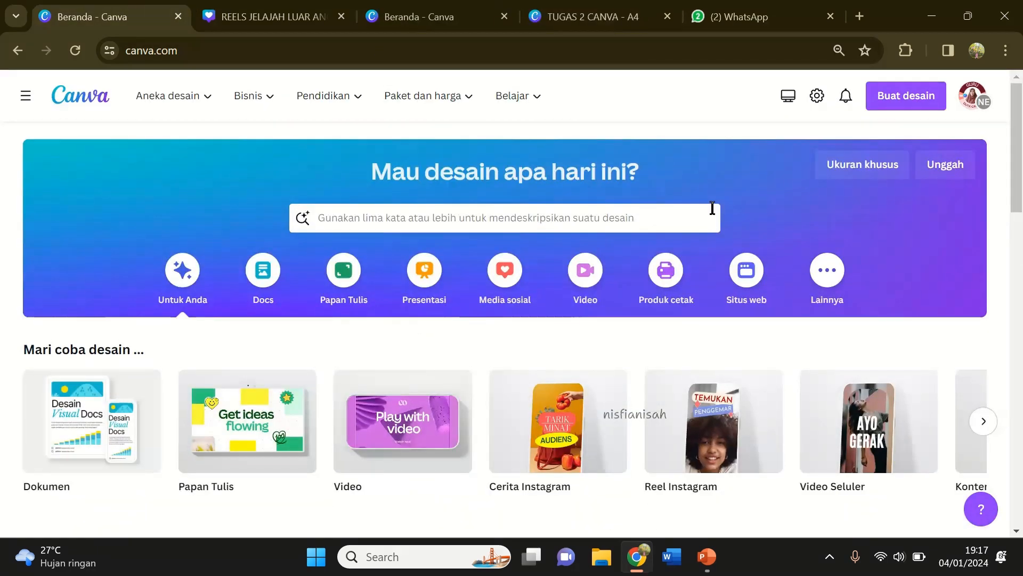
click(890, 101)
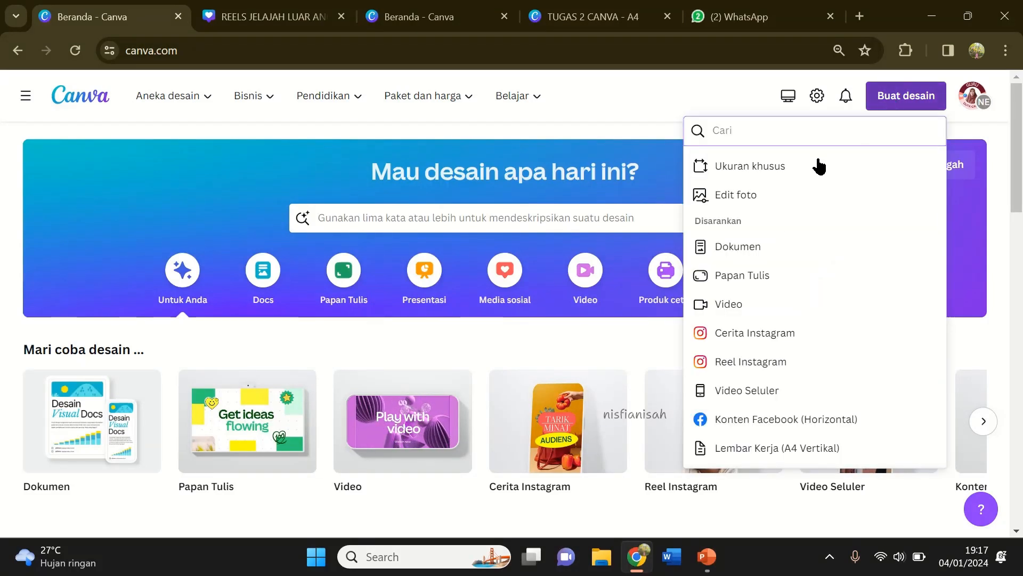
click(739, 398)
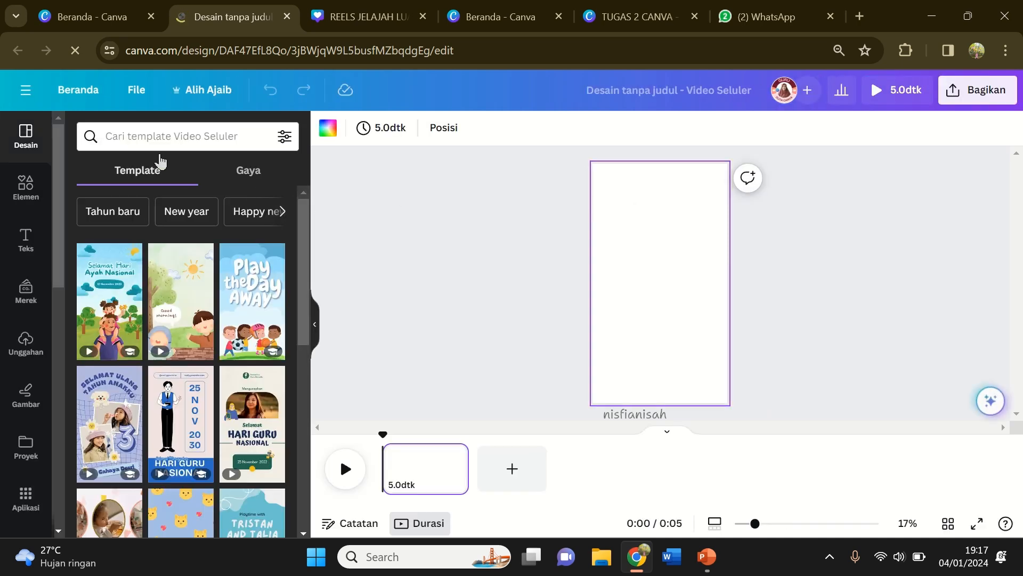
Step: Find the Media Ajaib app by searching the apps for "media" and open it
click(25, 497)
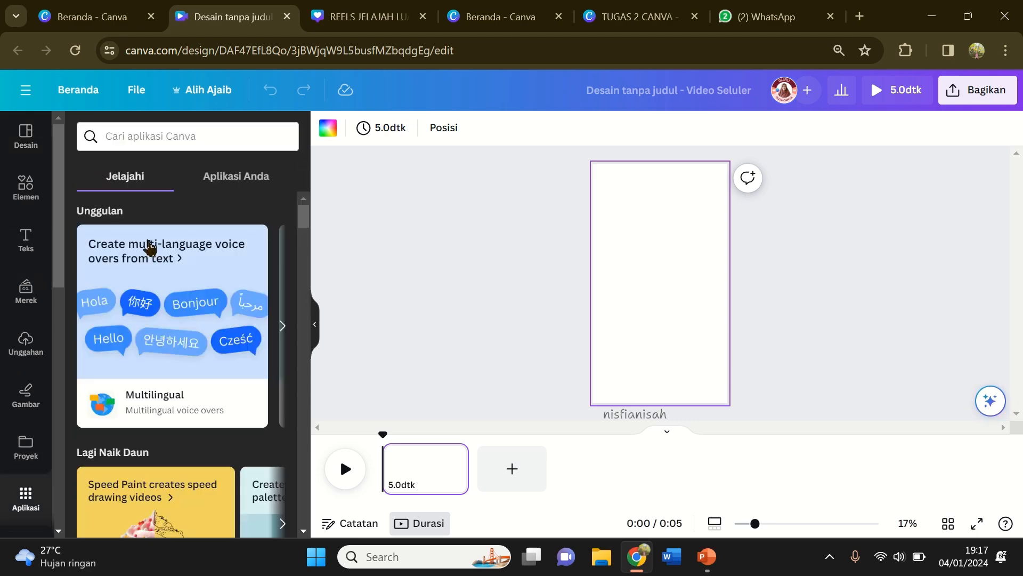
click(165, 136)
text(media)
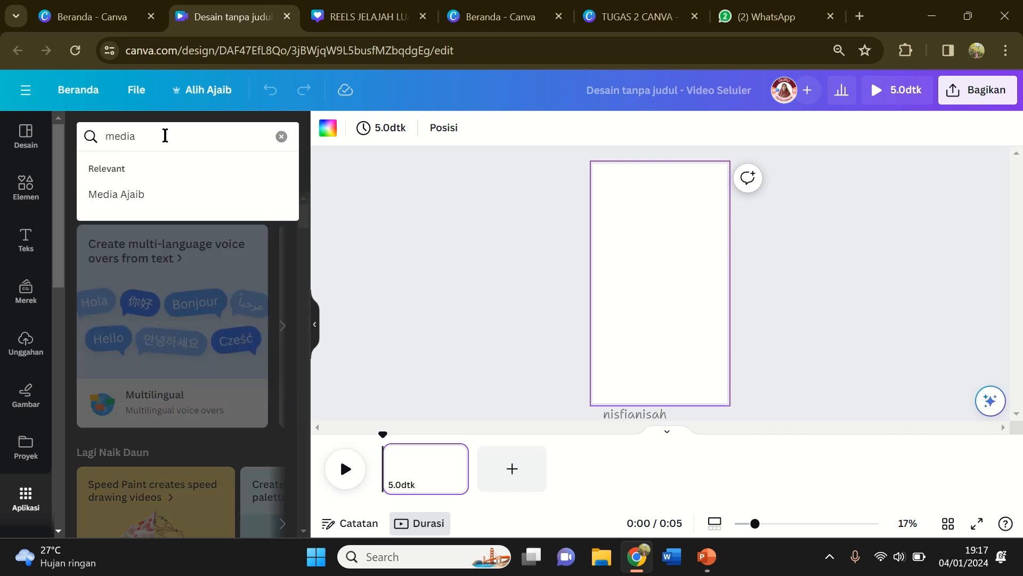
click(145, 203)
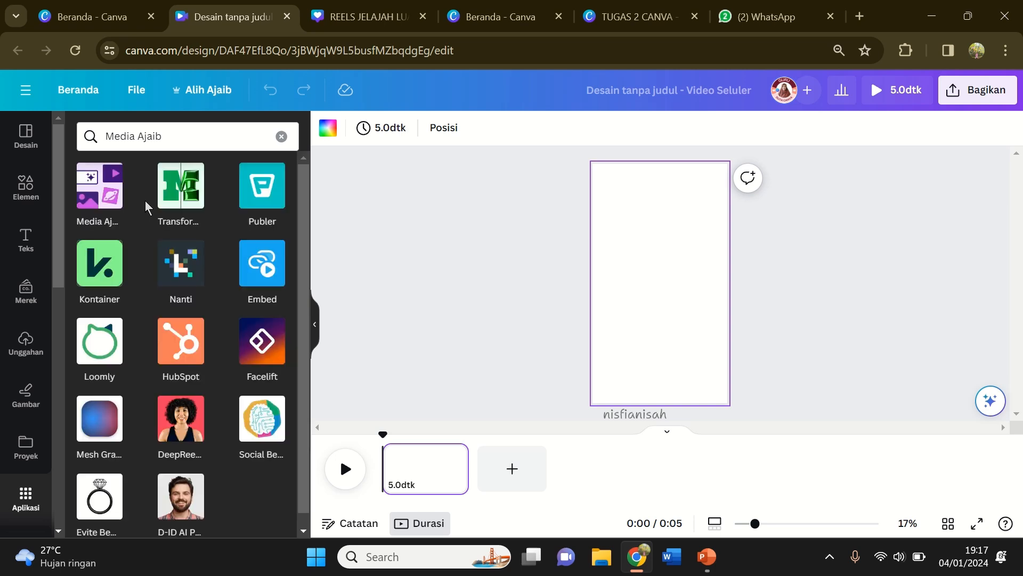
click(94, 203)
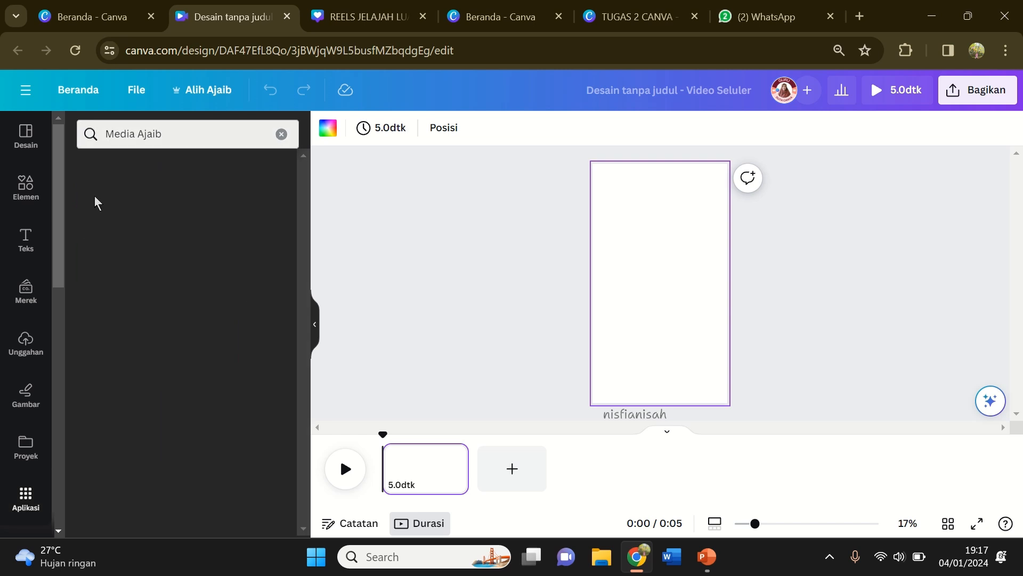
Step: Generate images in the Mendayu style from the prompt "gambarkan pemandangan luar angkasa warna ungu dan ada beberapa planet"
click(111, 267)
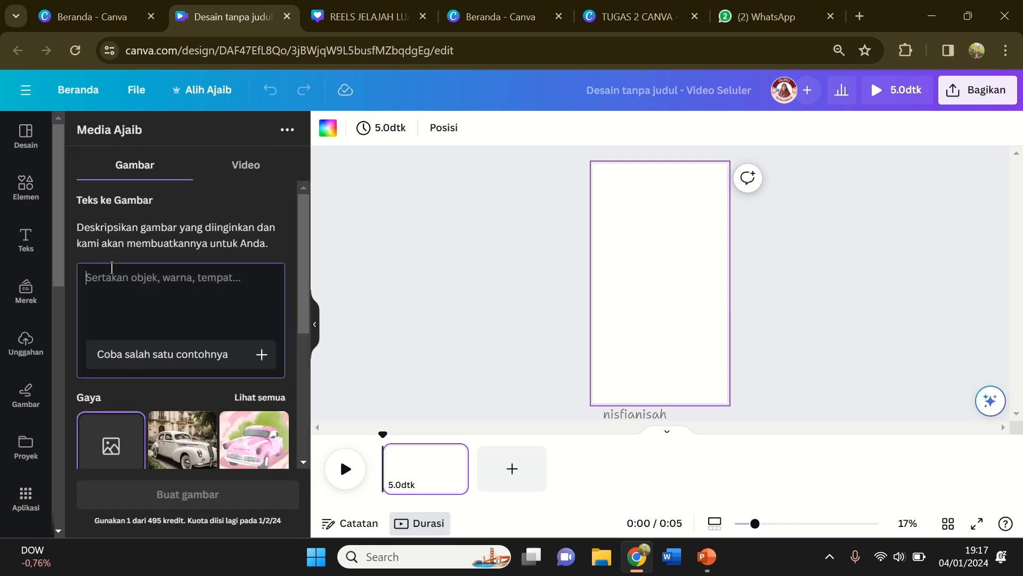
text(g)
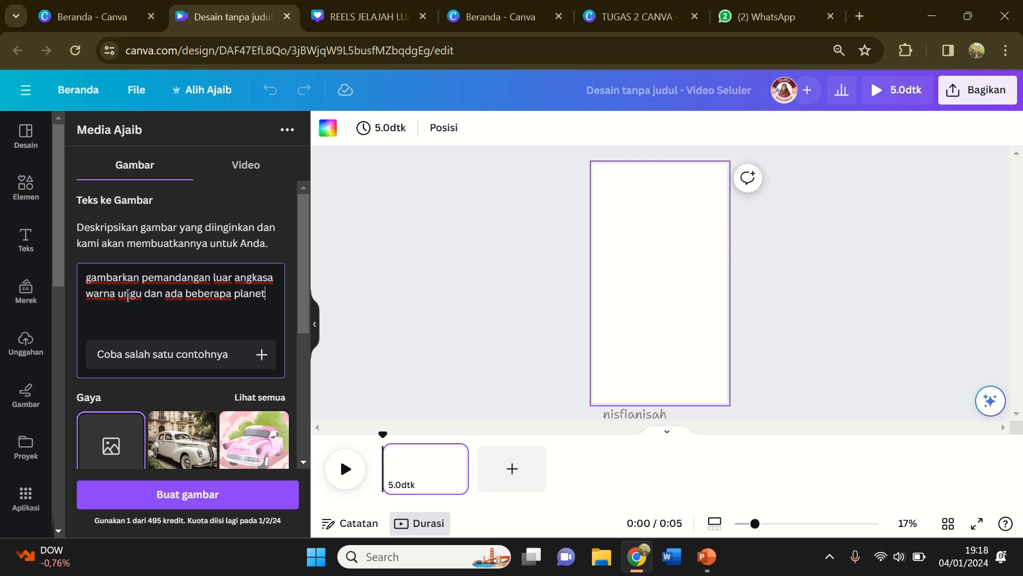
scroll(208, 421, down, 3)
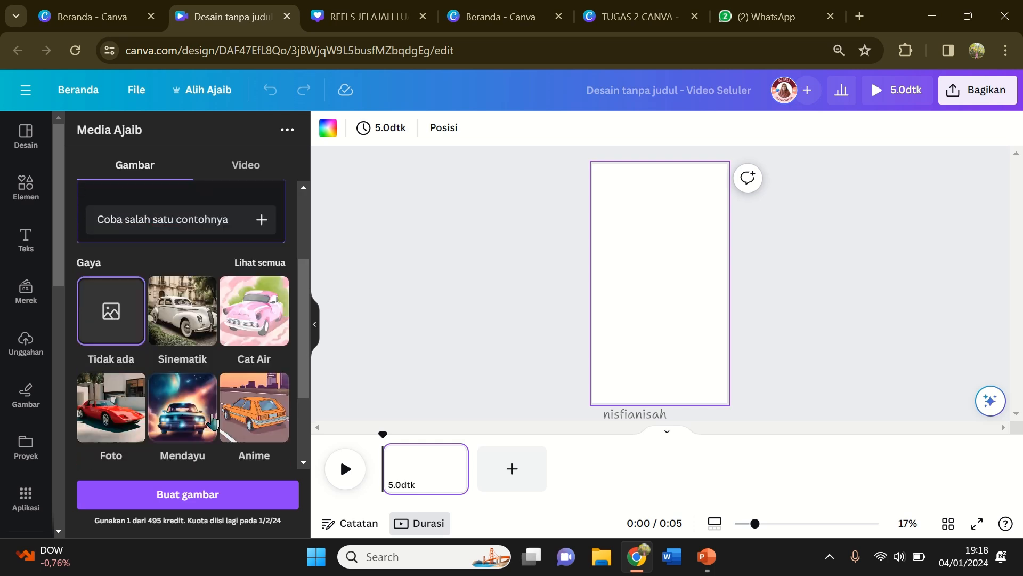
click(198, 410)
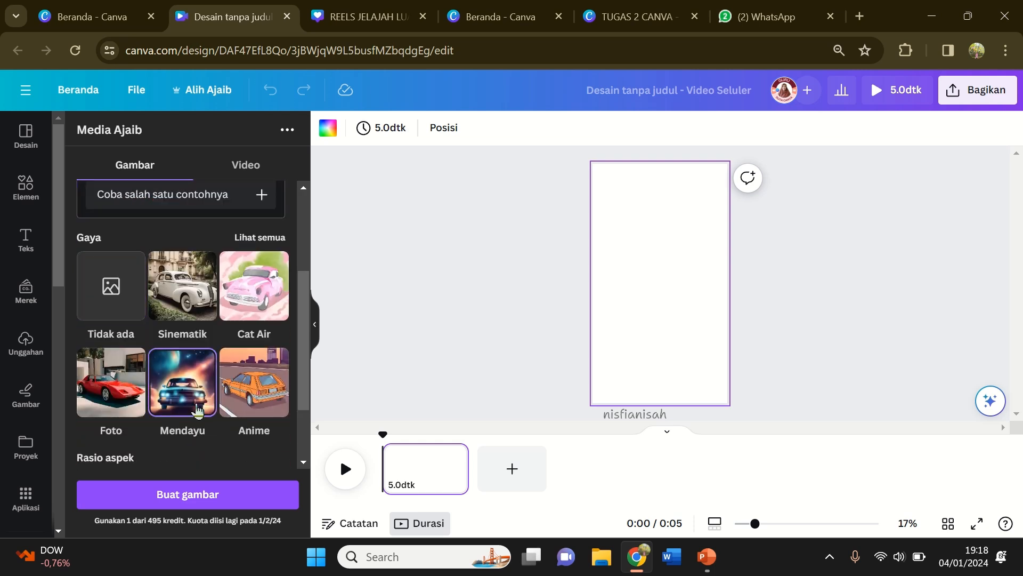
click(197, 501)
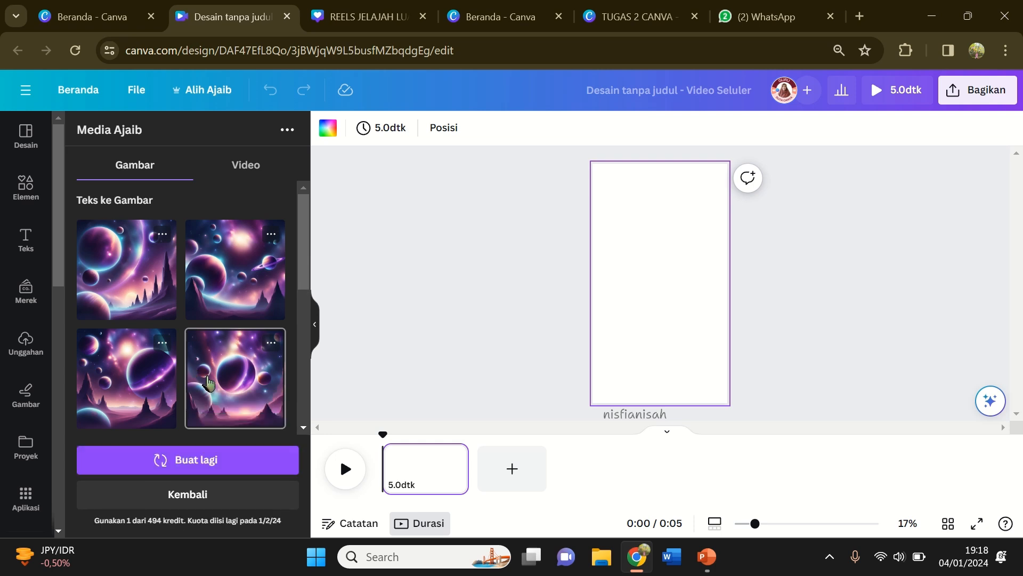
Step: Add the fourth generated space image to the page and set it as the page background
click(208, 382)
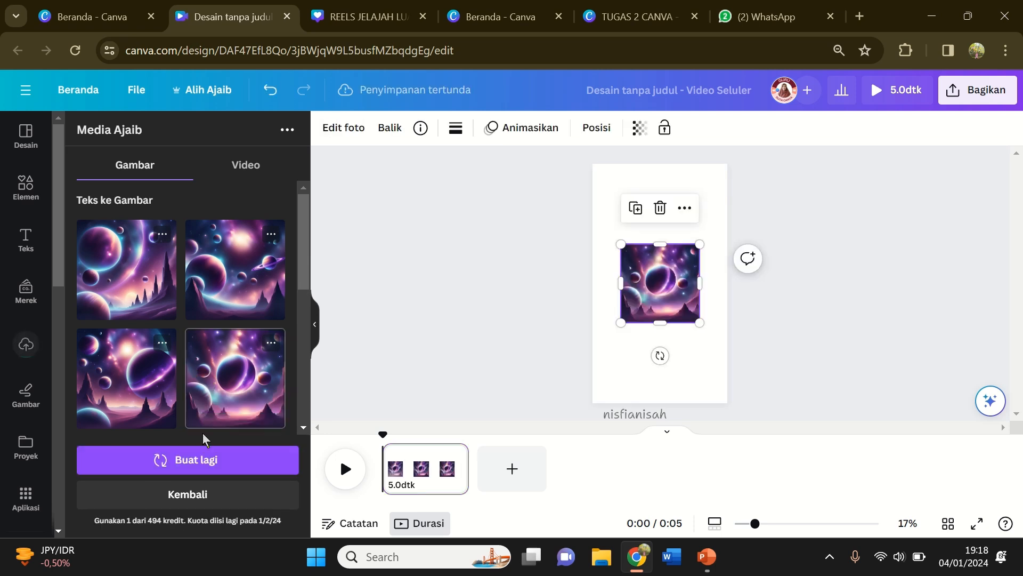
right_click(667, 302)
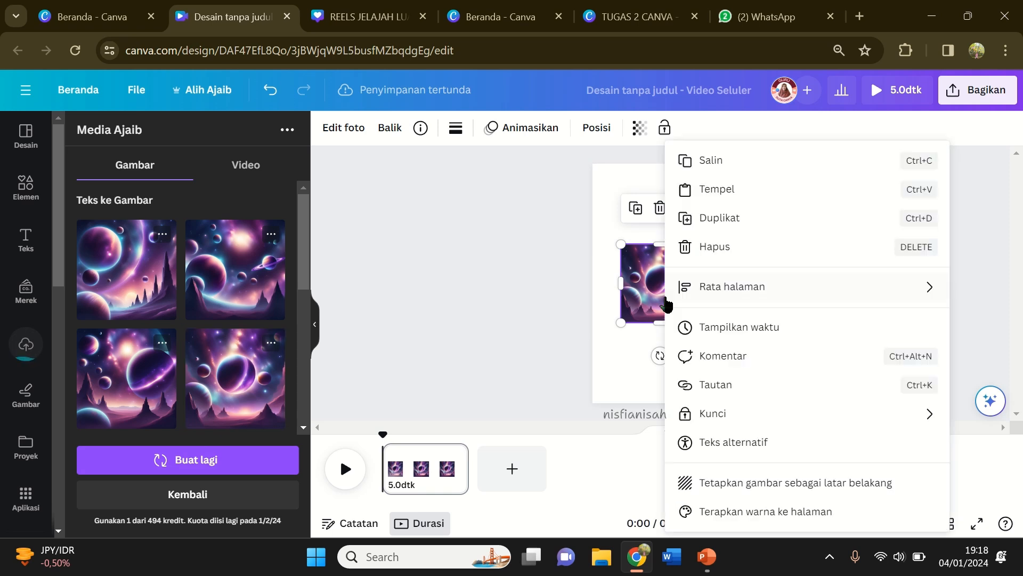
click(773, 485)
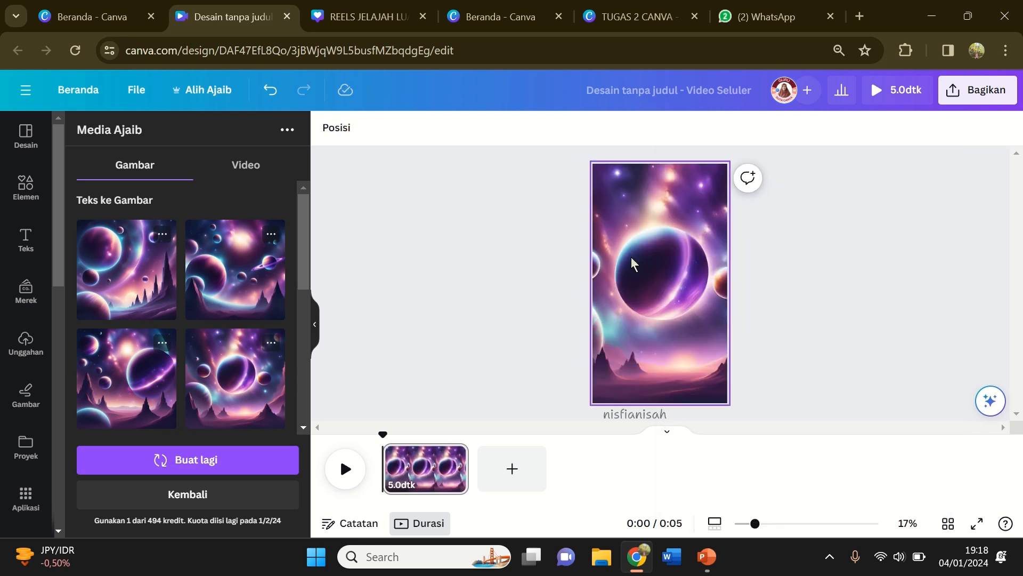
Step: Add a heading text to the page and replace its placeholder with "JELAJAH"
click(26, 248)
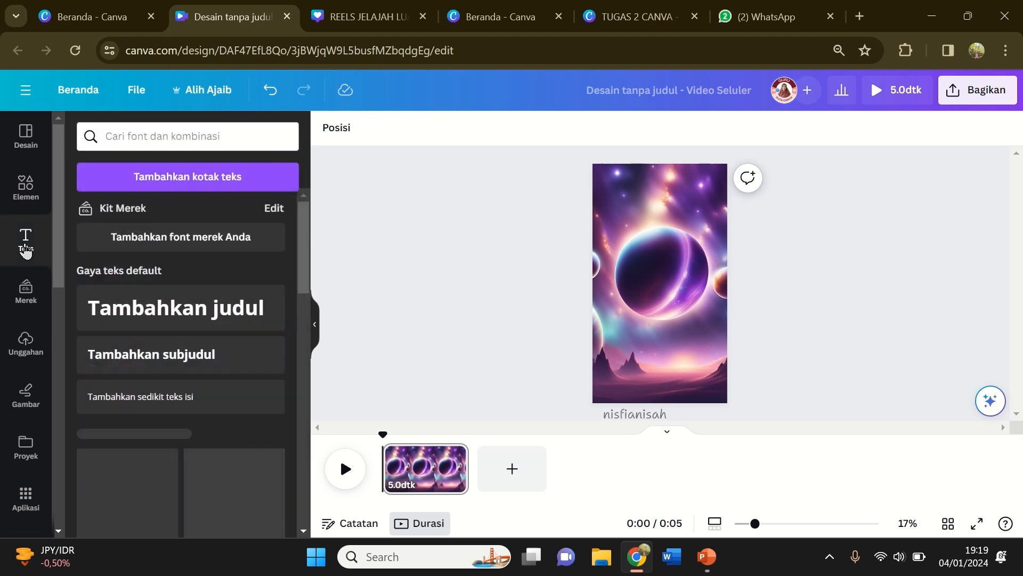
click(118, 314)
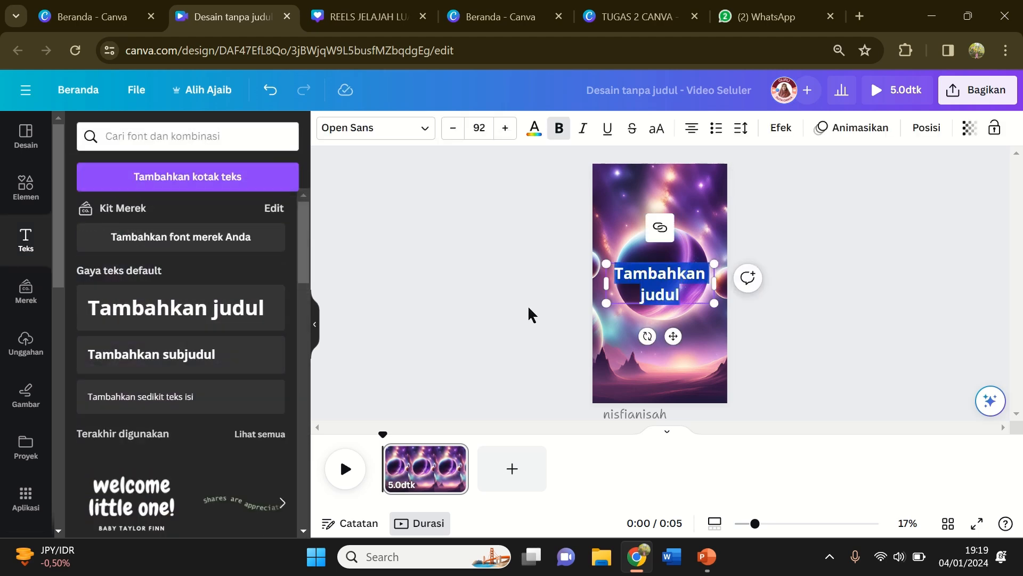
key(BackSpace)
text(JE)
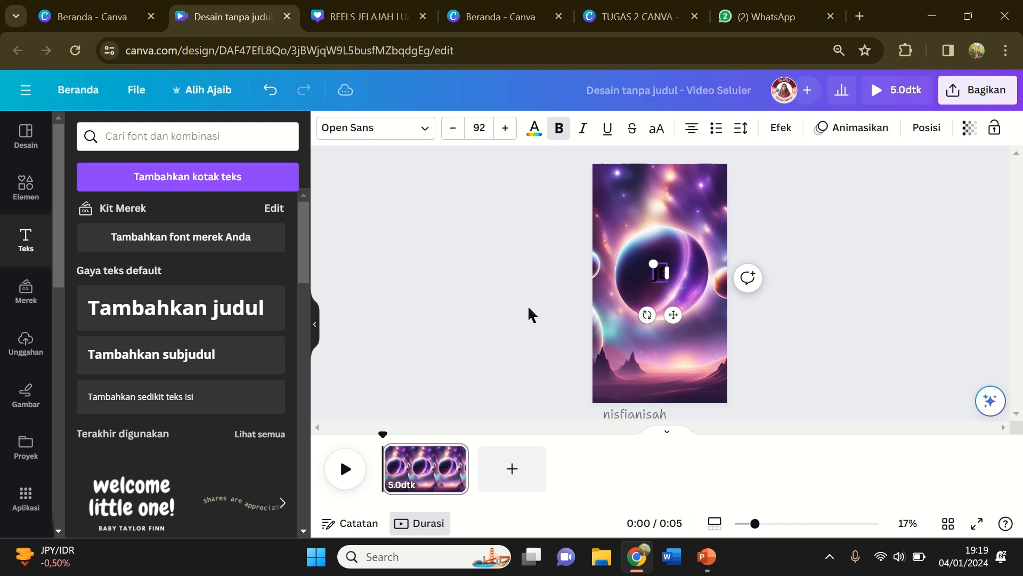
text(LAJAH)
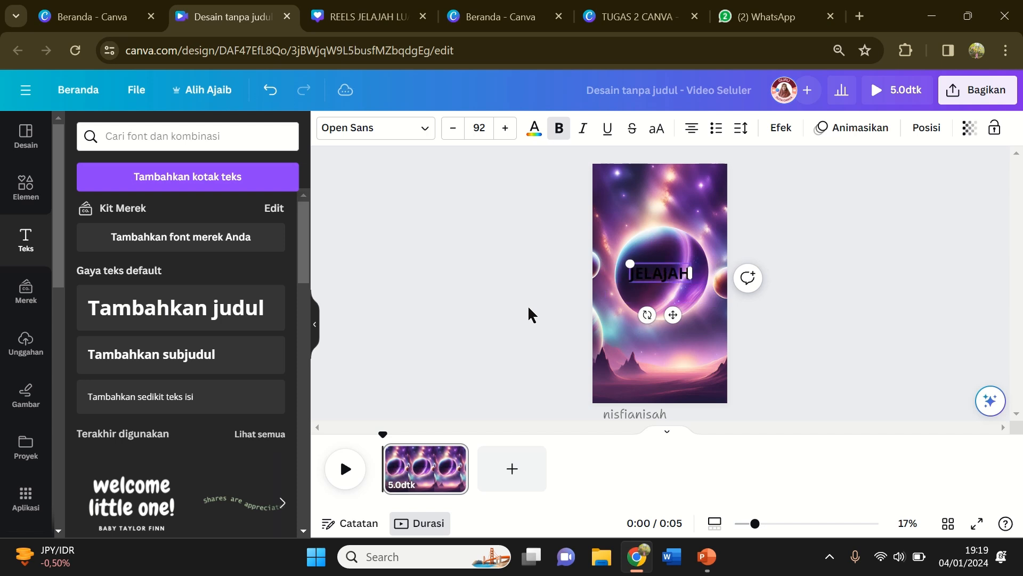
Step: Set the color of the whole "JELAJAH" heading to white (#ffffff)
key(ctrl+a)
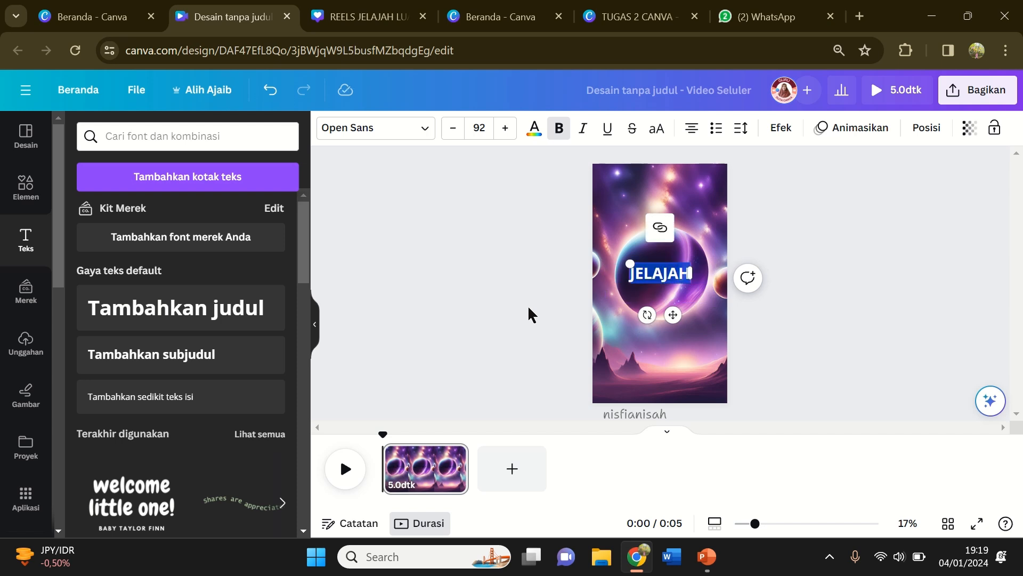
click(535, 128)
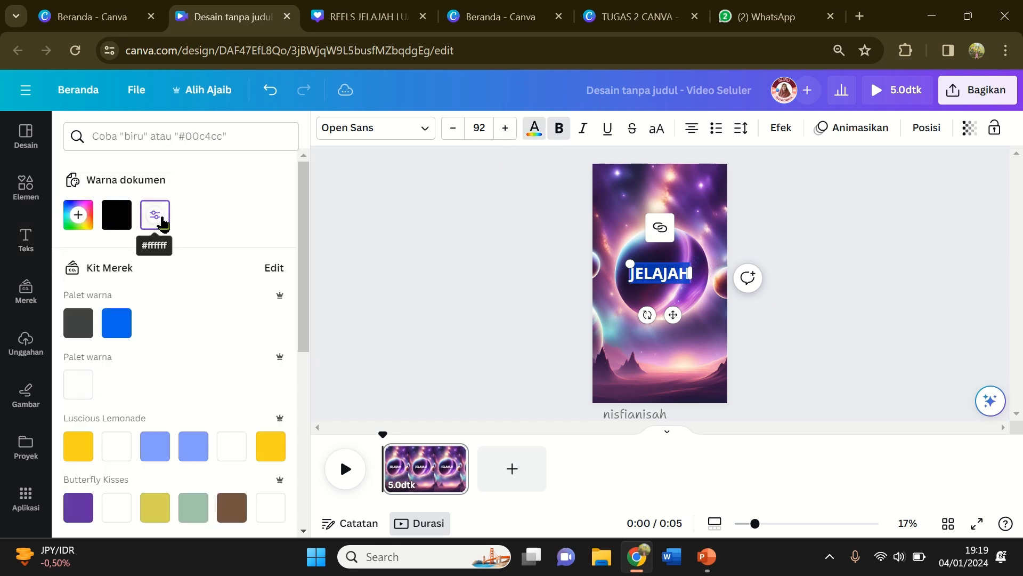
click(837, 275)
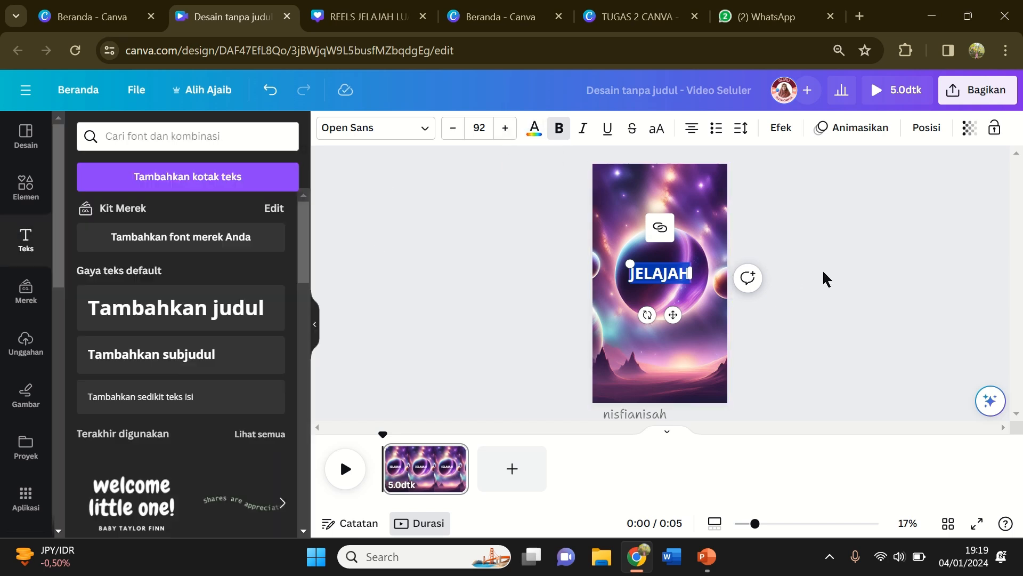
click(831, 248)
Step: Duplicate the "JELAJAH" heading, place the copy centered directly below it and change its text to "LUAR ANGKASA"
click(677, 282)
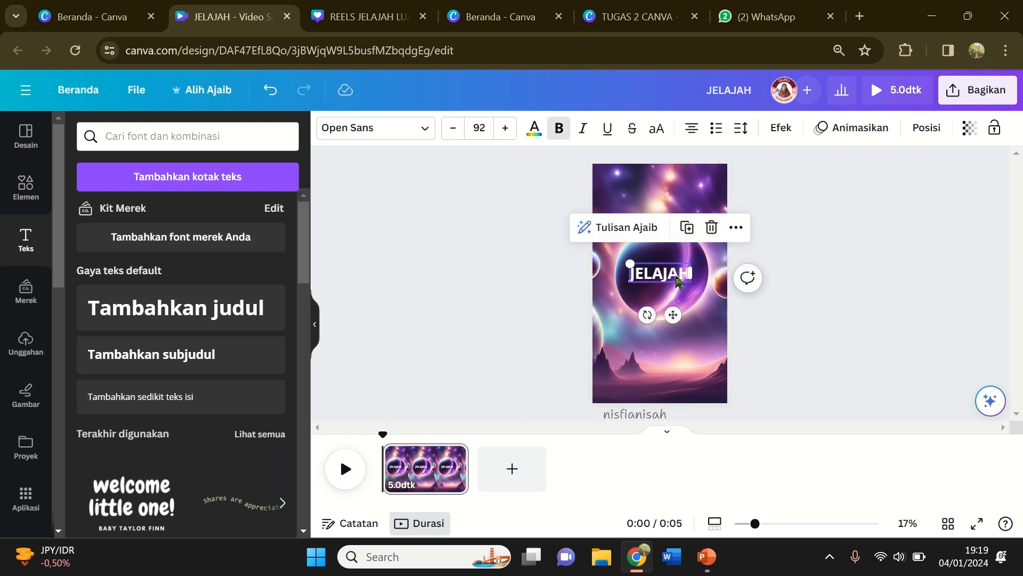
key(ctrl+d)
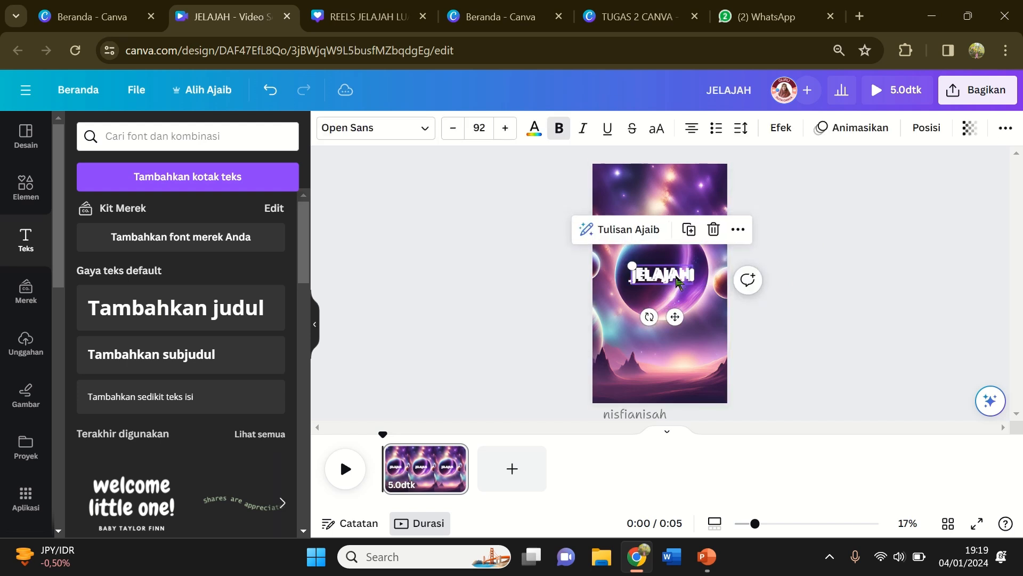
drag(675, 317, 673, 335)
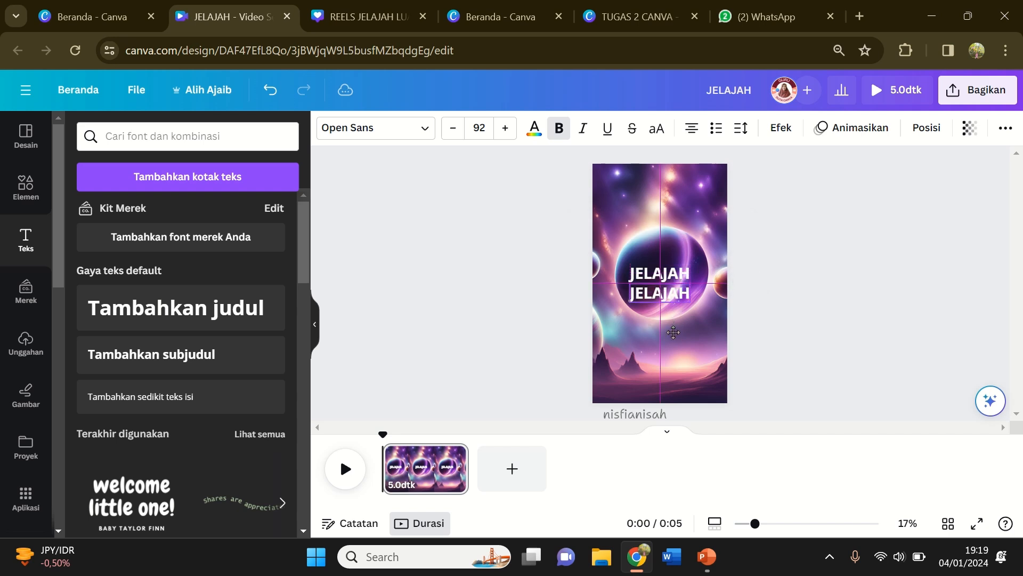
double_click(661, 290)
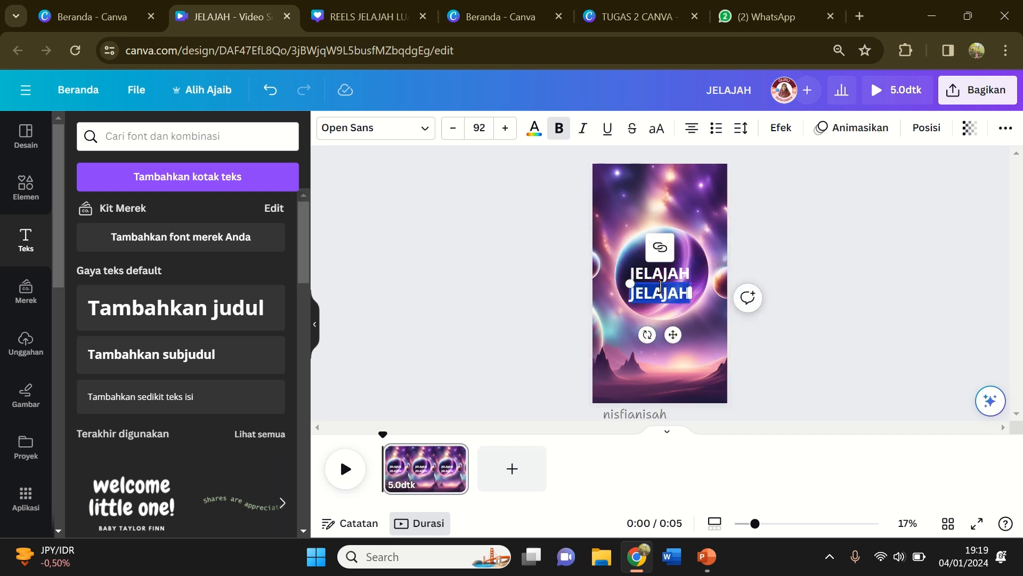
text(LUAR ANGKASA)
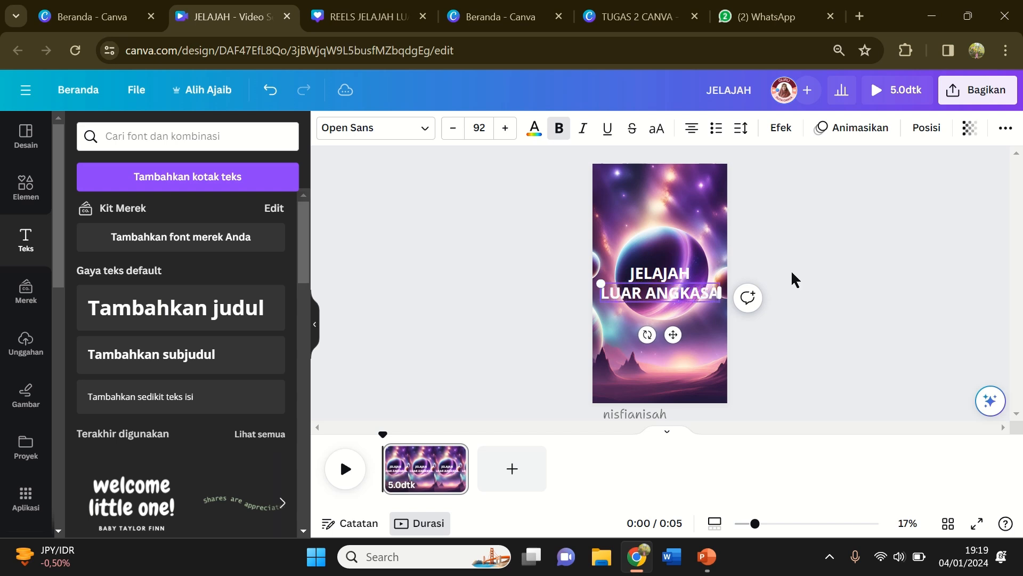
Step: Move "JELAJAH" up to the planet's upper edge and bring "LUAR ANGKASA" up beneath it, both horizontally centered
click(820, 278)
drag(679, 279, 674, 235)
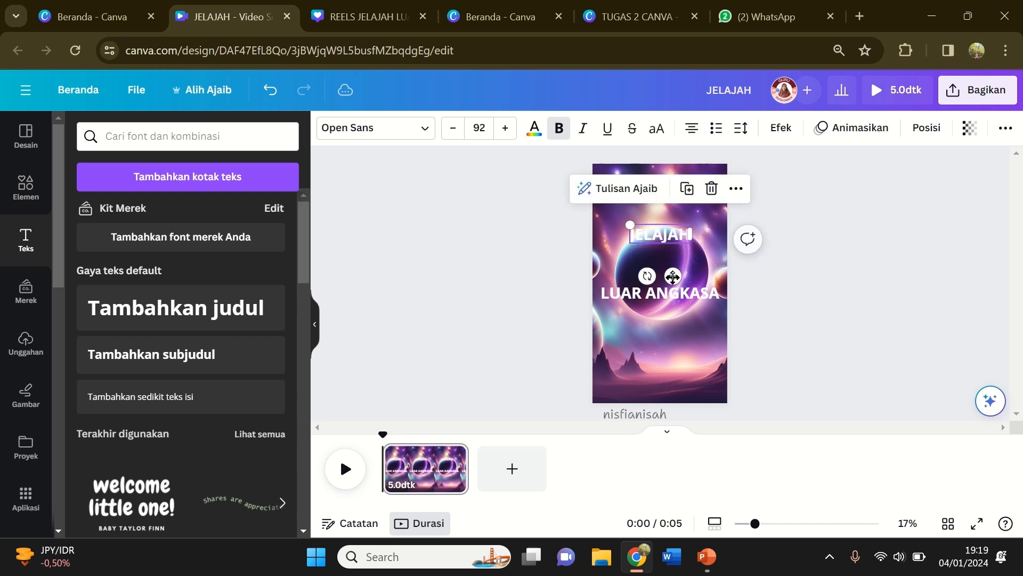
drag(688, 299, 689, 271)
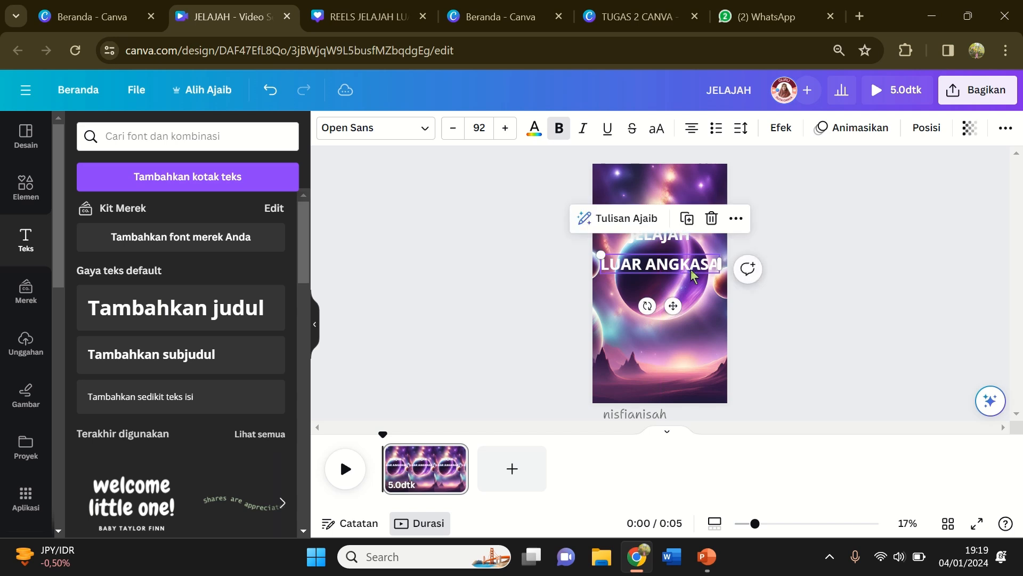
Step: Change the font of the "JELAJAH" heading to Fredoka One
click(698, 234)
click(665, 241)
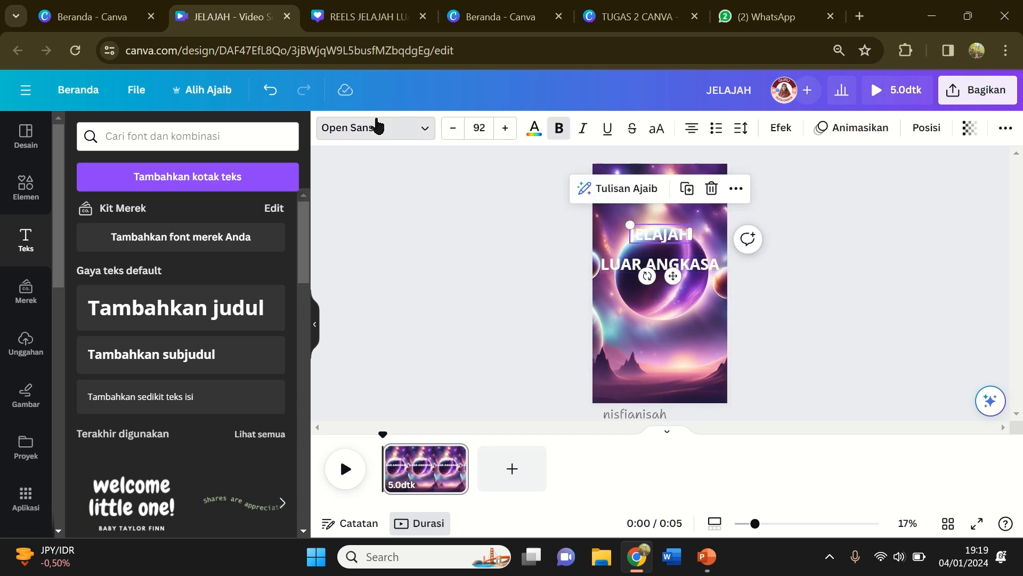
click(377, 127)
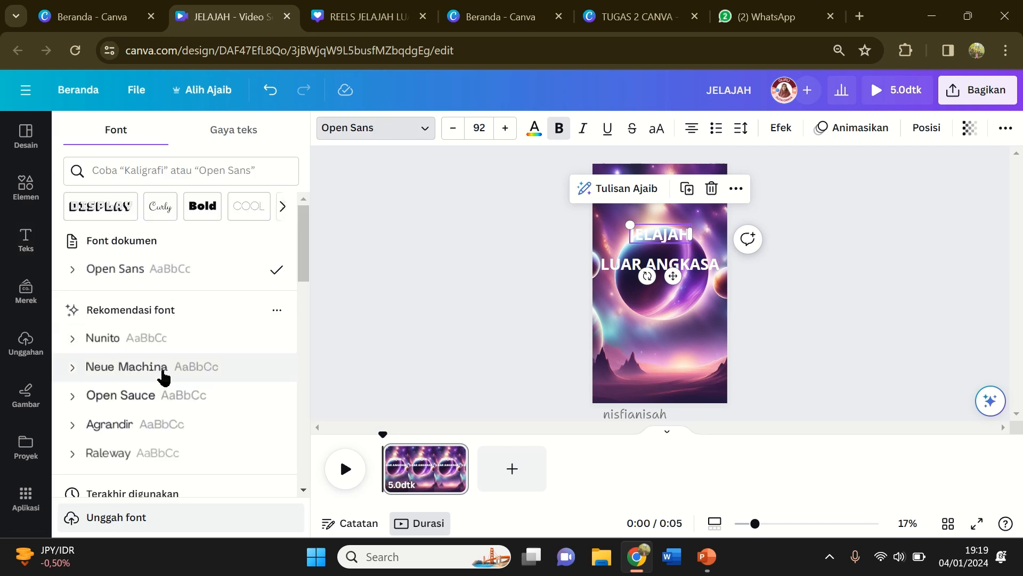
scroll(165, 373, down, 3)
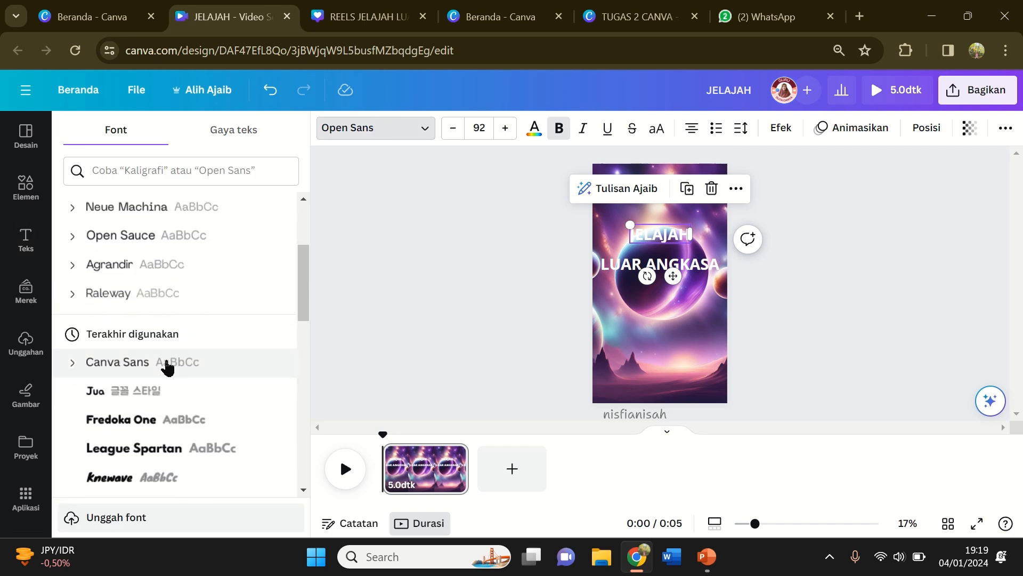
scroll(167, 364, down, 2)
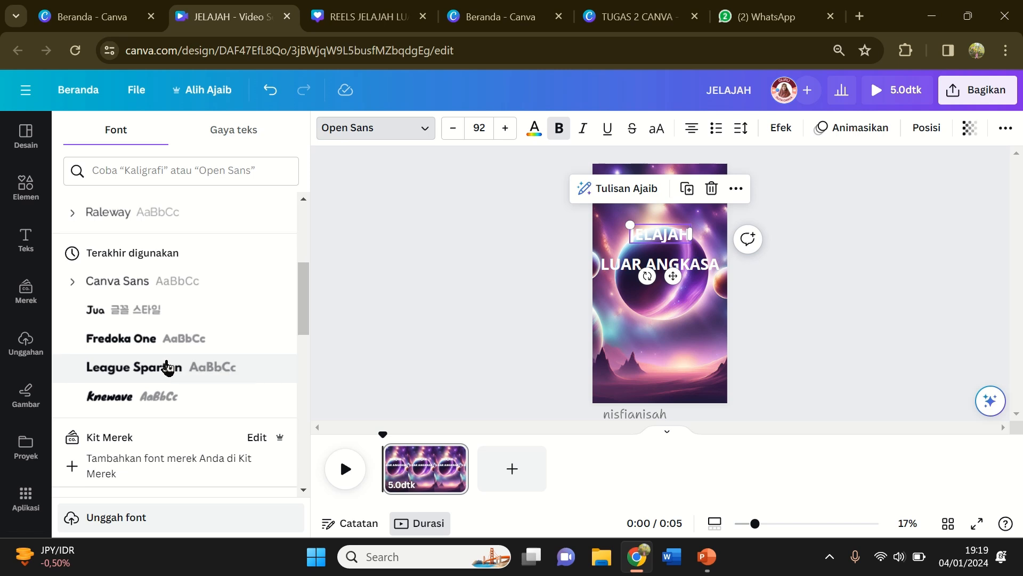
scroll(166, 366, down, 2)
scroll(166, 366, down, 3)
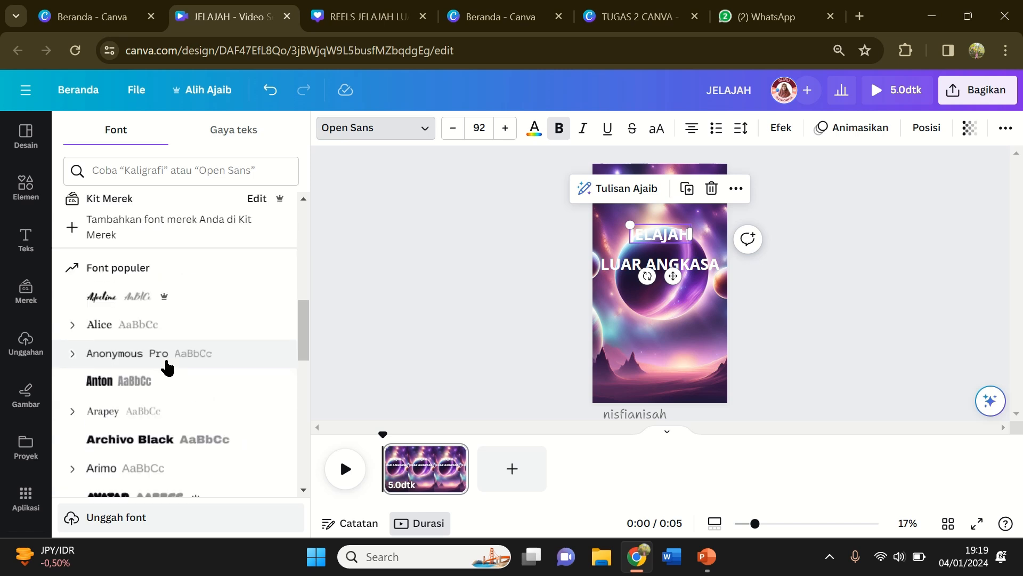
scroll(167, 366, down, 3)
scroll(167, 367, up, 5)
scroll(165, 358, up, 4)
click(164, 347)
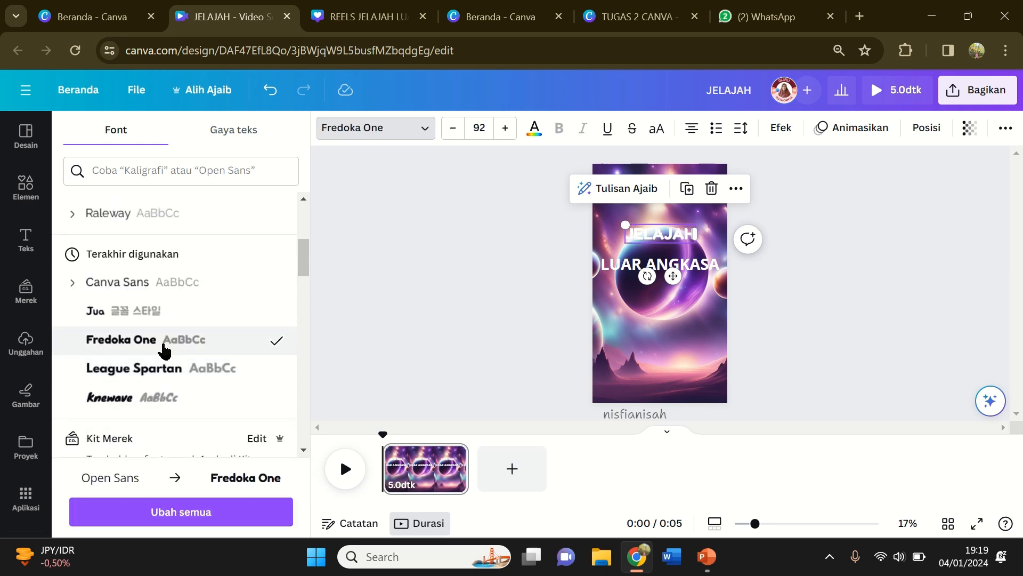
Step: Apply the Kerangka outline effect to "JELAJAH" and set the outline color to white
click(781, 135)
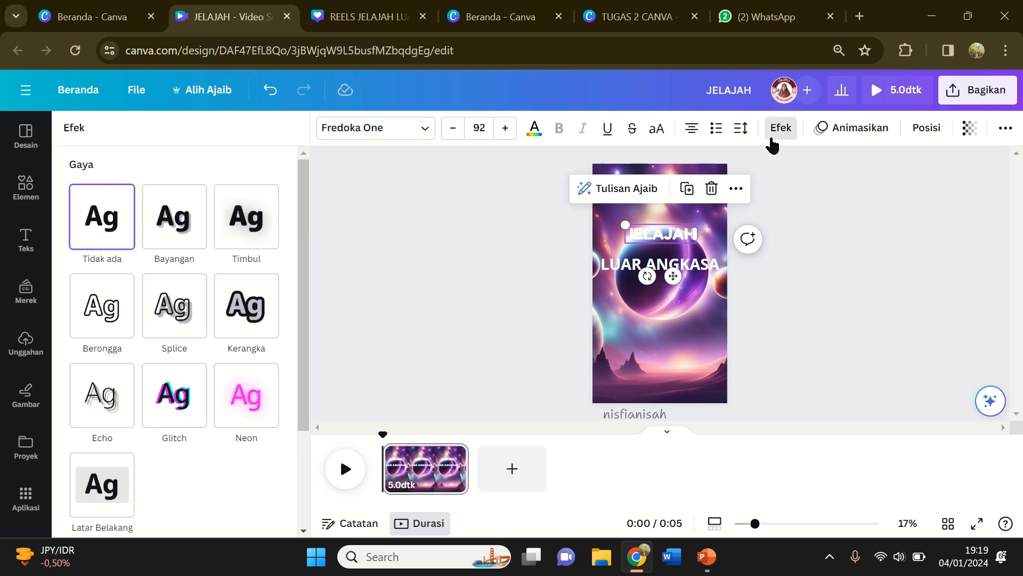
click(234, 321)
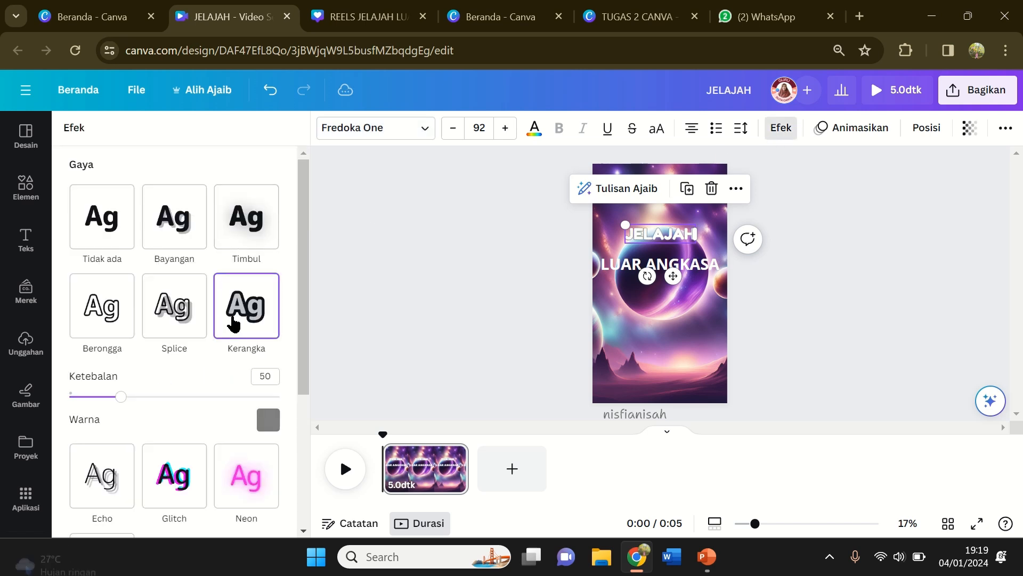
click(268, 419)
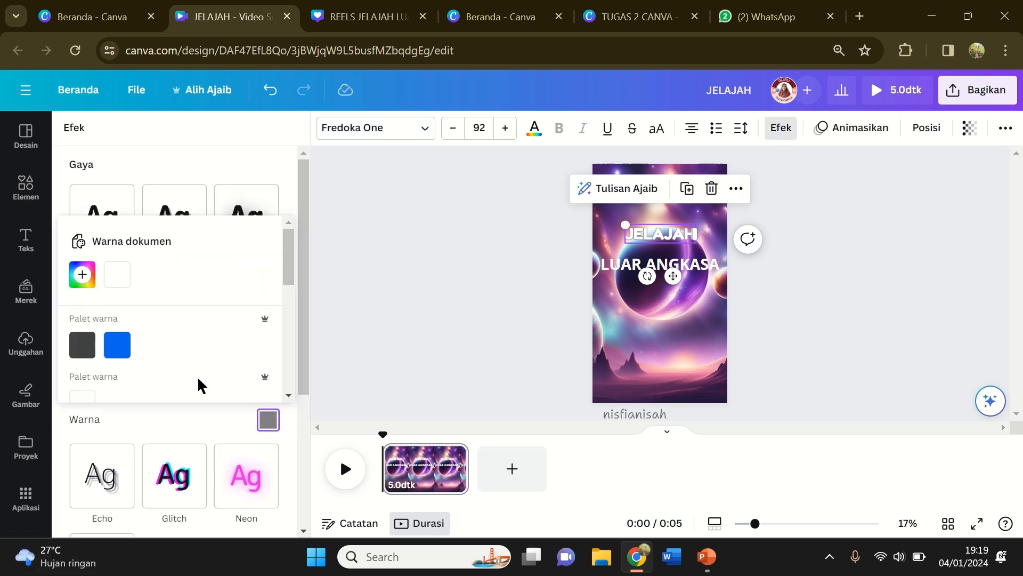
click(117, 345)
scroll(187, 308, down, 3)
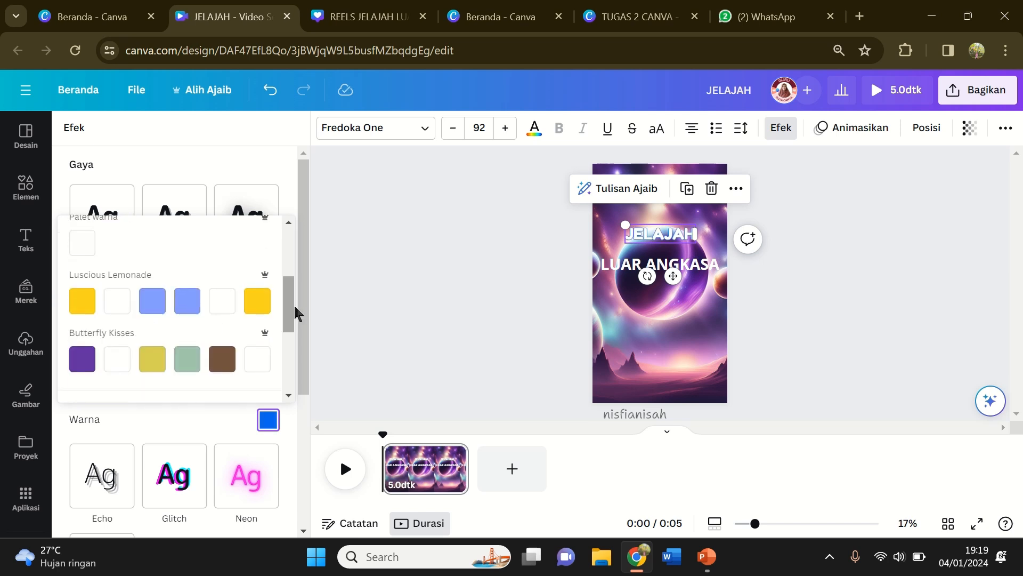
scroll(213, 323, up, 3)
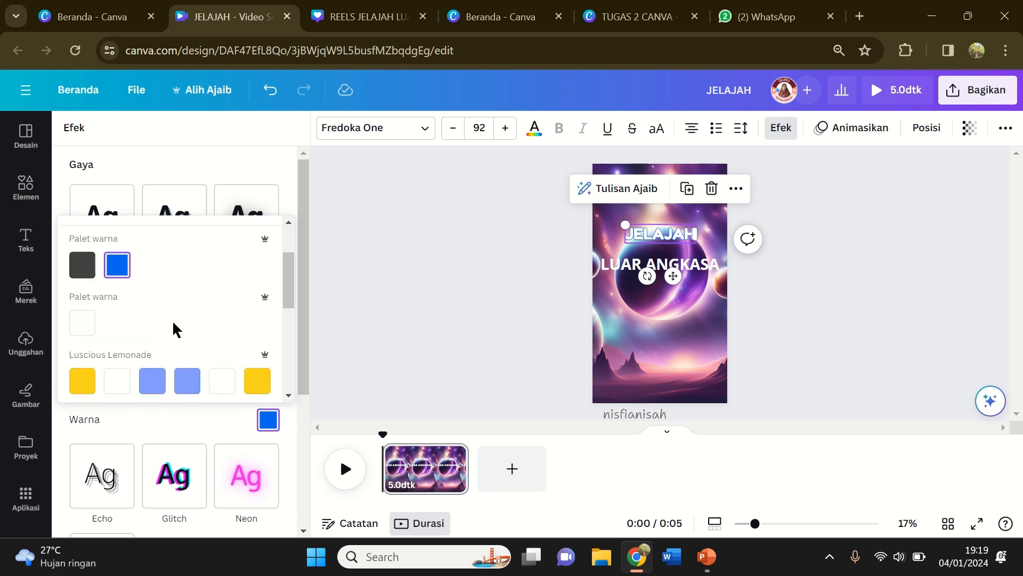
click(81, 323)
click(394, 331)
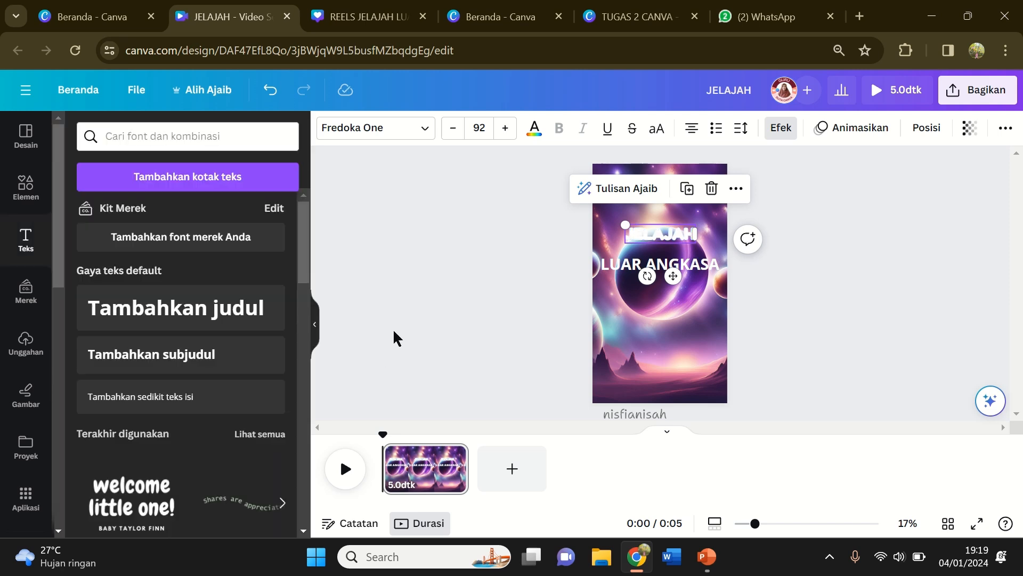
Step: Color the "JELAJAH" text with the palette's bright blue and set its outline thickness to 123
click(534, 128)
click(125, 323)
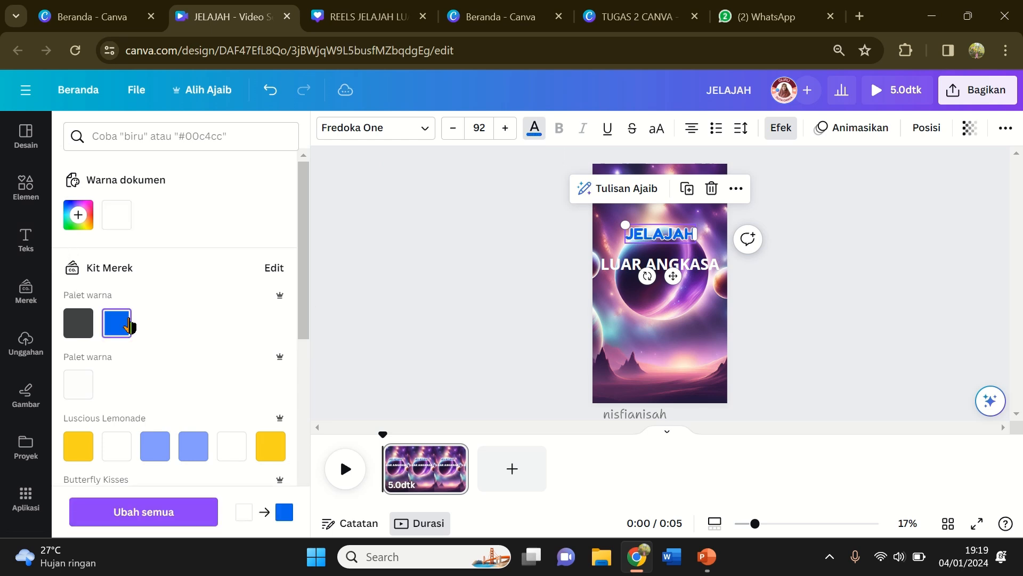
click(779, 129)
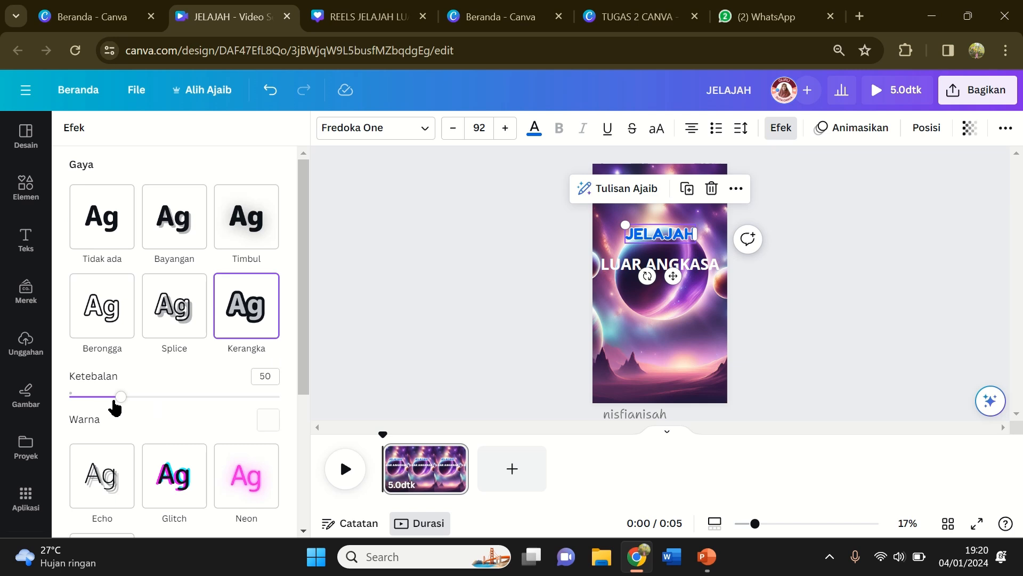
drag(120, 401, 200, 414)
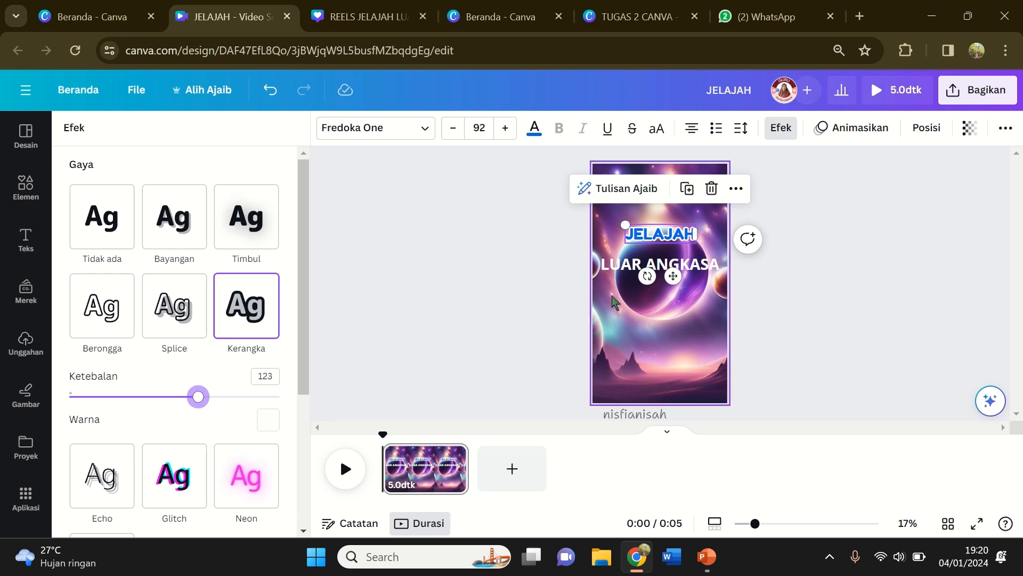
Step: Change the text color of "LUAR ANGKASA" to the standard solid red
click(707, 273)
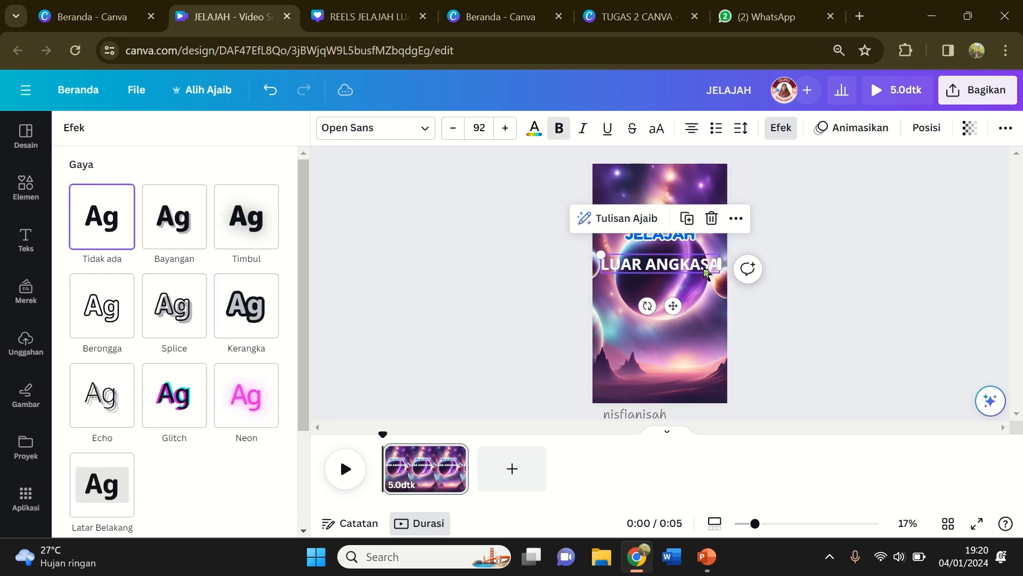
click(531, 136)
scroll(199, 373, down, 5)
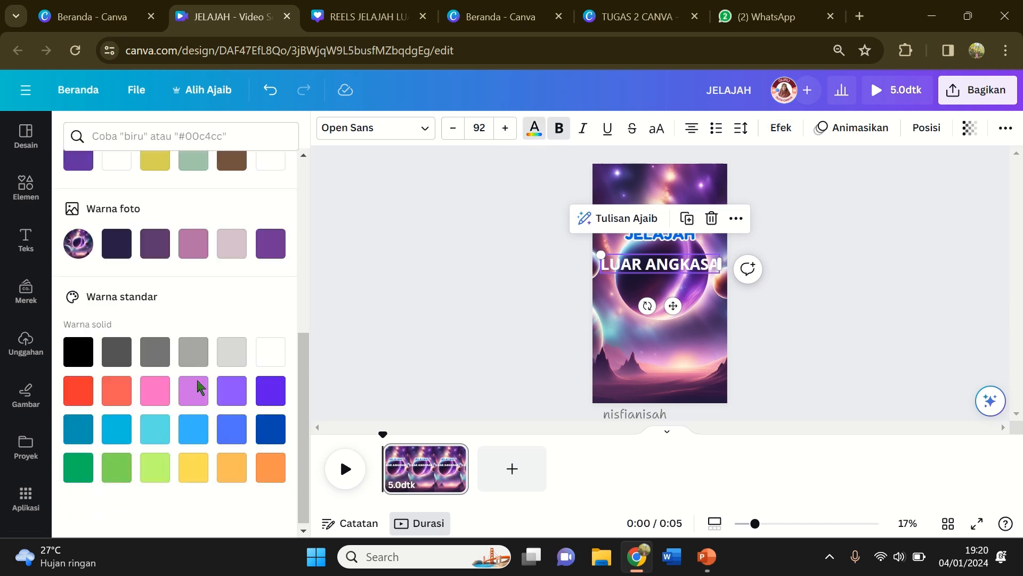
click(72, 394)
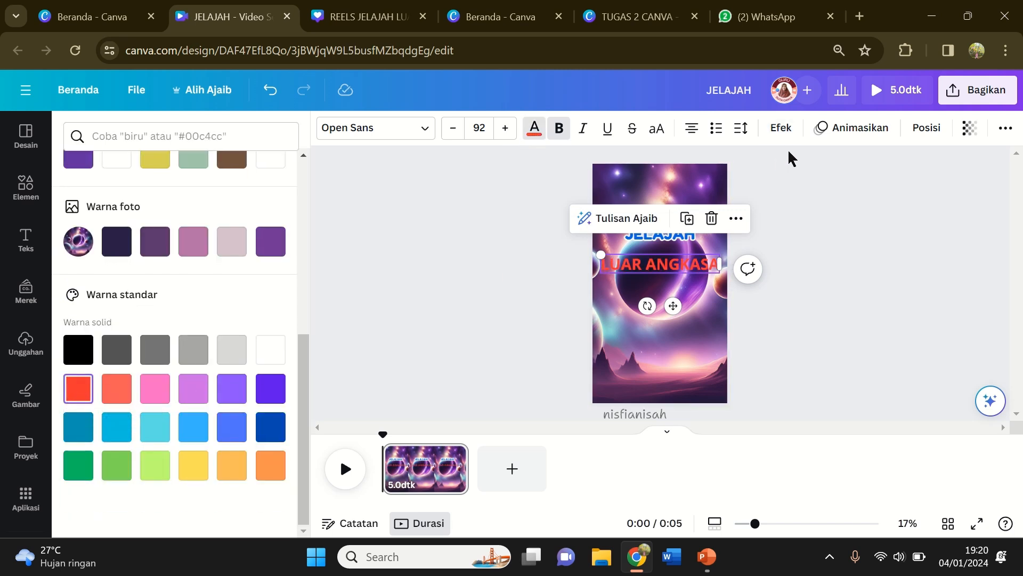
Step: Give "LUAR ANGKASA" a white Kerangka outline with a thickness of 80
click(781, 128)
click(241, 315)
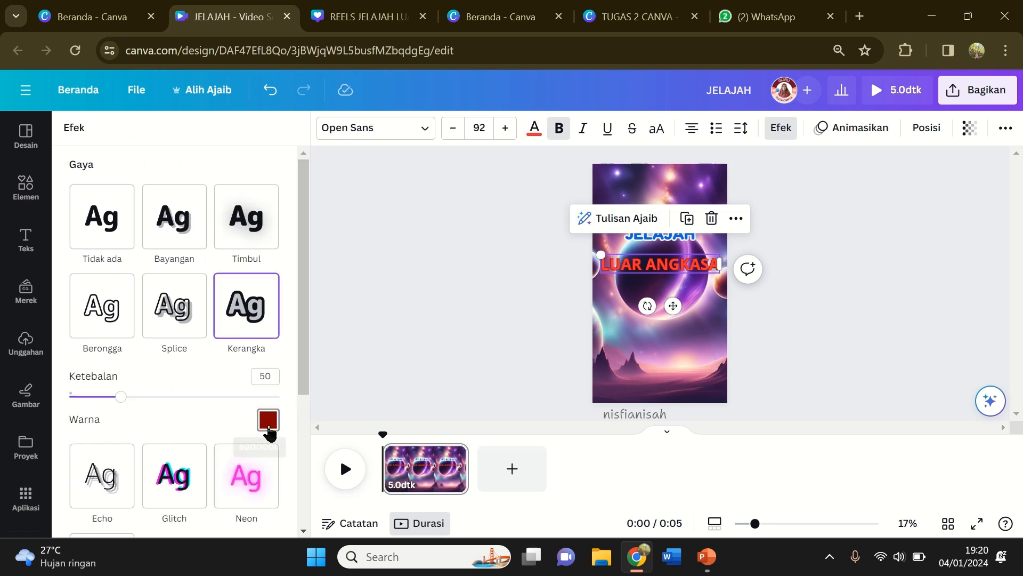
click(266, 420)
click(188, 275)
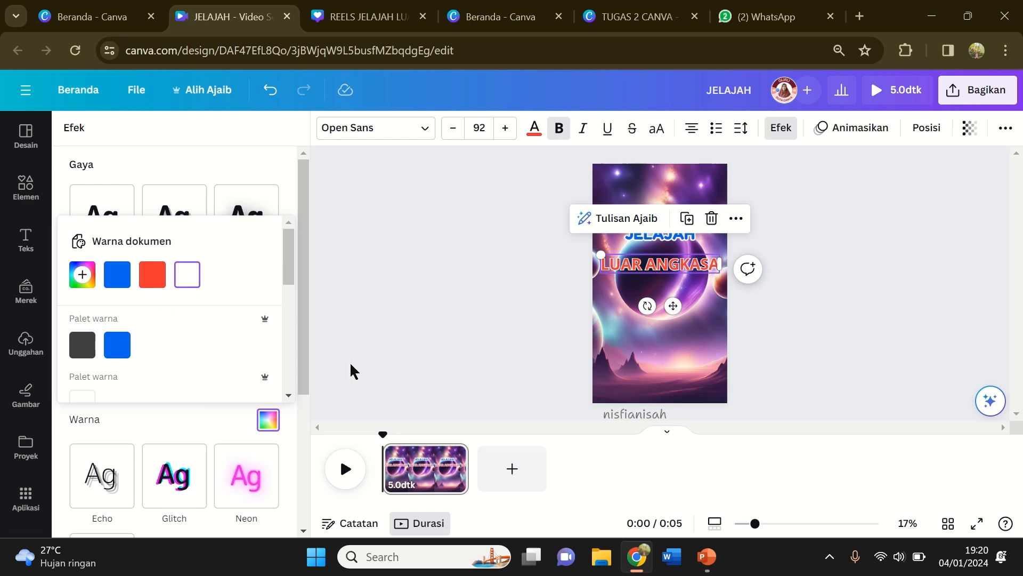
click(350, 361)
click(781, 128)
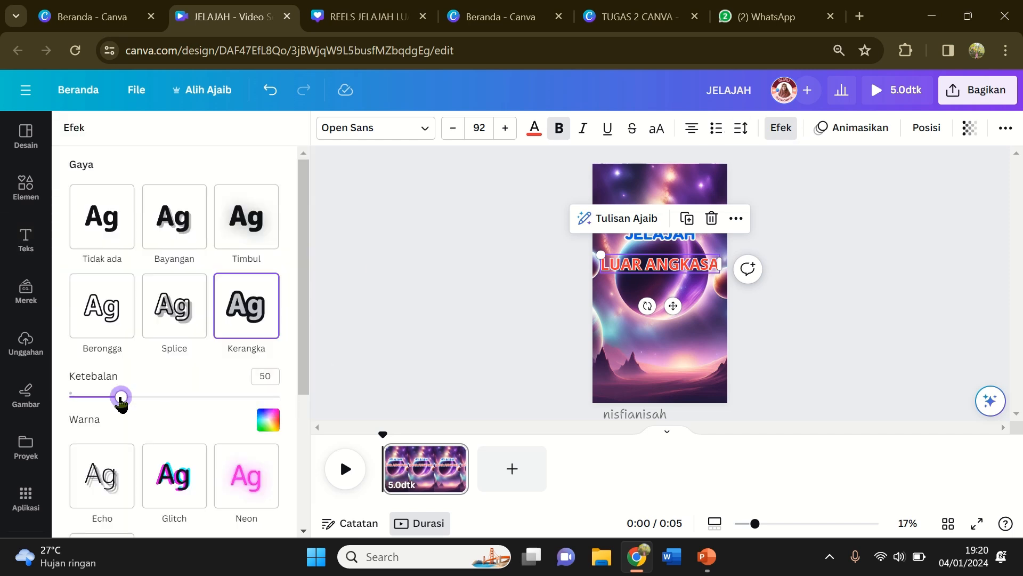
drag(121, 397, 153, 397)
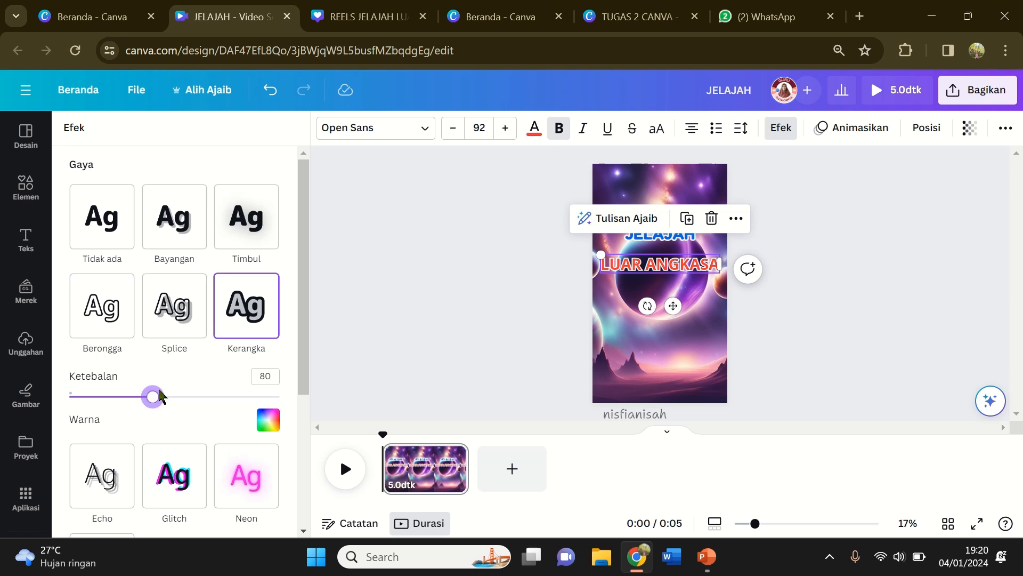
Step: Move "LUAR ANGKASA" slightly up so it sits closer beneath "JELAJAH", keeping it horizontally centered
click(702, 263)
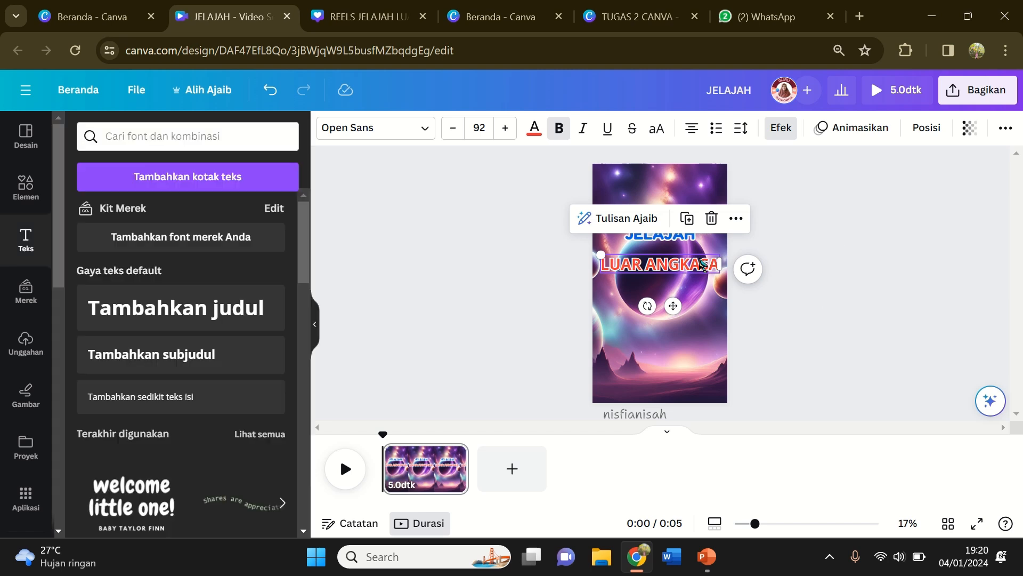
click(809, 258)
drag(666, 269, 666, 263)
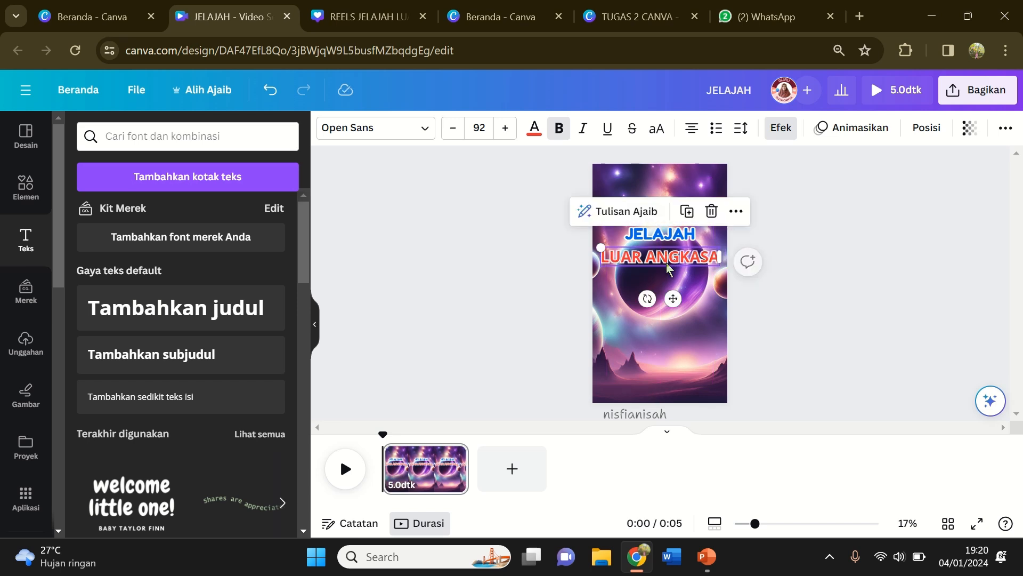
Step: Change the font of both "LUAR ANGKASA" and "JELAJAH" to Chewy
click(427, 136)
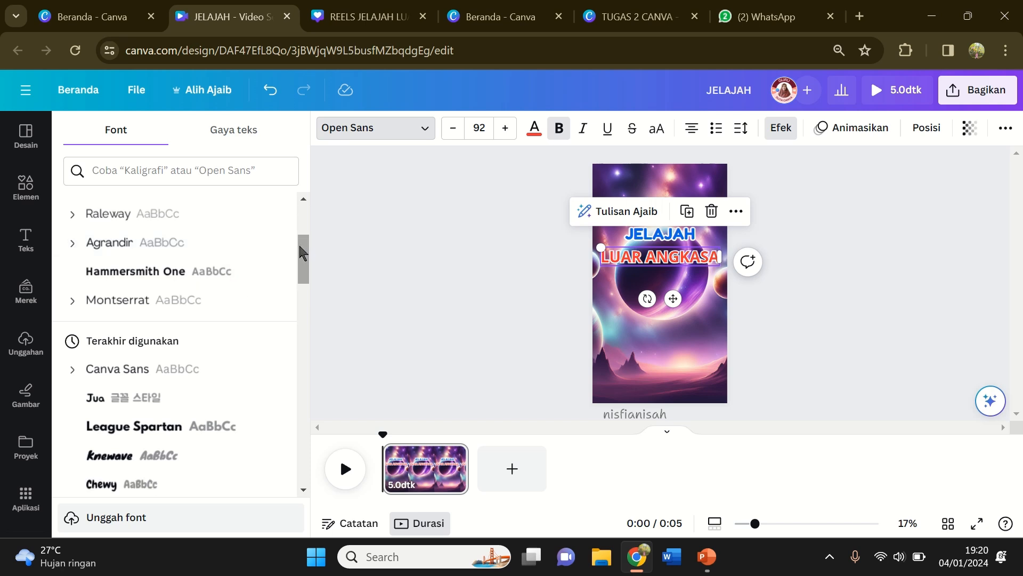
click(142, 399)
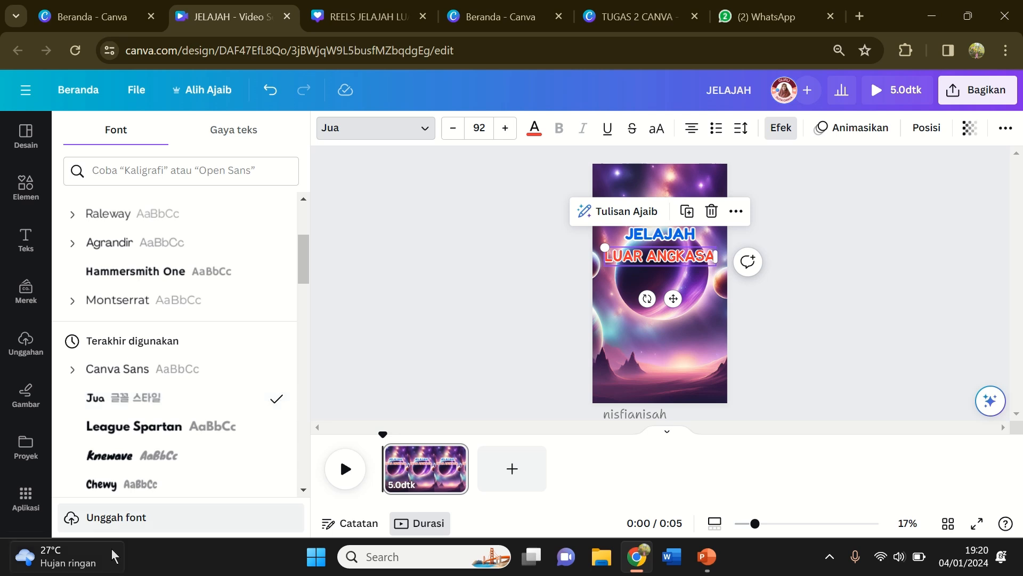
click(116, 490)
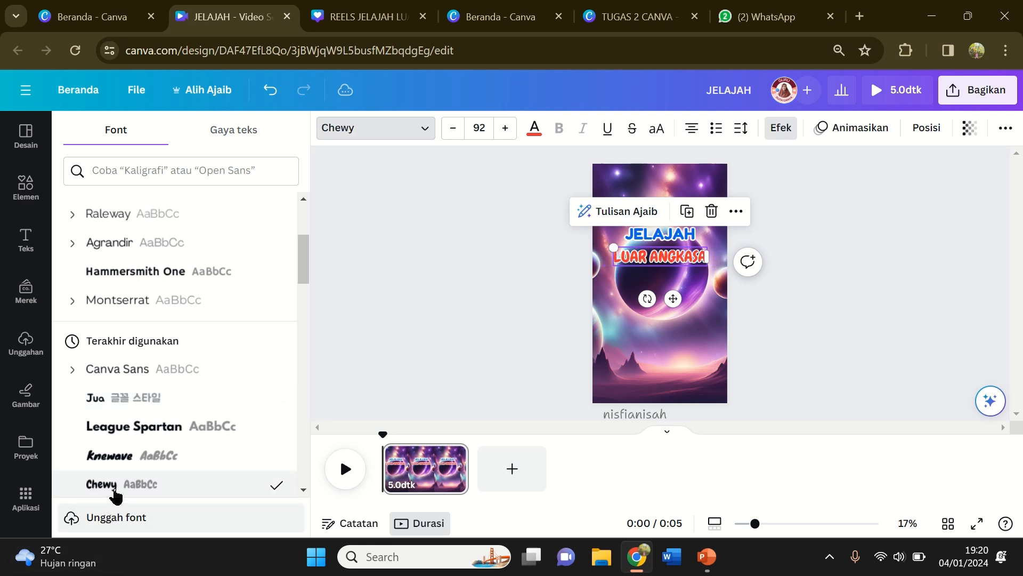
click(647, 244)
click(112, 486)
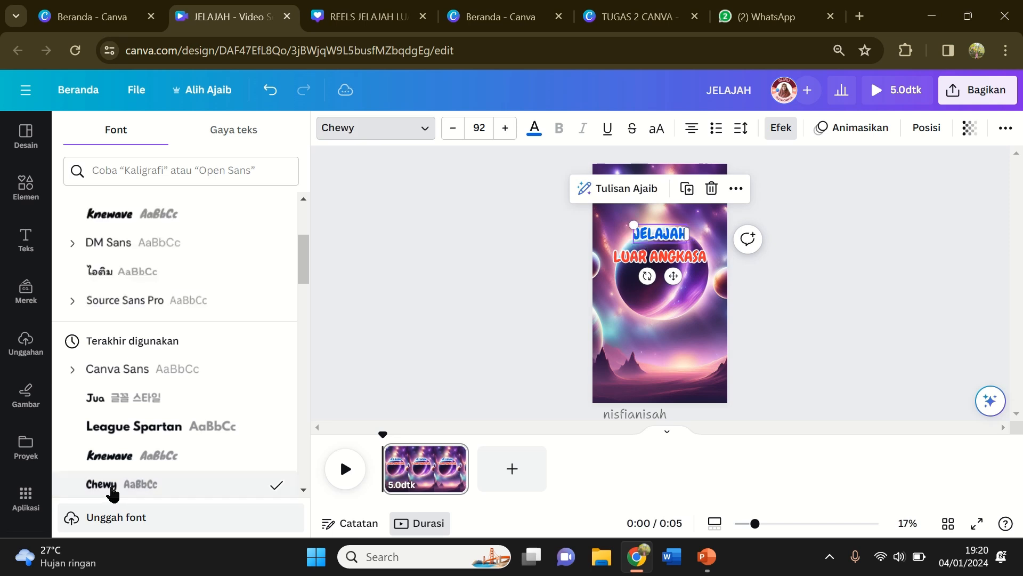
click(877, 301)
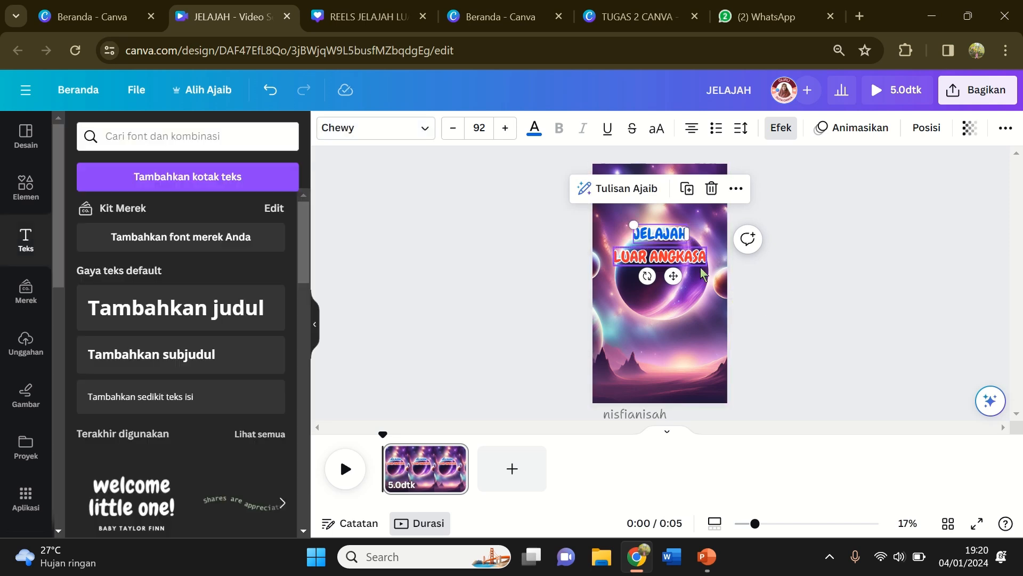
click(698, 271)
click(776, 331)
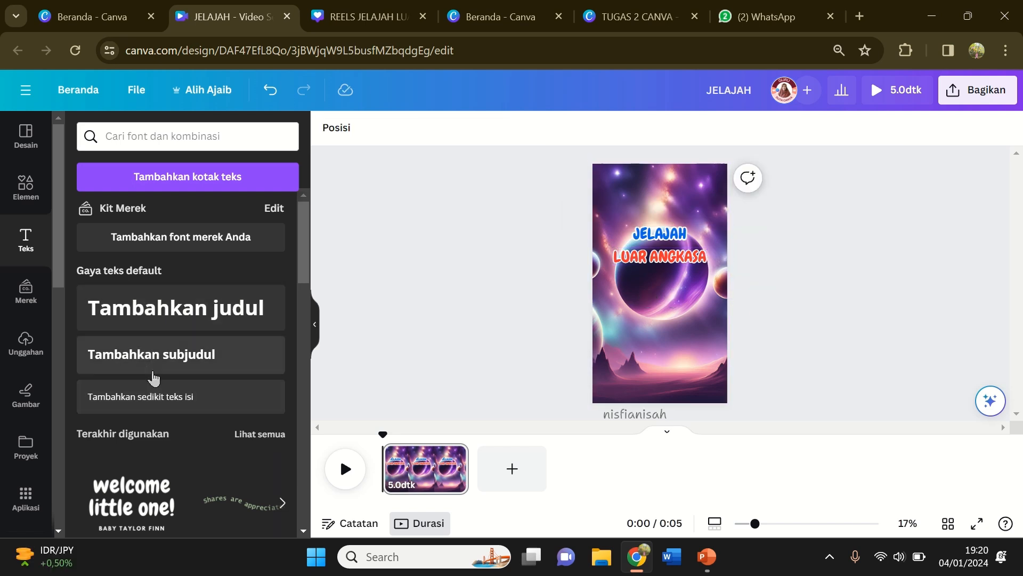
Step: Add a small body text to the page and replace its placeholder with the creator's full name
click(155, 406)
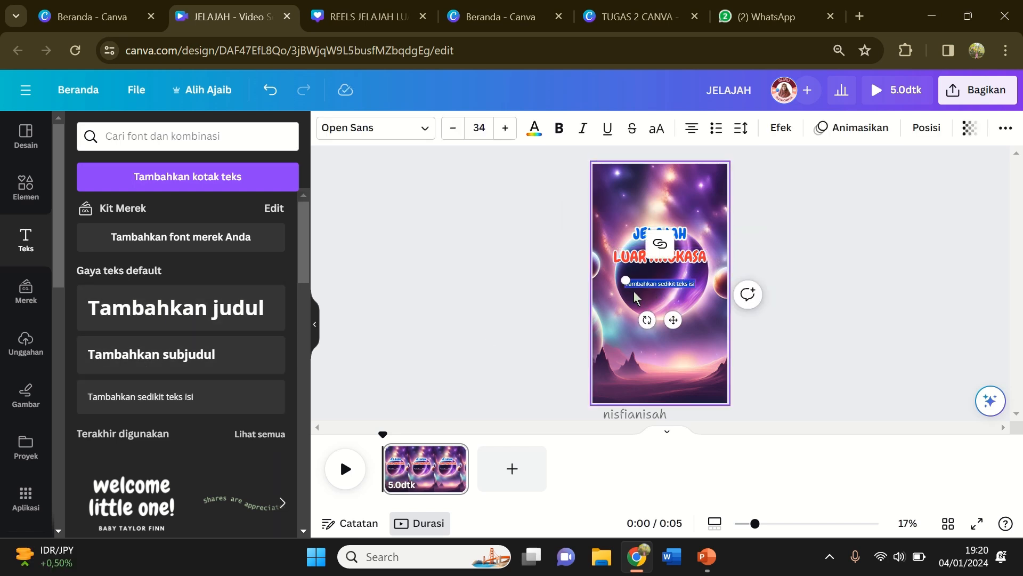
key(BackSpace)
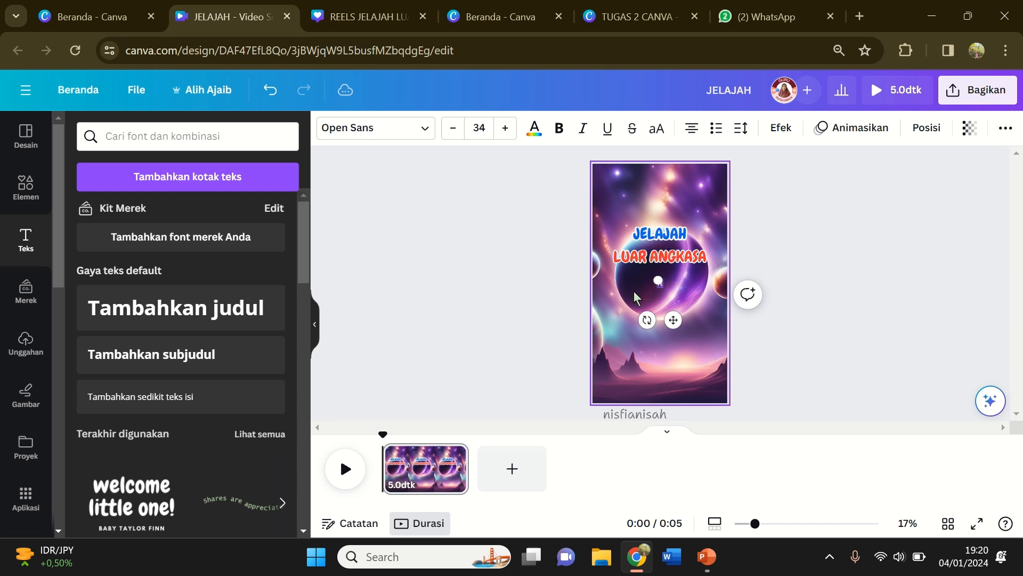
text(Nisfi Anisah)
Step: Increase the font size of the creator's name text to 44
click(505, 128)
click(505, 128)
click(505, 128)
click(506, 128)
click(505, 128)
click(506, 128)
click(505, 128)
click(505, 128)
click(505, 128)
click(505, 128)
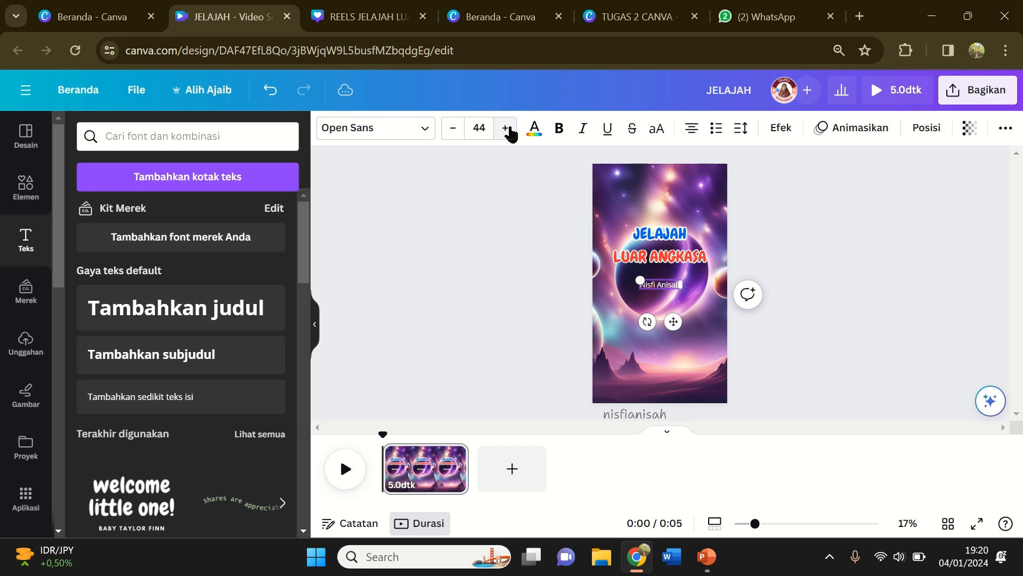
Step: Apply the Kerangka outline effect in white to the creator's name text
click(780, 127)
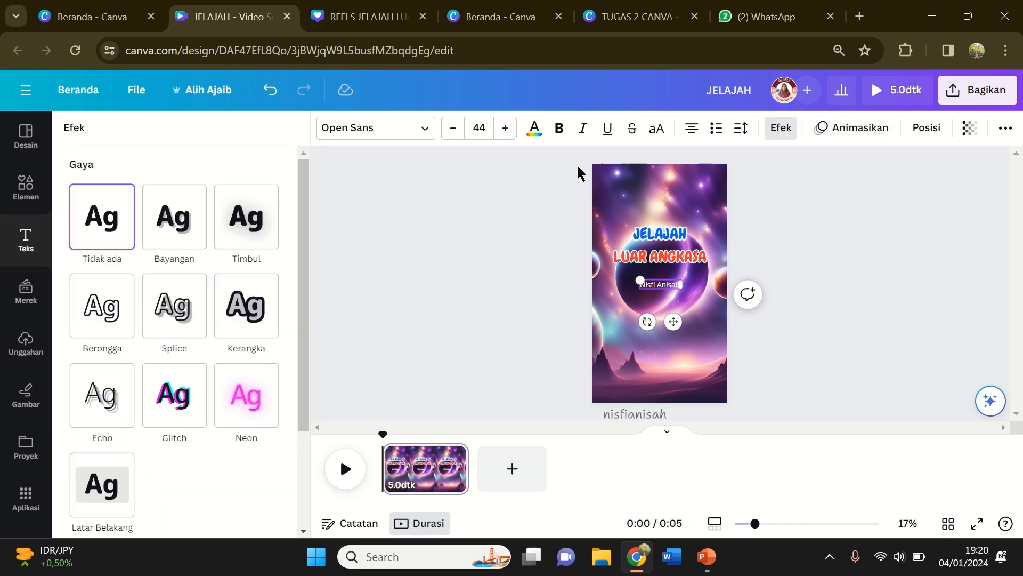
click(256, 317)
click(268, 420)
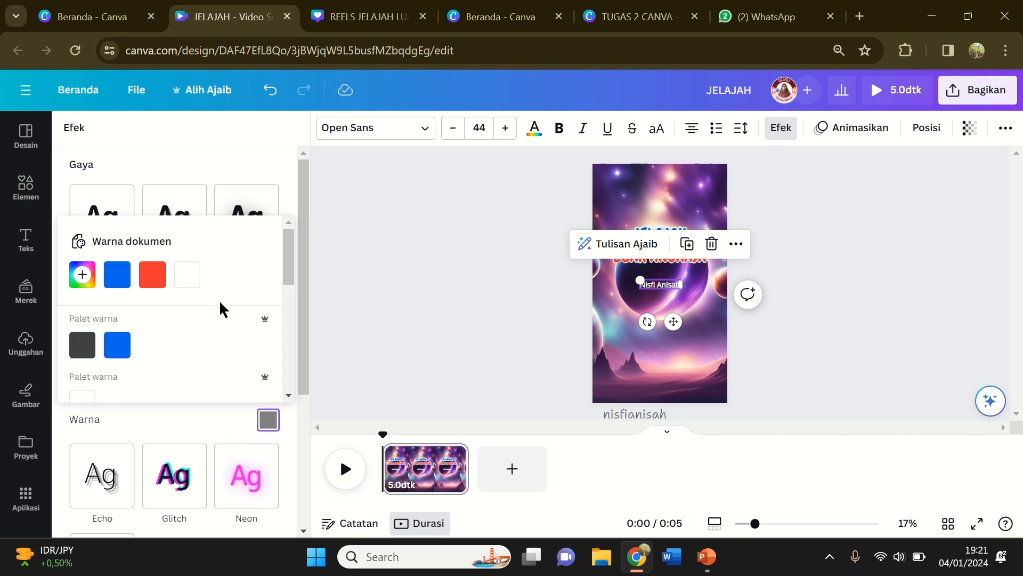
click(179, 285)
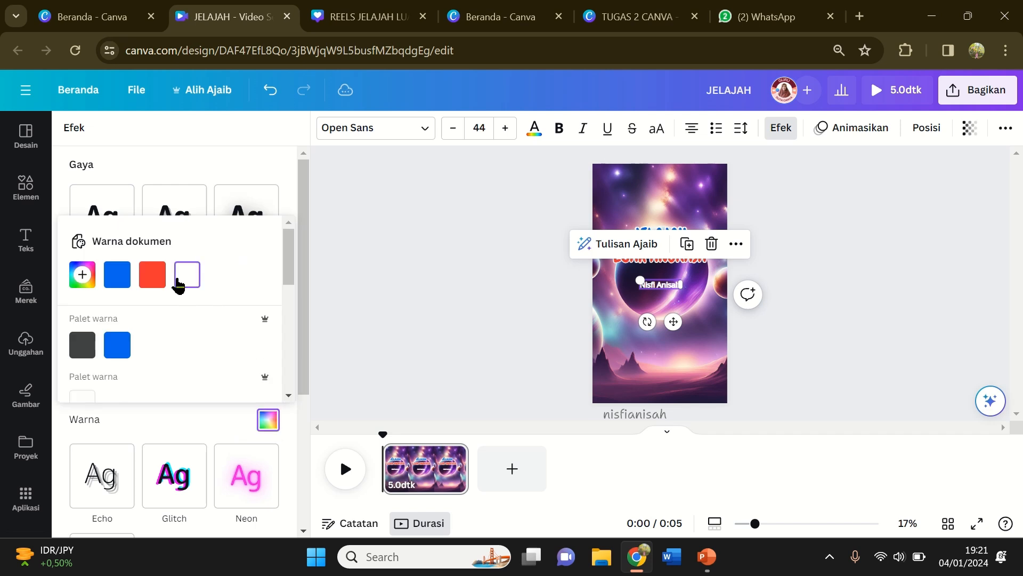
Step: Set the creator's name text color to the red from the document colors
click(535, 129)
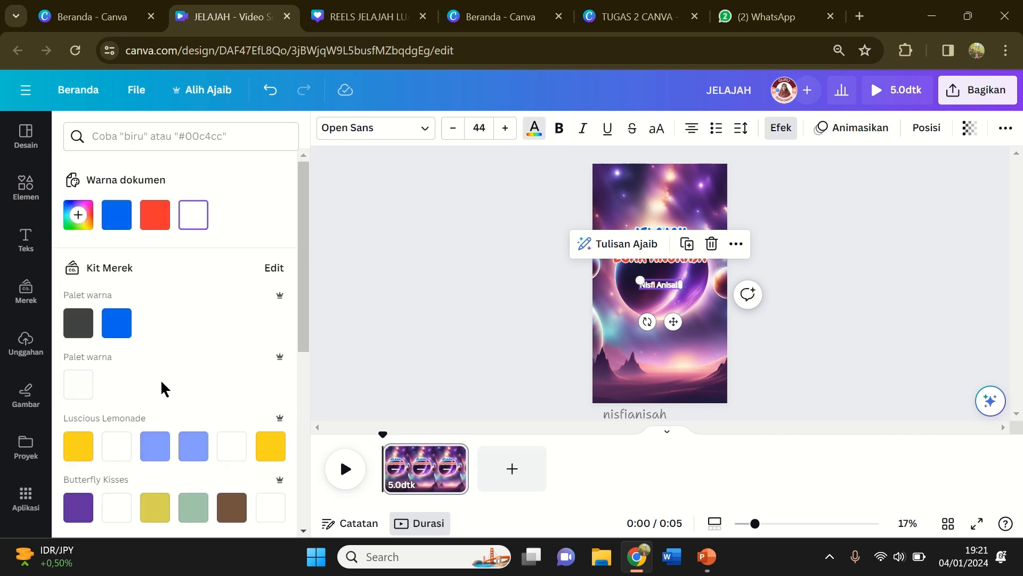
scroll(161, 374, down, 3)
scroll(145, 194, up, 2)
click(149, 211)
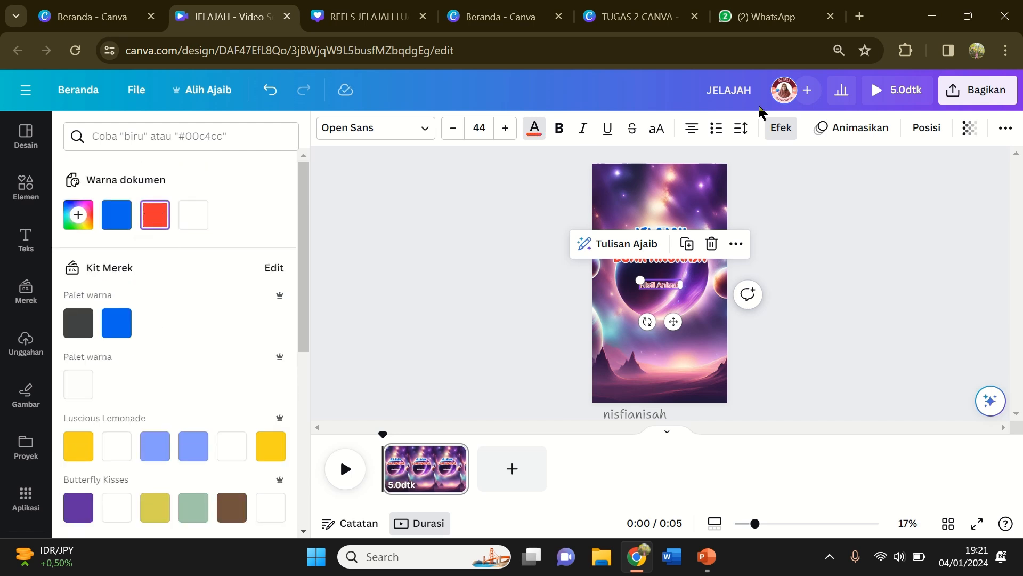
Step: Change the creator's name text to the Jua font and increase its size to 56
click(777, 131)
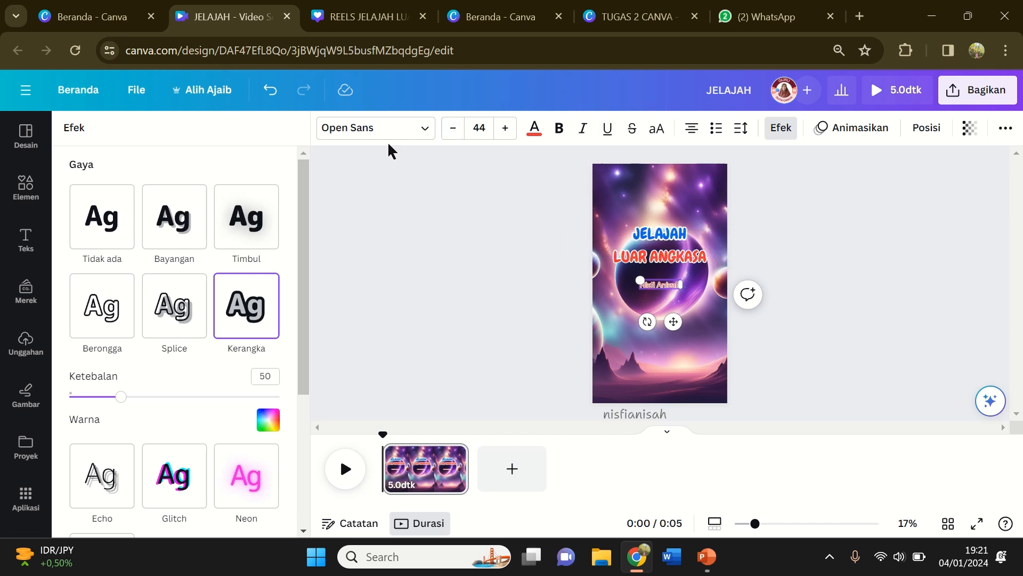
click(411, 133)
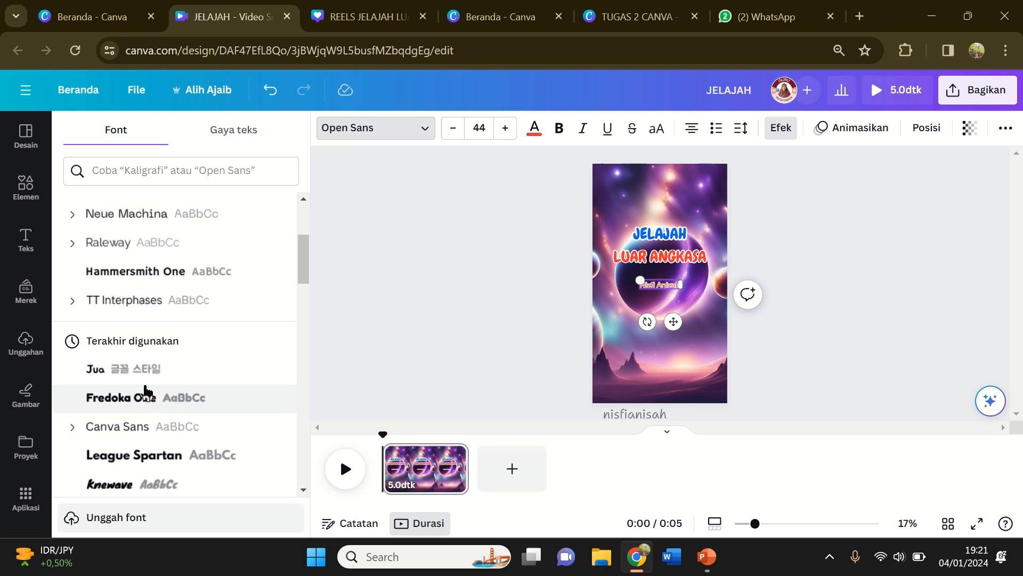
click(135, 364)
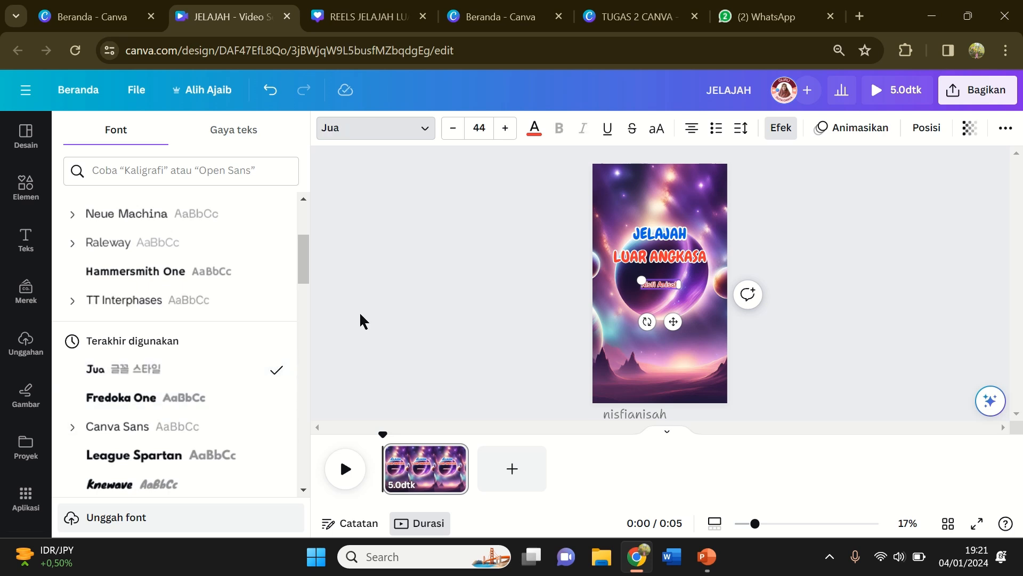
click(509, 132)
click(509, 133)
click(509, 132)
click(509, 132)
click(509, 133)
click(509, 132)
click(509, 132)
click(509, 132)
click(509, 132)
click(509, 132)
click(509, 132)
click(509, 133)
Step: Try mauve on the creator's name, settling on the dark navy taken from the background photo's colors
click(525, 131)
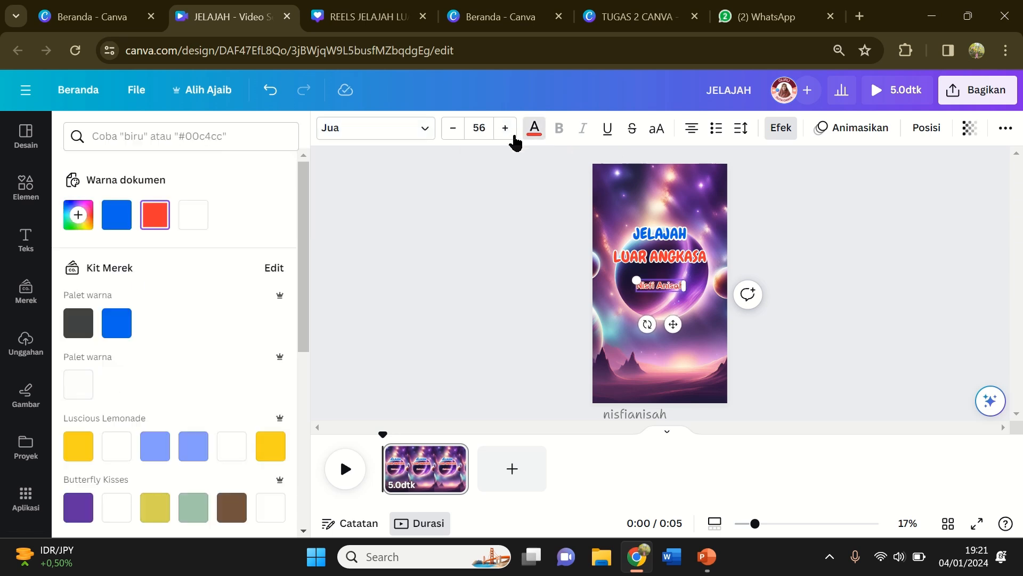
scroll(153, 374, down, 6)
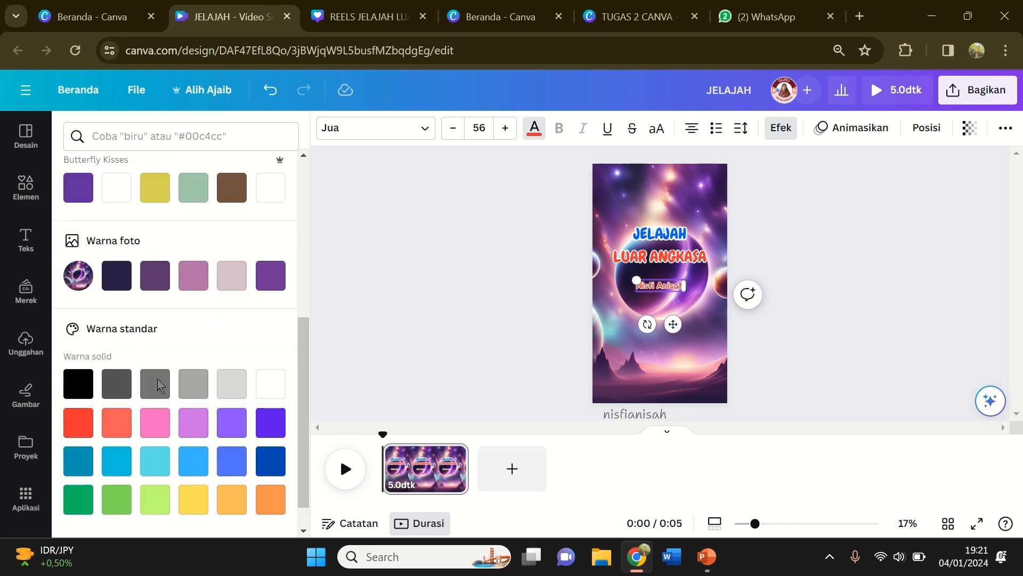
click(194, 283)
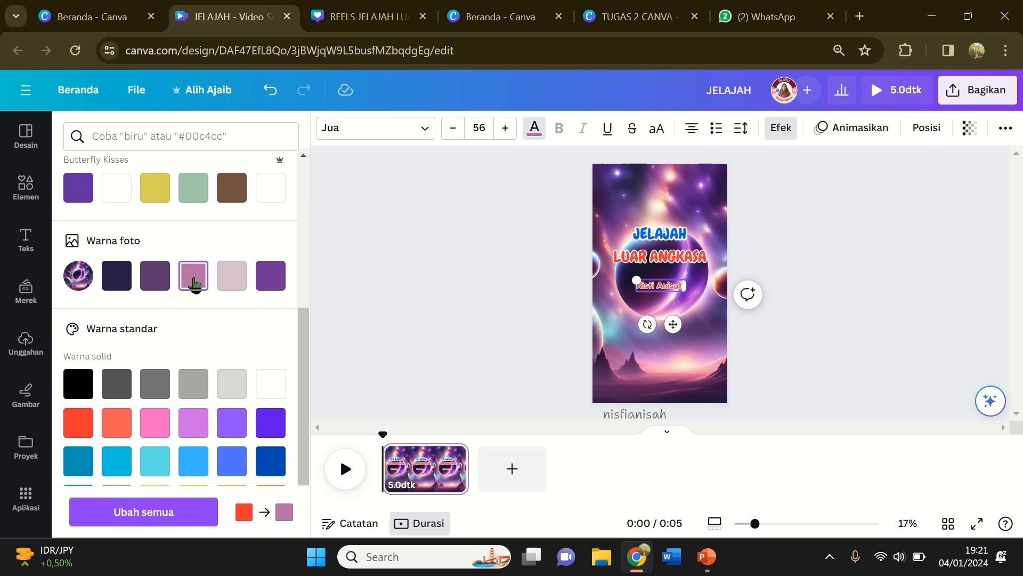
click(117, 281)
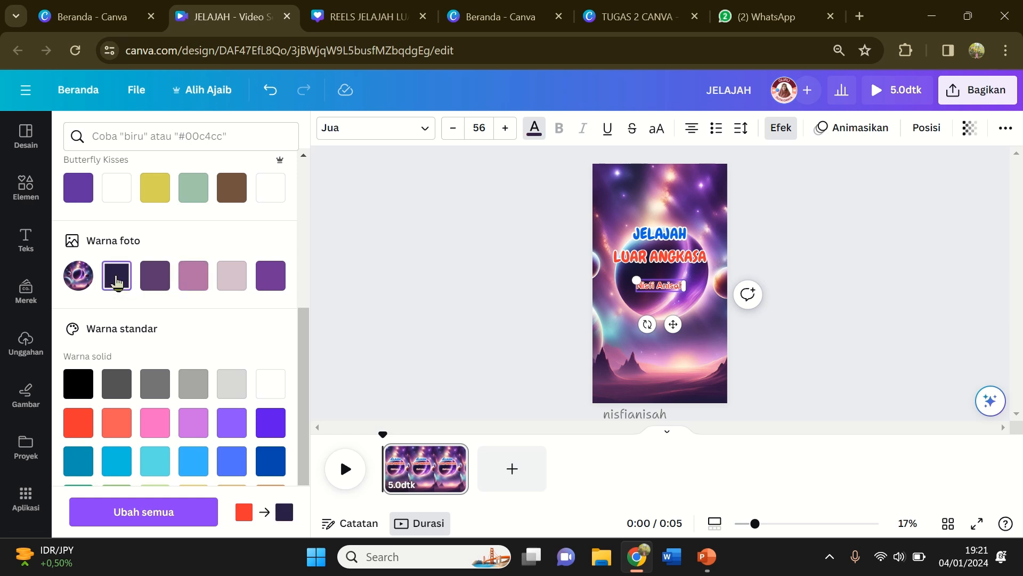
click(414, 282)
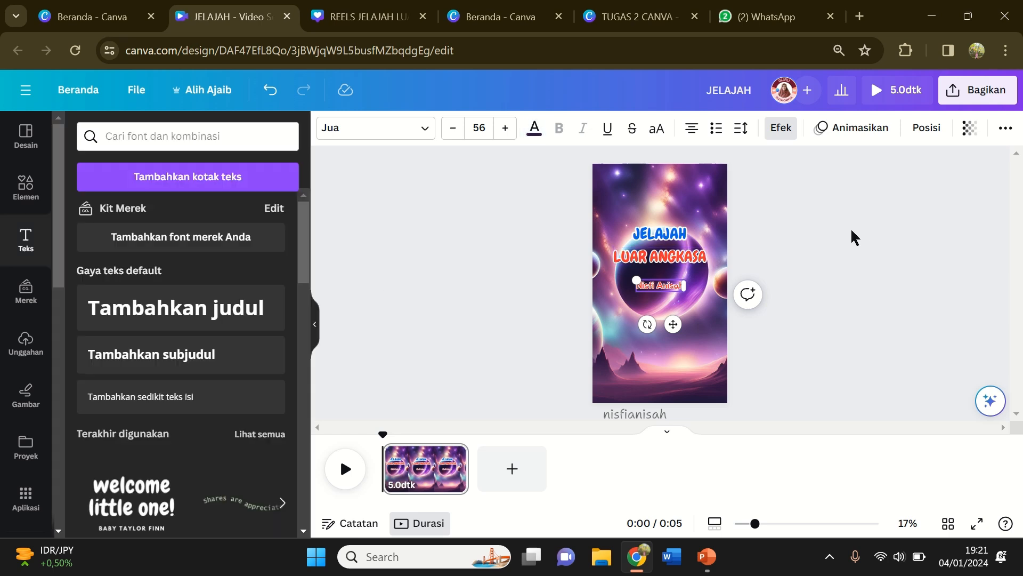
click(660, 285)
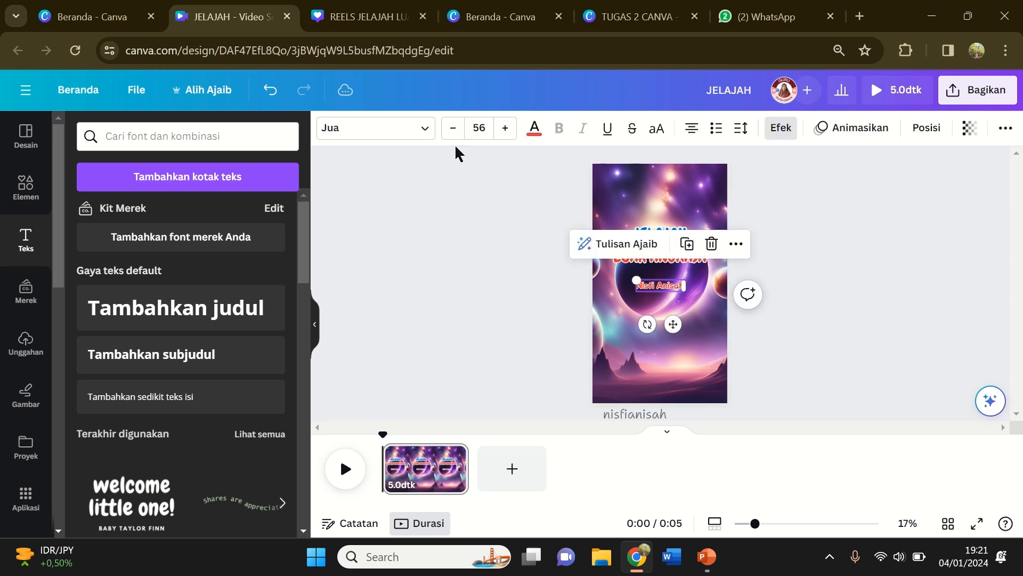
click(531, 133)
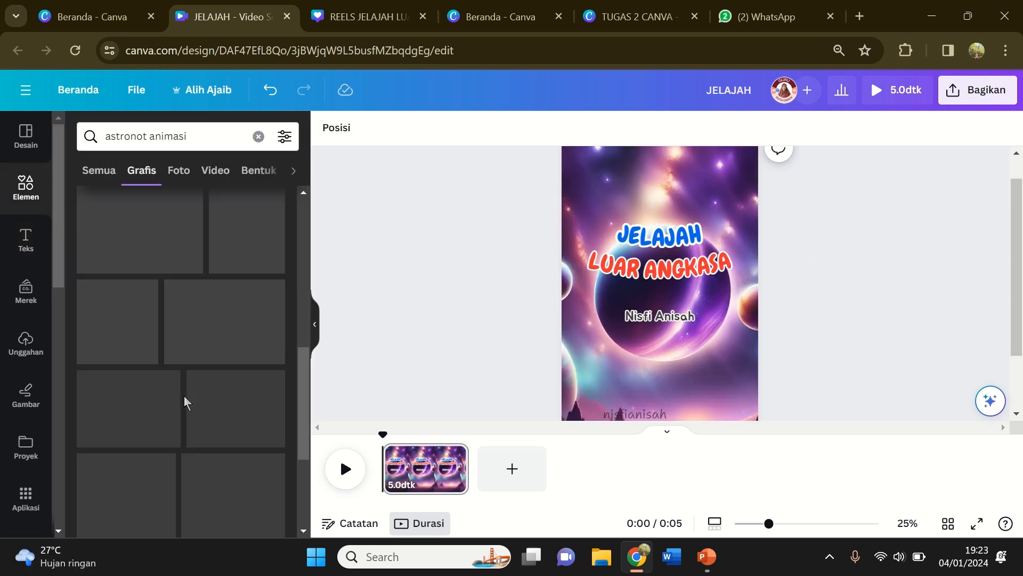
Step: Reposition the space background image within the page so the large planet sits partly off the left edge
scroll(183, 395, down, 1)
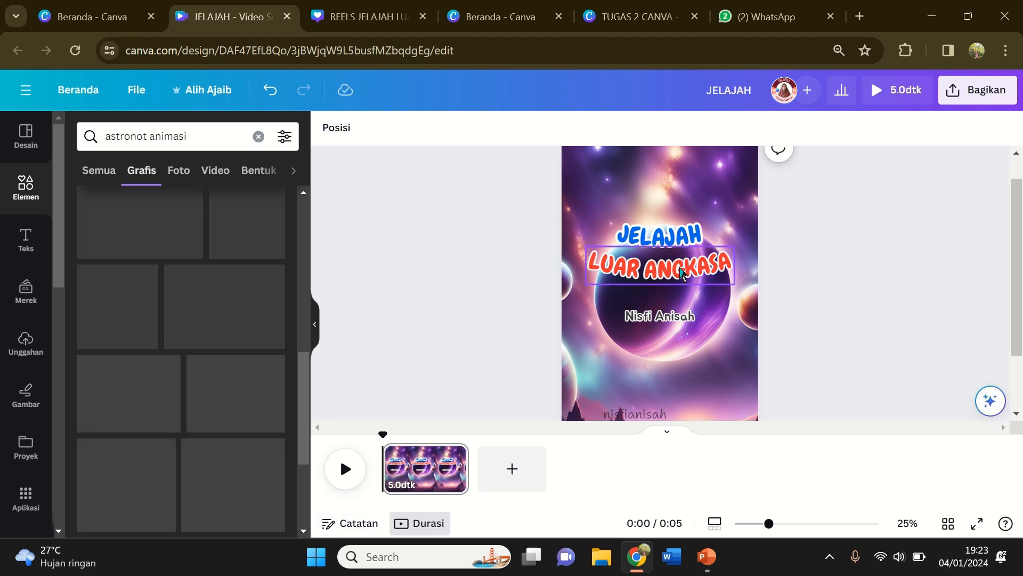
scroll(680, 268, down, 1)
scroll(682, 272, up, 2)
double_click(714, 363)
drag(717, 365, 630, 299)
click(831, 289)
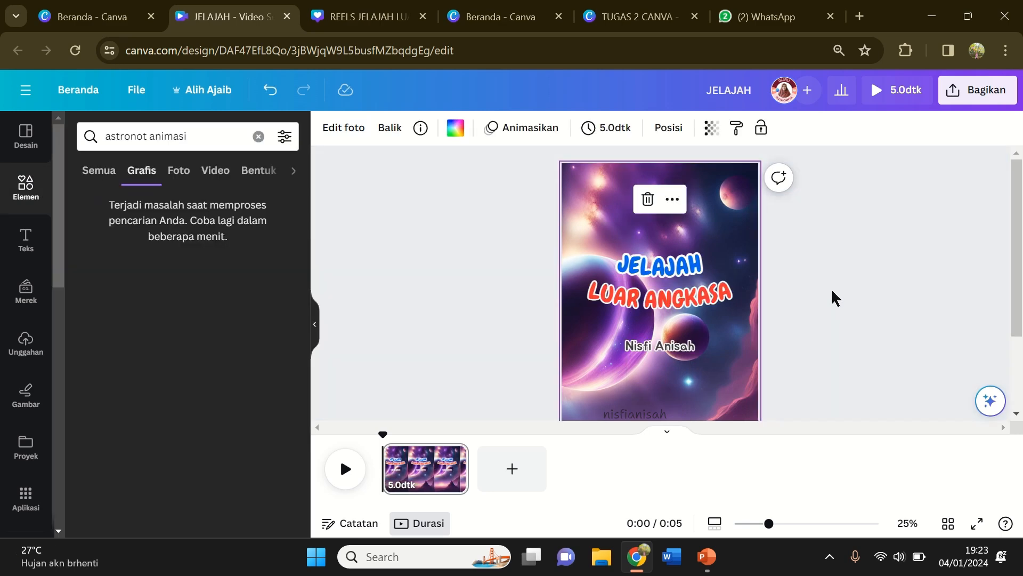
scroll(831, 289, down, 2)
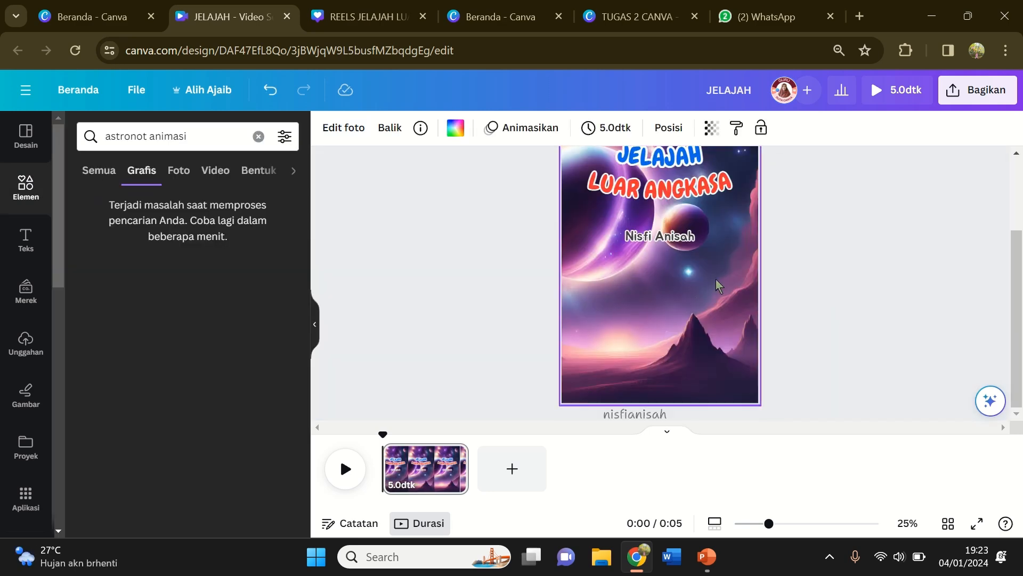
scroll(745, 377, up, 1)
scroll(745, 383, up, 3)
Step: Rerun the graphics search for "astronot animasi" and check the computer's network connection
click(194, 135)
key(Return)
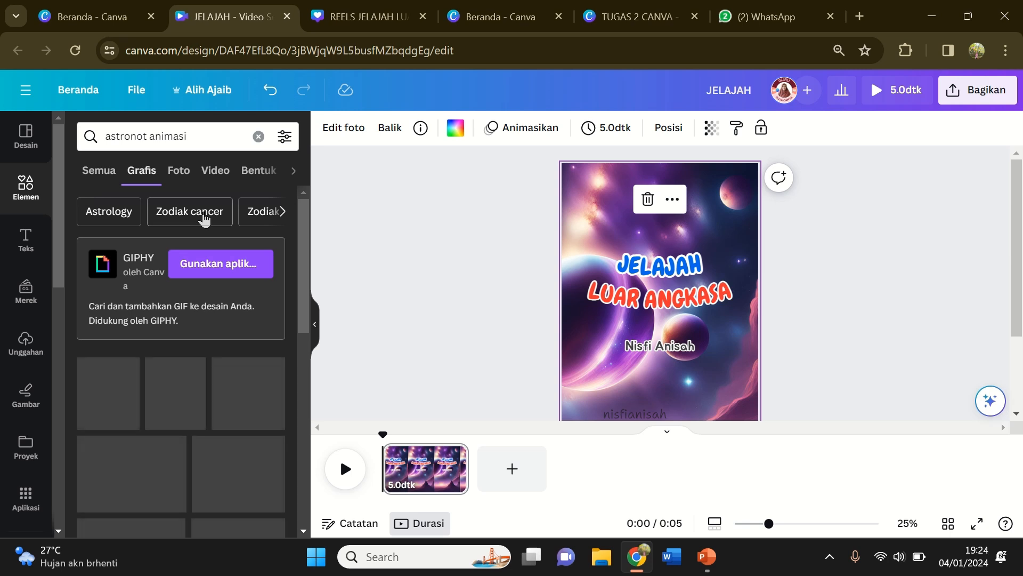
click(882, 557)
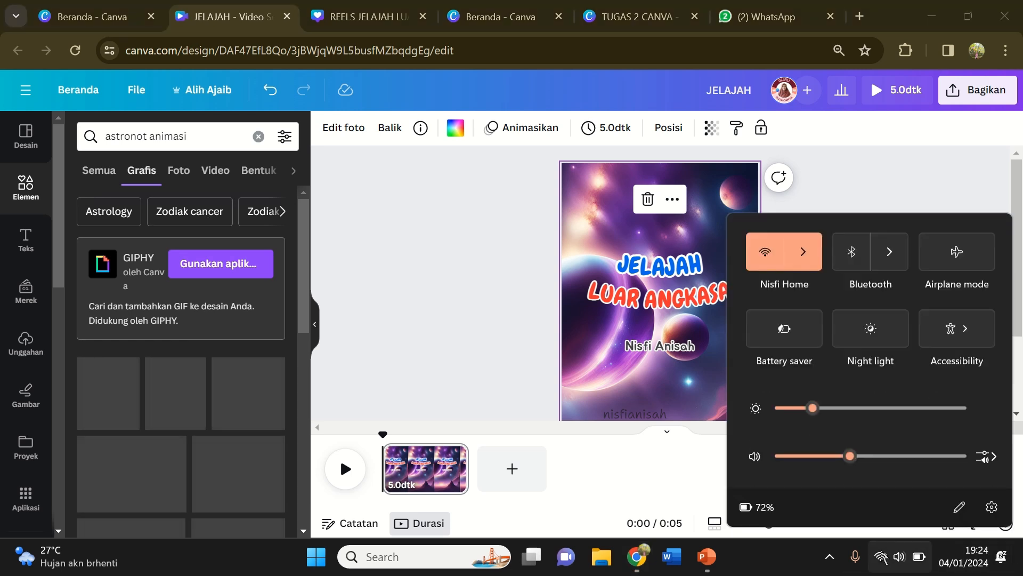
click(836, 159)
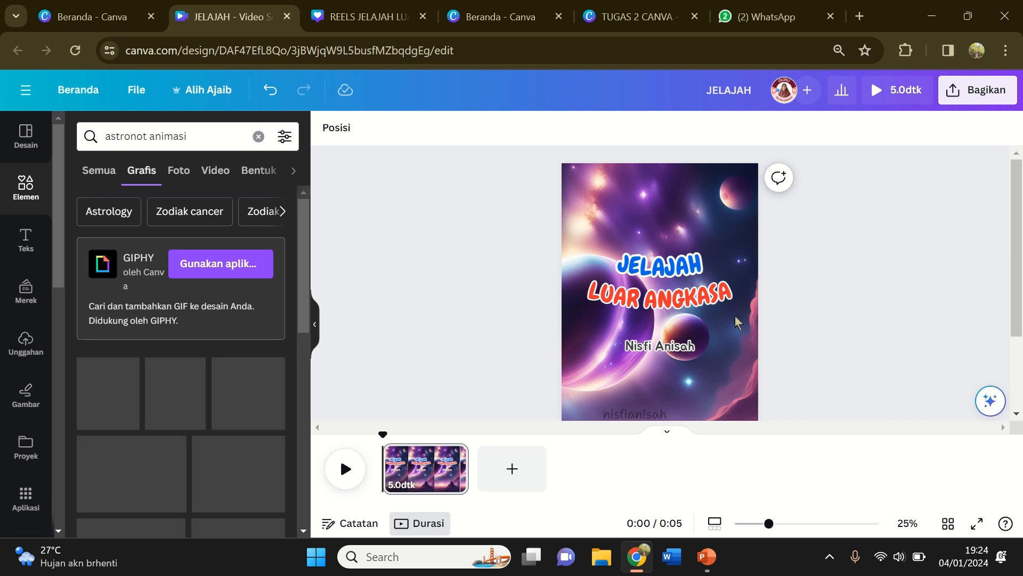
Step: Move "LUAR ANGKASA" and "JELAJAH" slightly lower on the page, keeping them close together above the creator's name
click(675, 306)
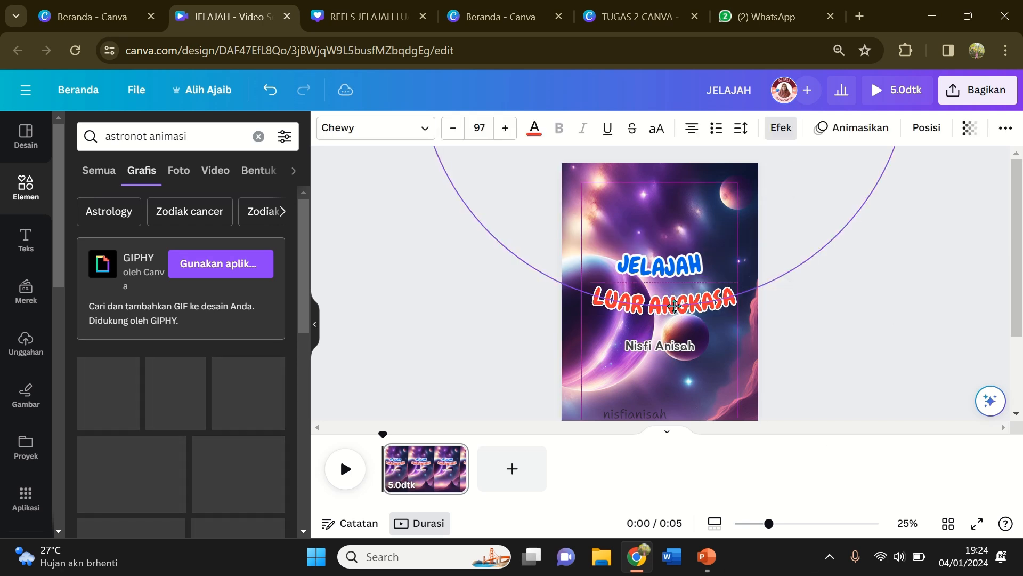
drag(675, 306, 668, 309)
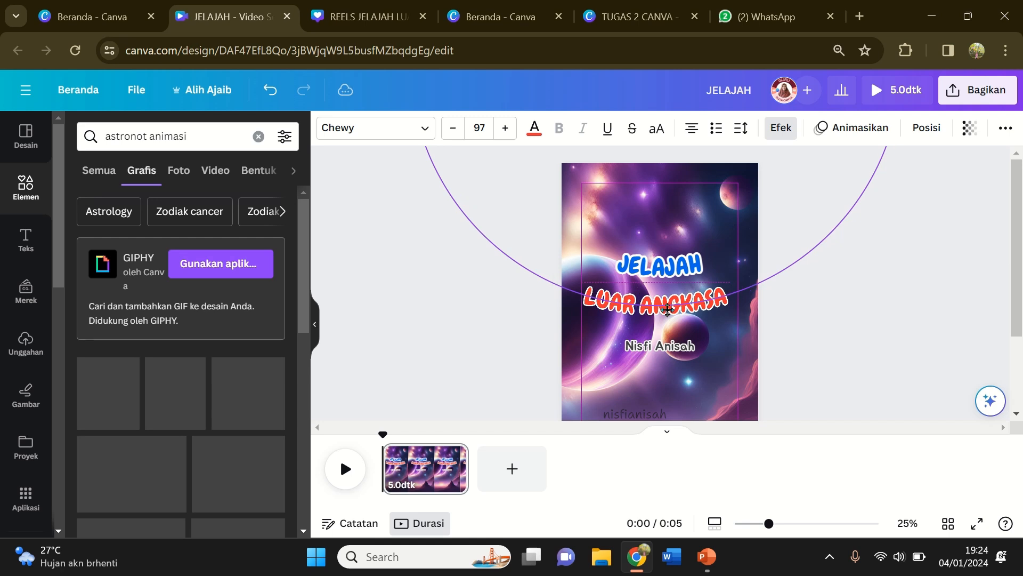
click(651, 274)
drag(651, 274, 659, 279)
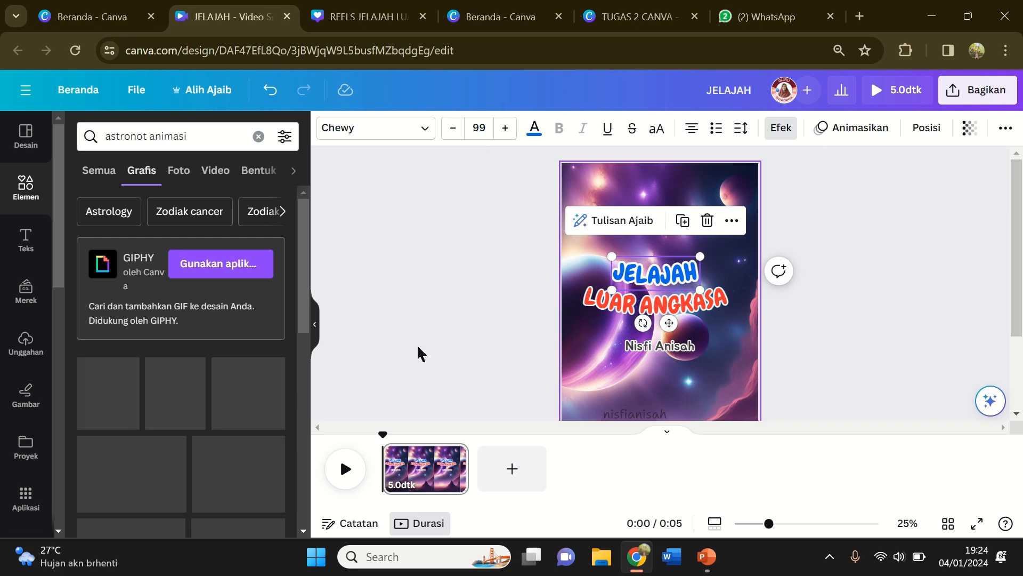
Step: Repeat the "astronot animasi" graphics search and connect the computer to the other available Wi-Fi network
click(214, 143)
key(Return)
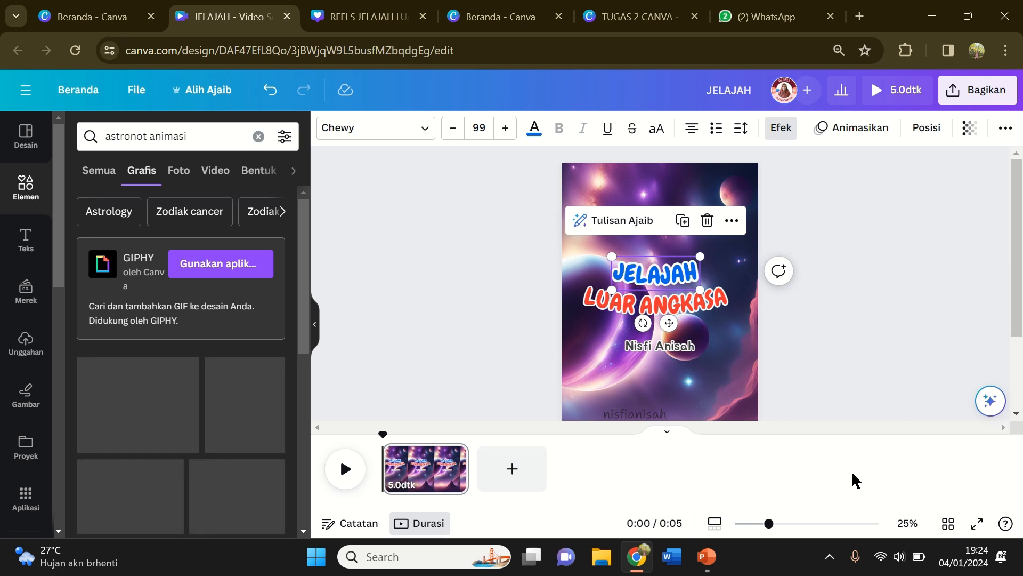
click(885, 564)
click(808, 255)
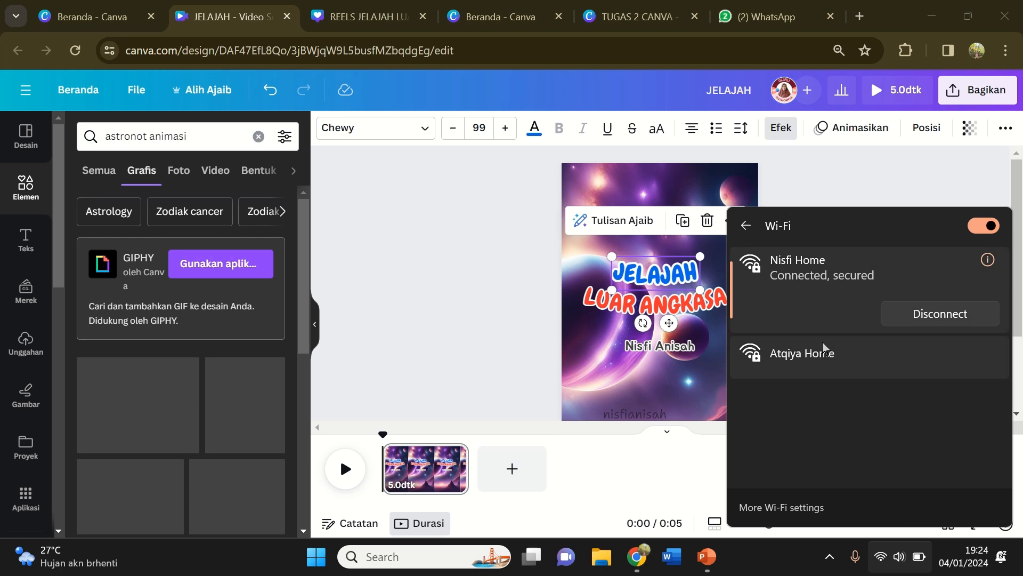
click(831, 353)
click(951, 384)
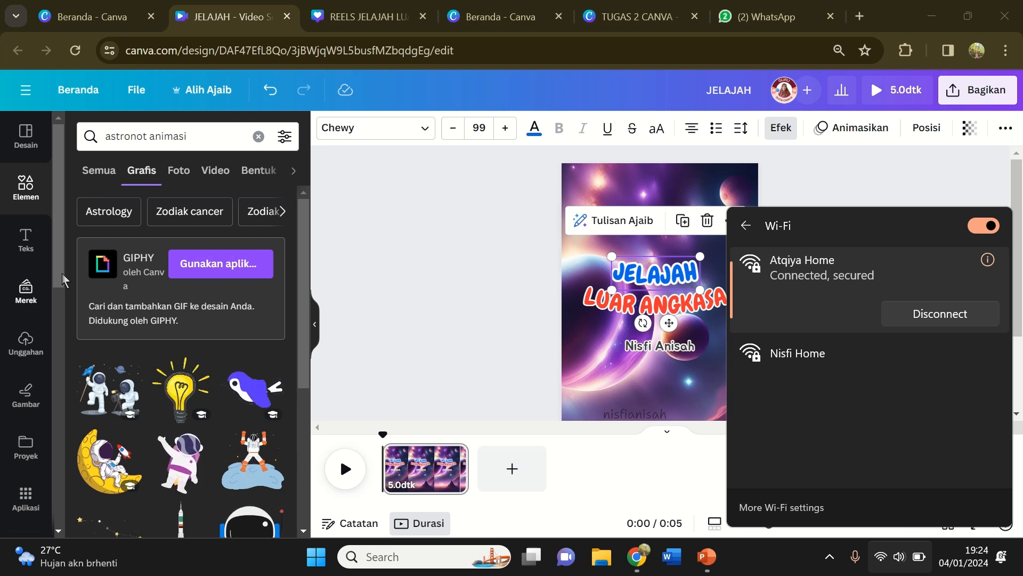
click(326, 260)
Step: Add the waving white-and-purple astronaut graphic from the search results to the page
click(182, 457)
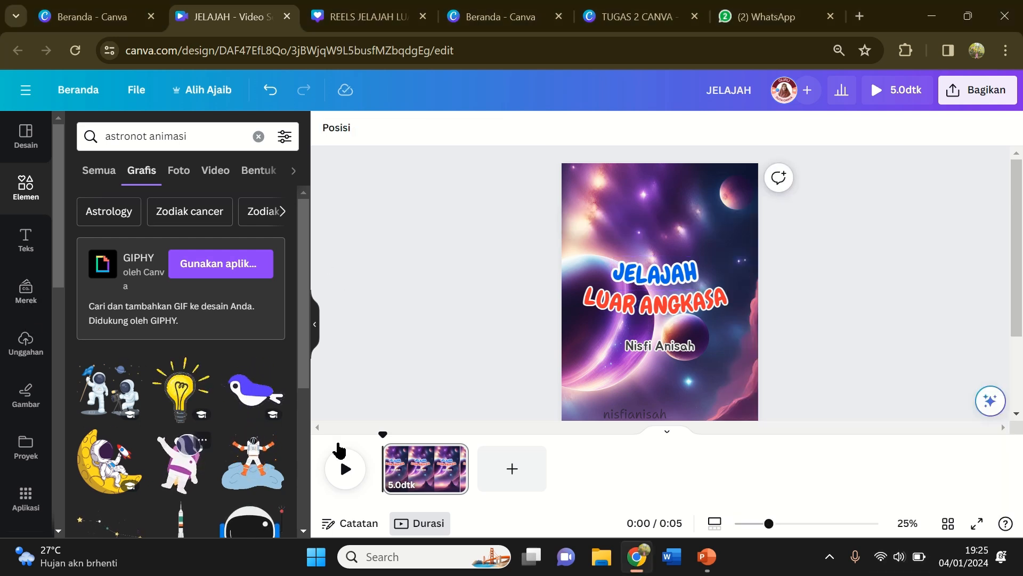
scroll(706, 296, down, 1)
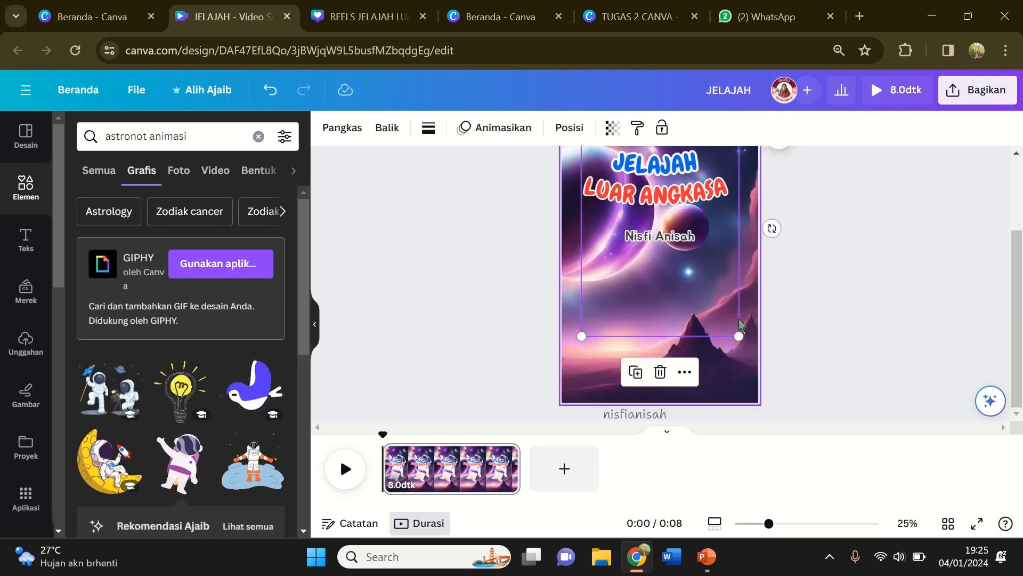
scroll(157, 455, down, 3)
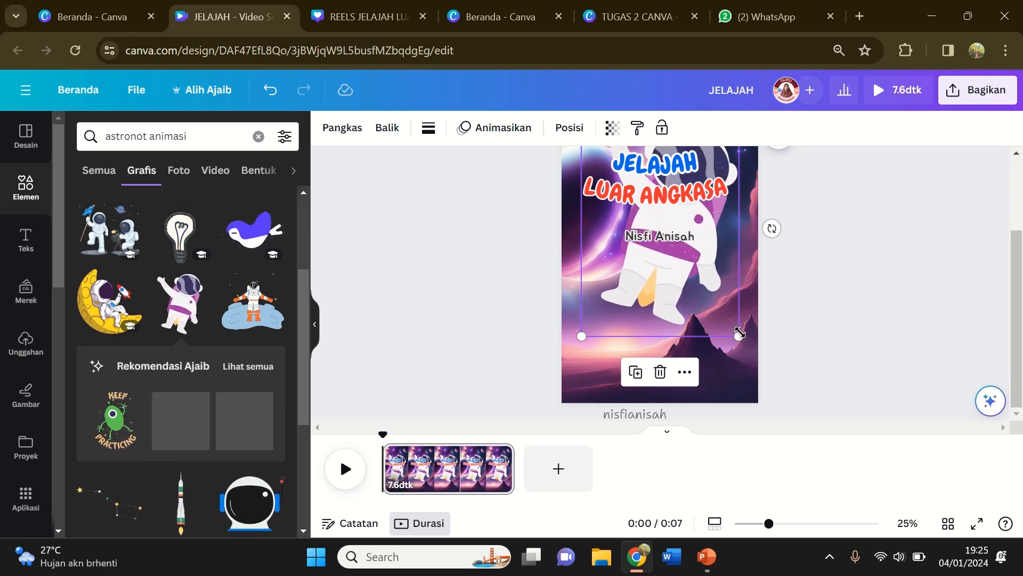
Step: Shrink the astronaut to about half its size and place it below the creator's name on the page's left side
drag(739, 336, 666, 261)
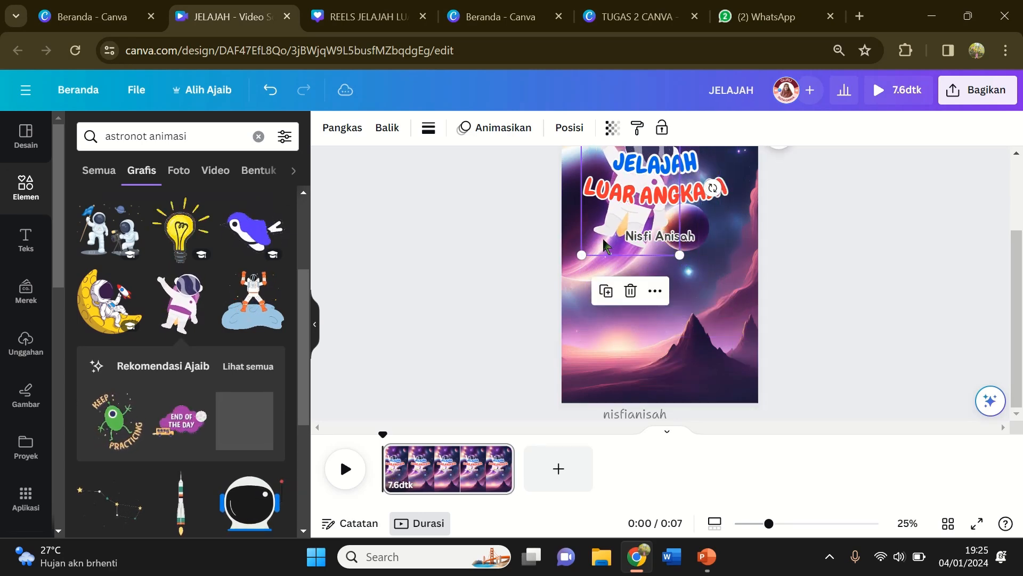
drag(600, 266, 582, 357)
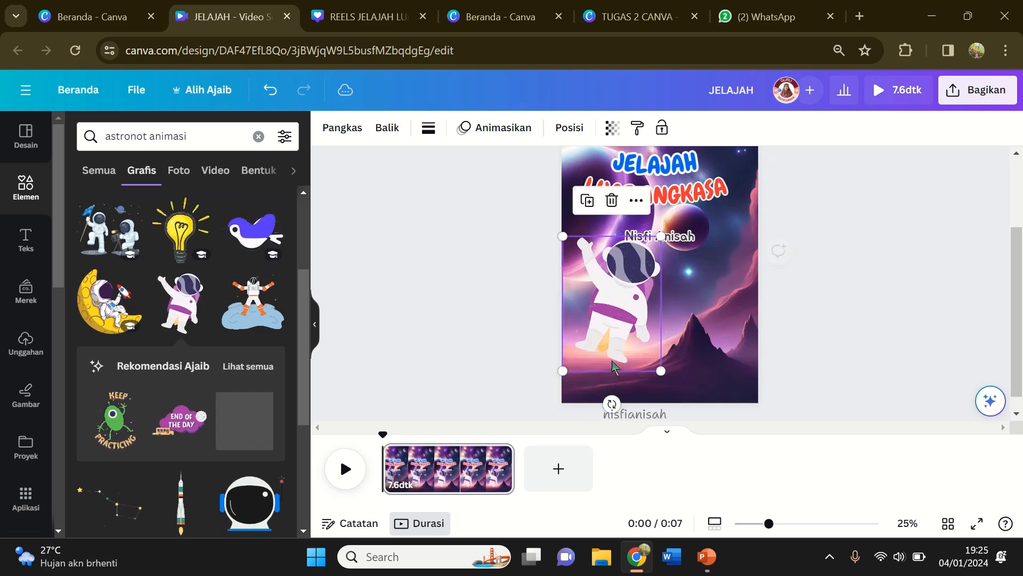
drag(661, 370, 638, 339)
drag(593, 310, 604, 324)
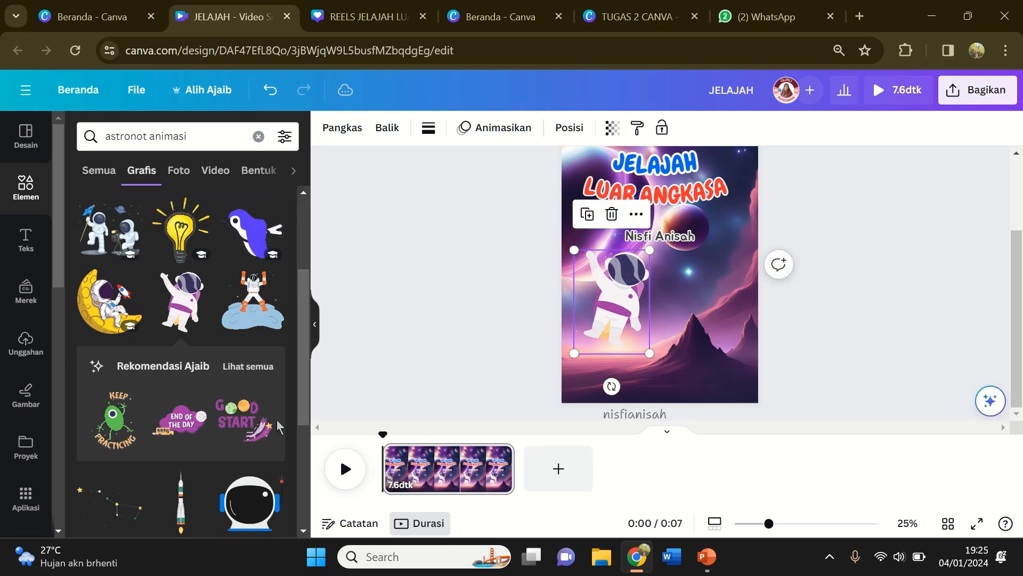
Step: Add the white-and-green rocket graphic from the astronaut search results, resize it and place it opposite the astronaut on the page's lower right side
scroll(164, 464, down, 3)
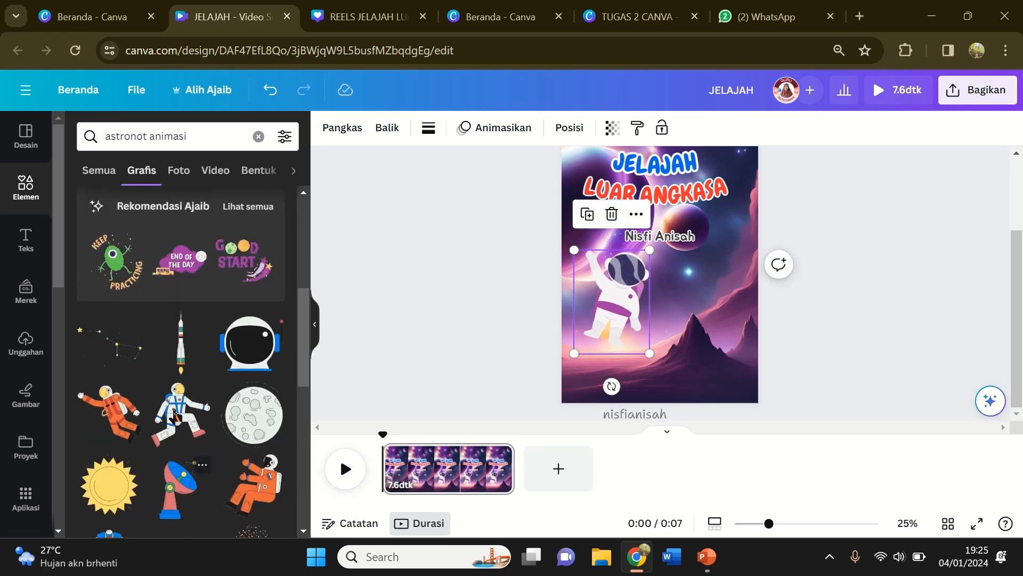
click(183, 358)
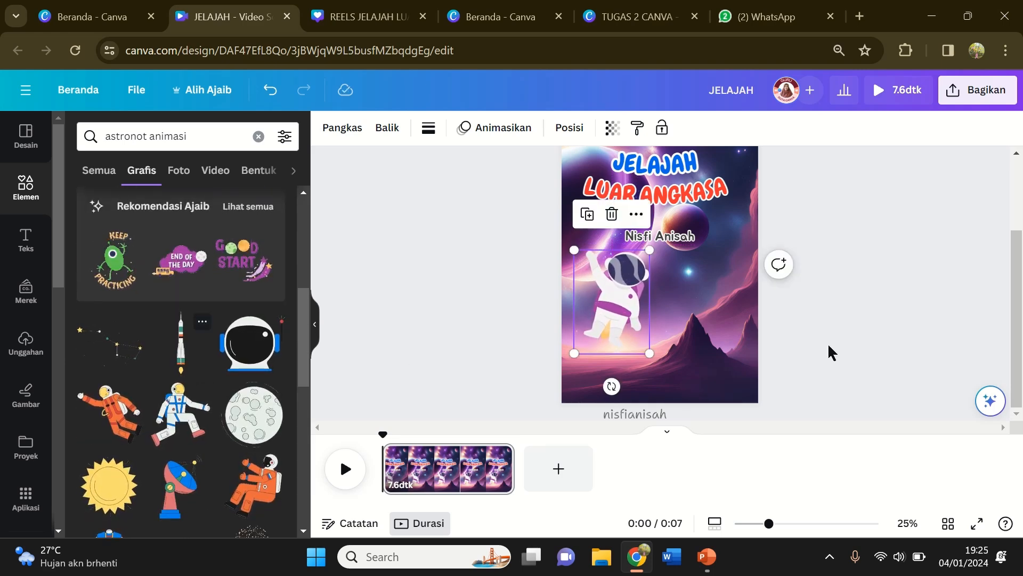
drag(676, 366, 715, 294)
drag(704, 243, 730, 341)
drag(743, 396, 737, 352)
drag(723, 285, 725, 314)
click(855, 290)
Step: Nudge "JELAJAH" and "LUAR ANGKASA" slightly up and right, and raise the creator's name slightly beneath them
scroll(853, 299, up, 2)
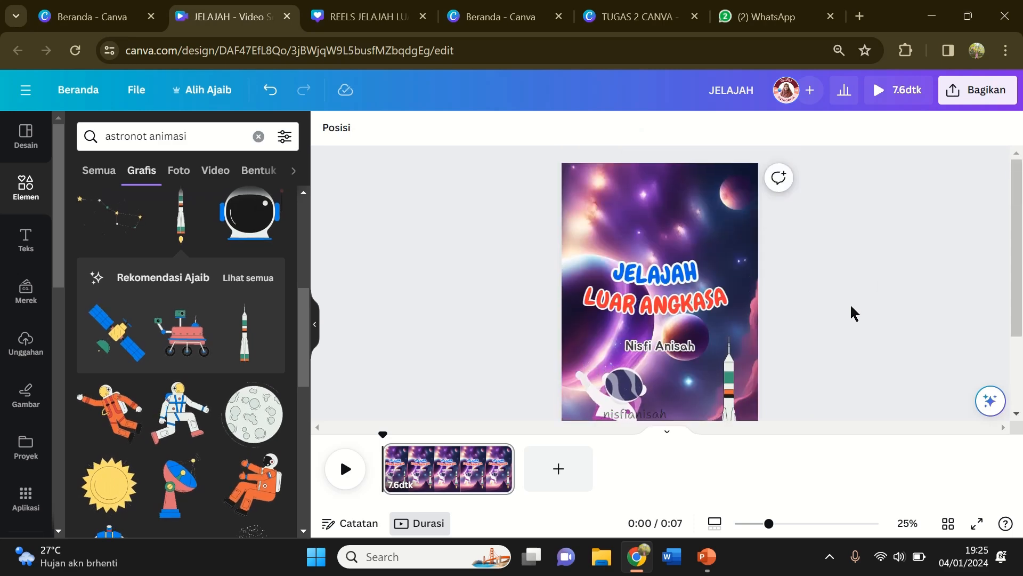
drag(670, 268, 675, 261)
drag(696, 306, 700, 299)
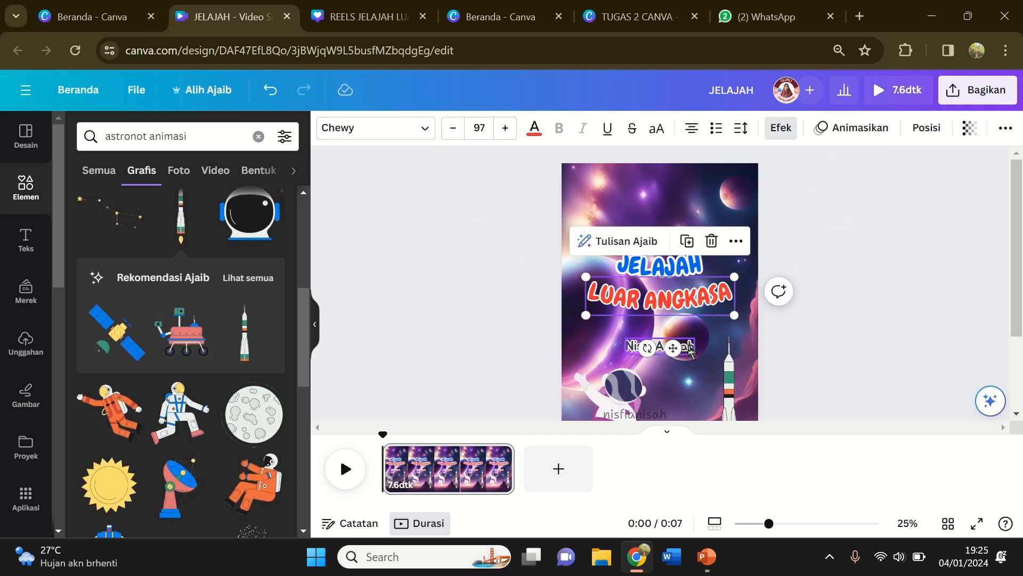
drag(690, 350, 688, 341)
click(825, 322)
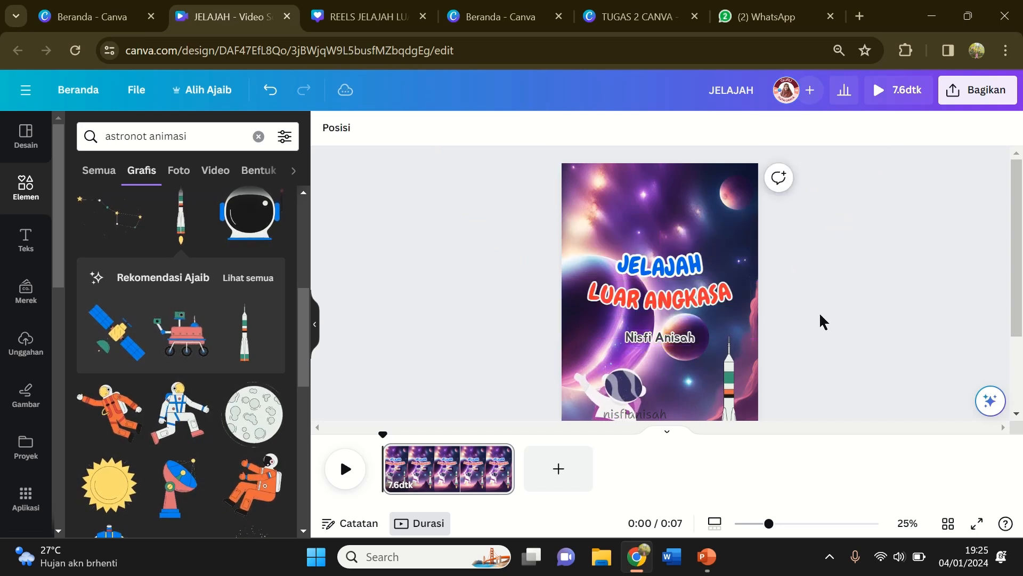
Step: Add a second page and set the first generated space image from Media Ajaib as its background
click(558, 469)
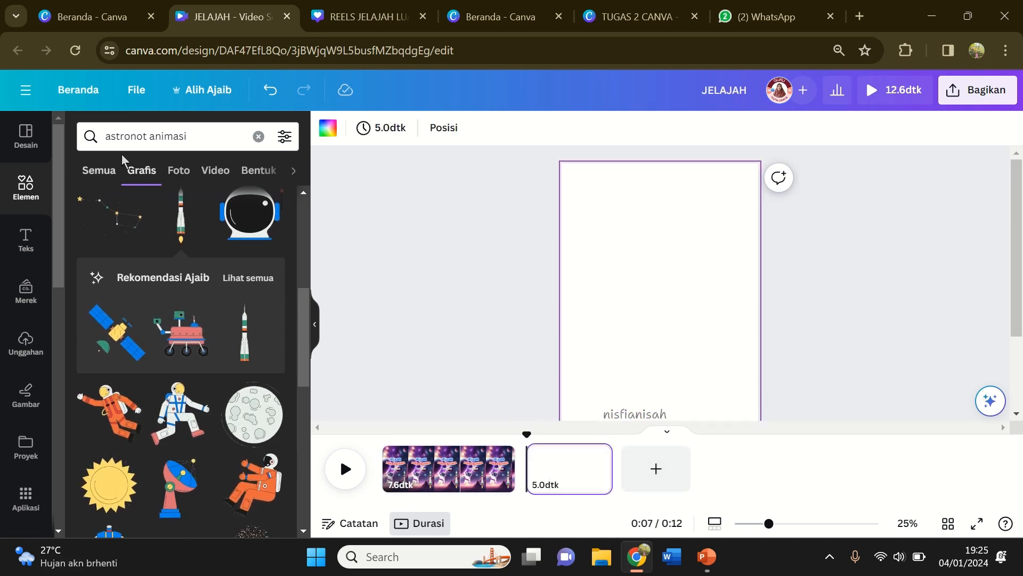
click(28, 500)
click(114, 195)
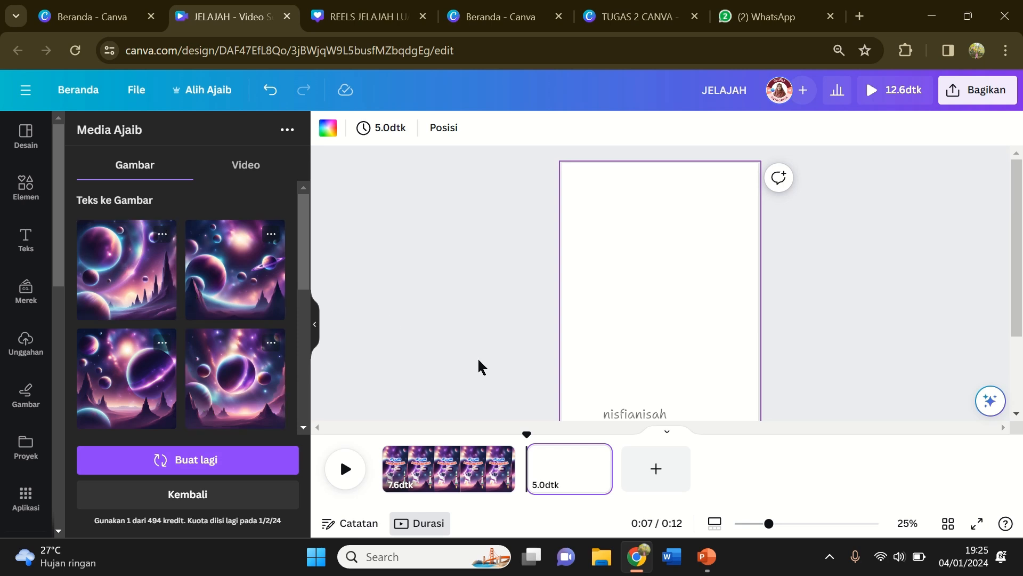
right_click(655, 338)
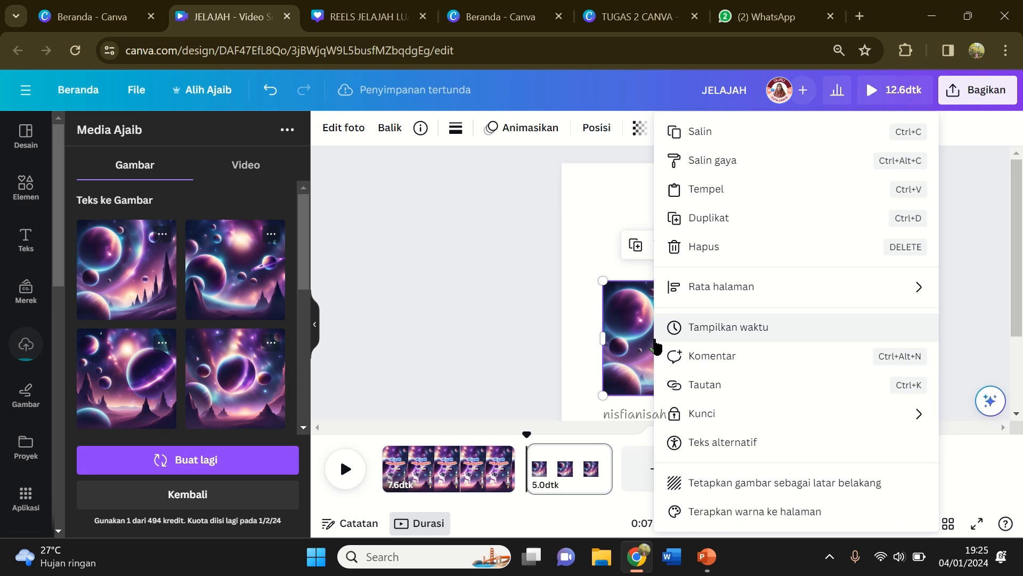
click(734, 482)
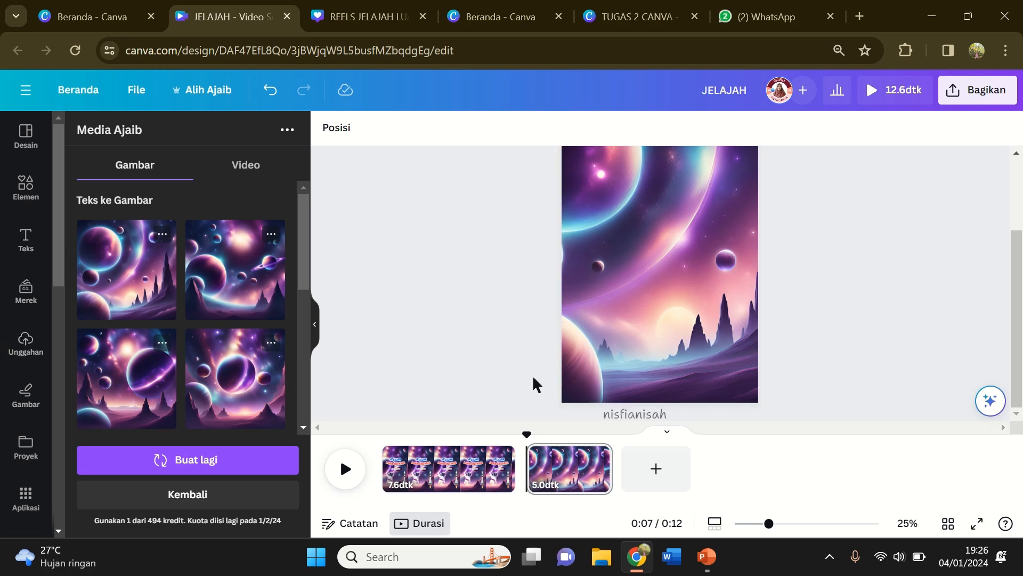
Step: Generate a text on the second page with Tulisan Ajaib using the prompt "Jelaskan apa arti sistem tata surya"
click(757, 288)
scroll(889, 290, up, 2)
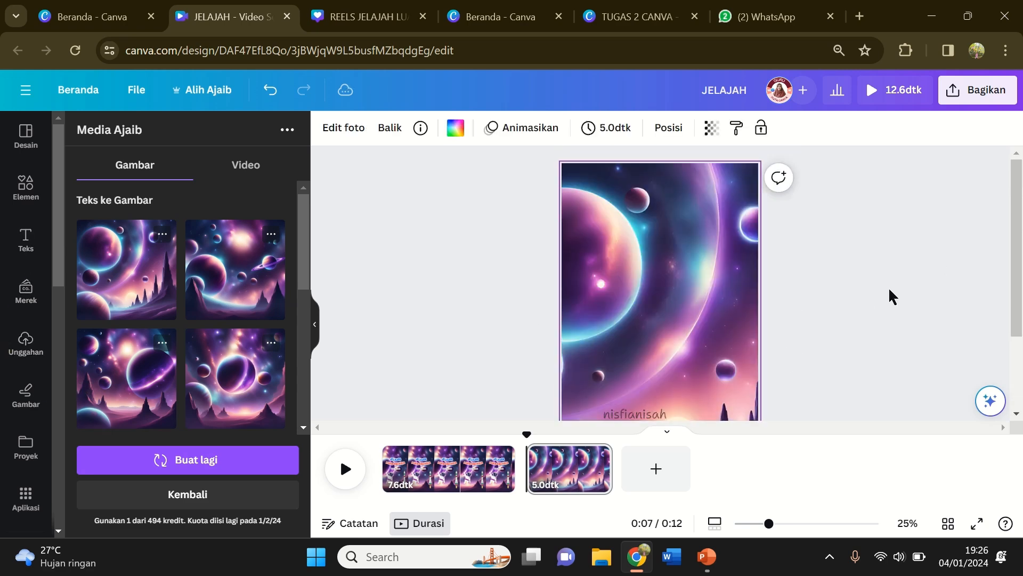
click(980, 405)
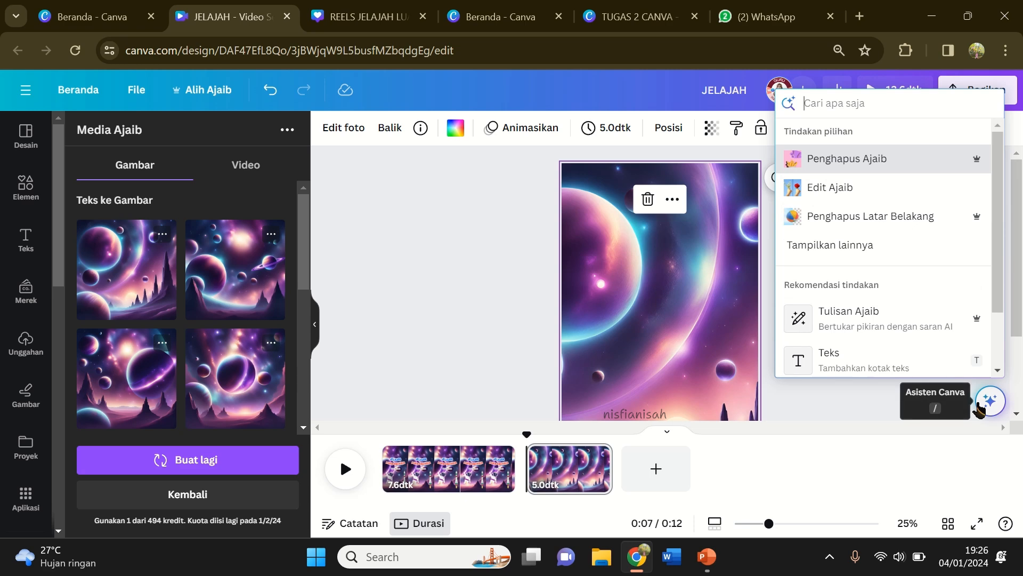
click(857, 325)
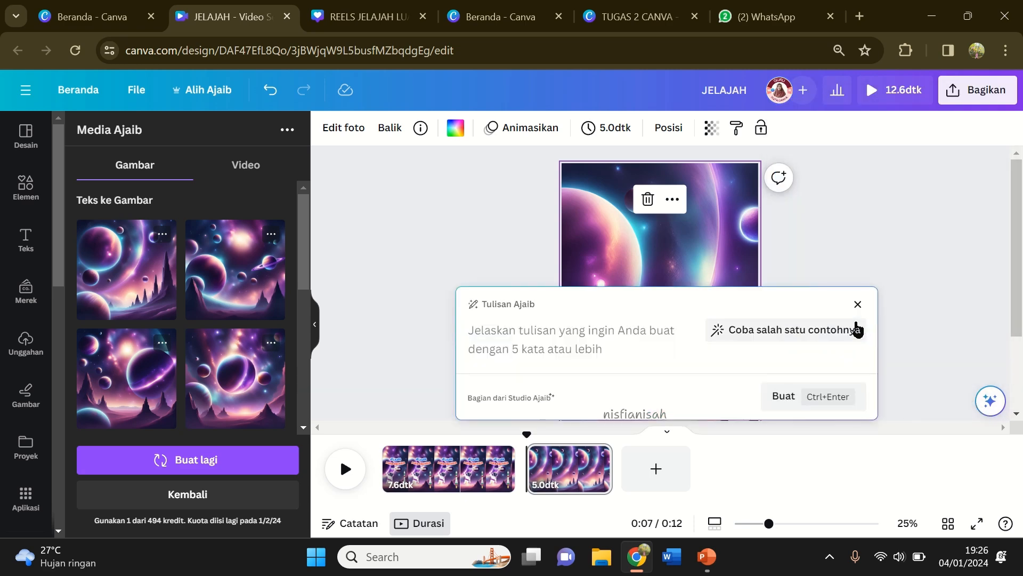
text(J)
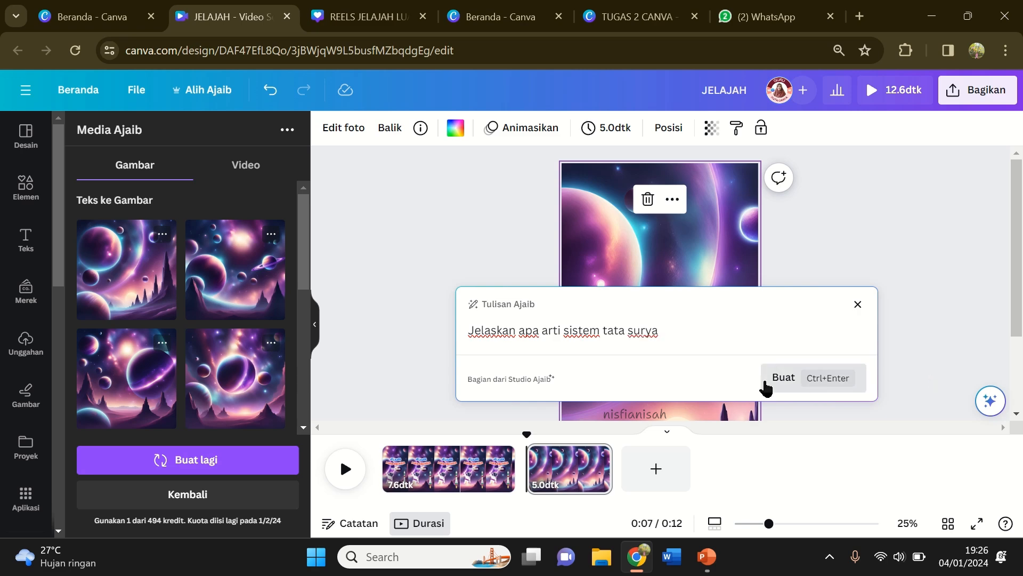
click(786, 385)
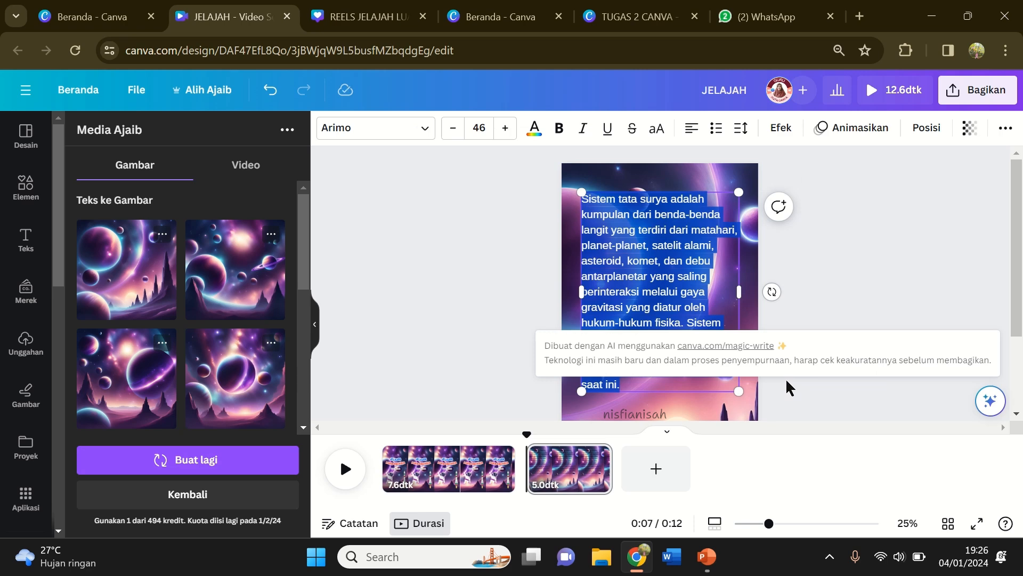
Step: Widen the generated paragraph's text box and change its text colour to white
click(823, 288)
click(695, 296)
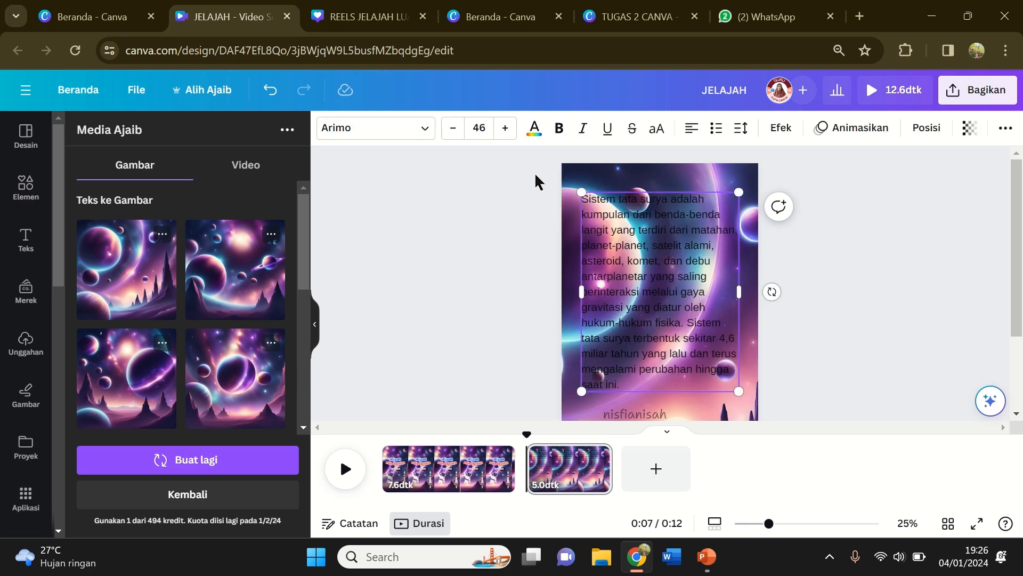
double_click(668, 255)
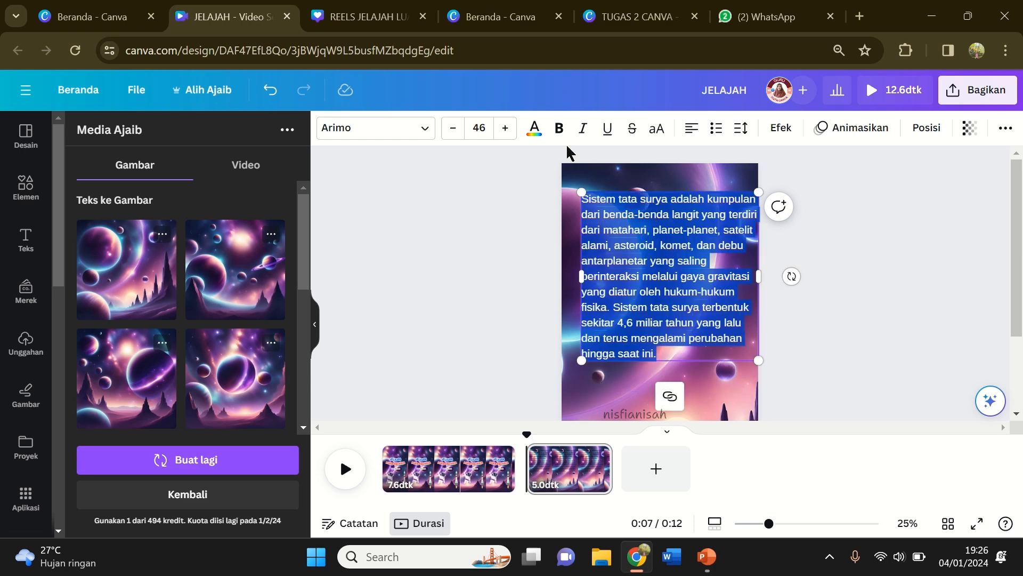
click(535, 129)
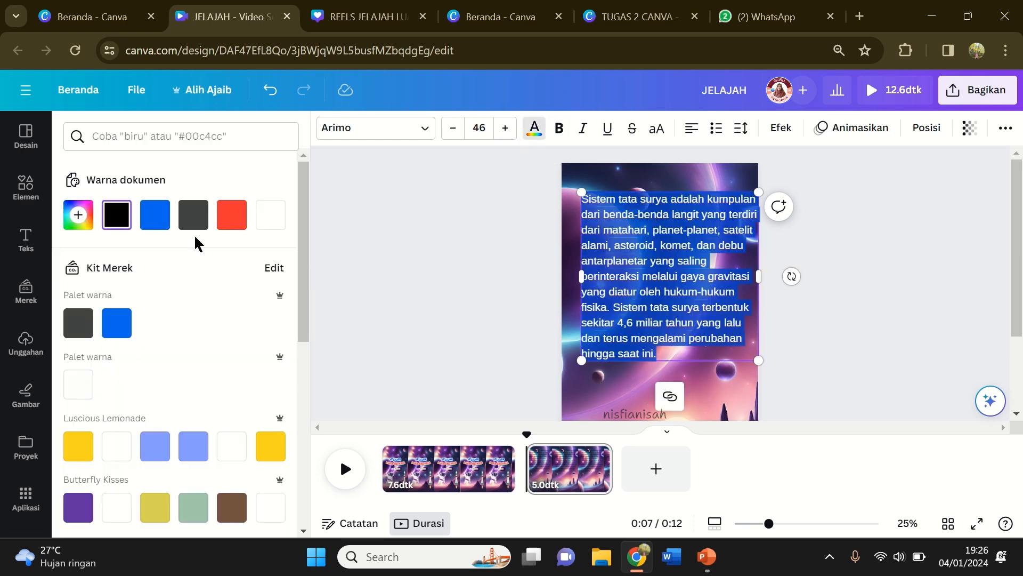
click(270, 220)
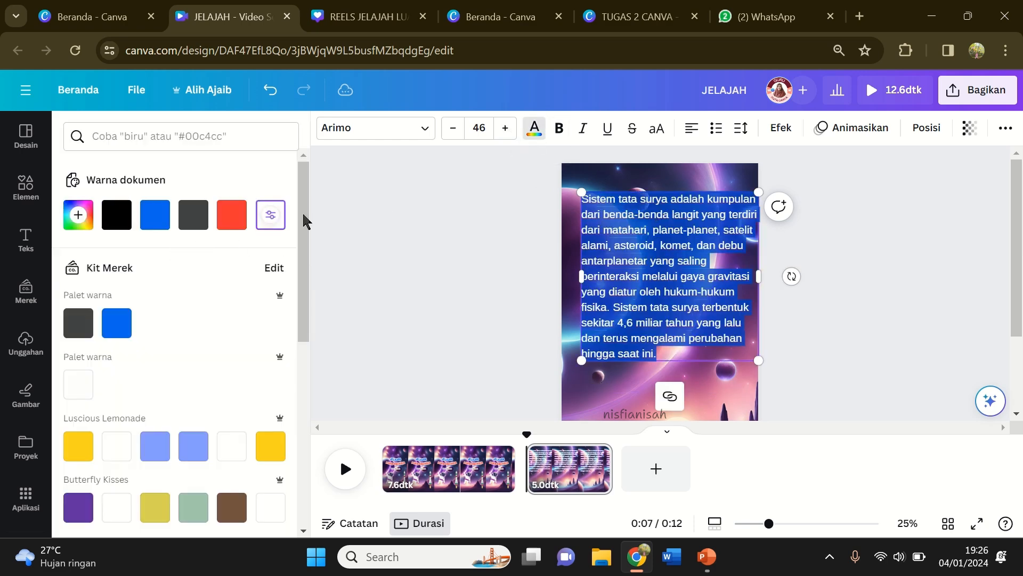
Step: Reduce the paragraph's font size to 37 and centre its text box across the page
click(452, 128)
click(452, 128)
click(453, 128)
click(453, 129)
click(452, 129)
click(453, 128)
click(452, 129)
click(452, 128)
click(713, 253)
click(839, 254)
drag(710, 258, 704, 272)
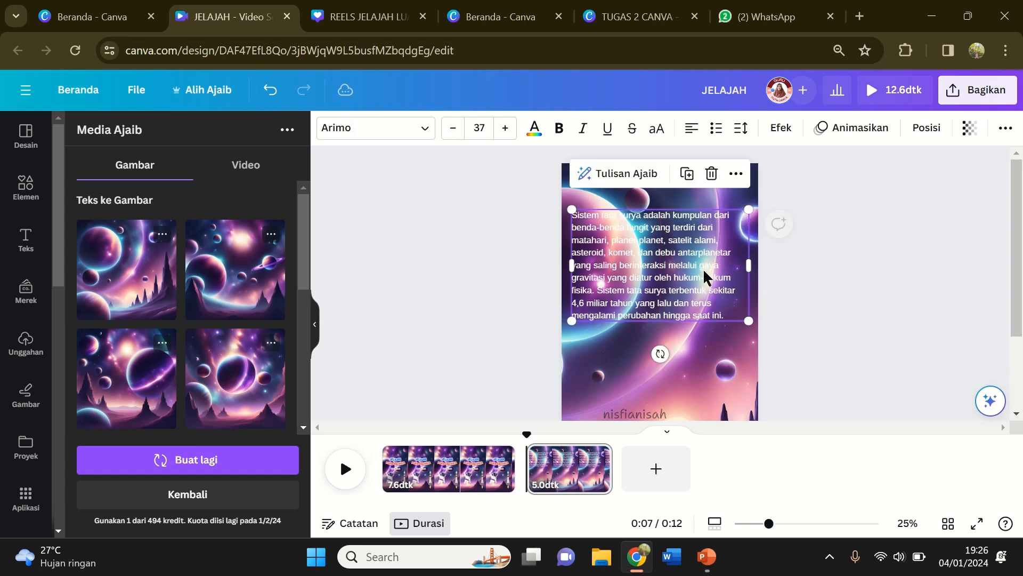
Step: Rewrite the paragraph with Tulisan Ajaib's Lebih asyik option and condense the result with Rangkuman
click(647, 172)
click(636, 264)
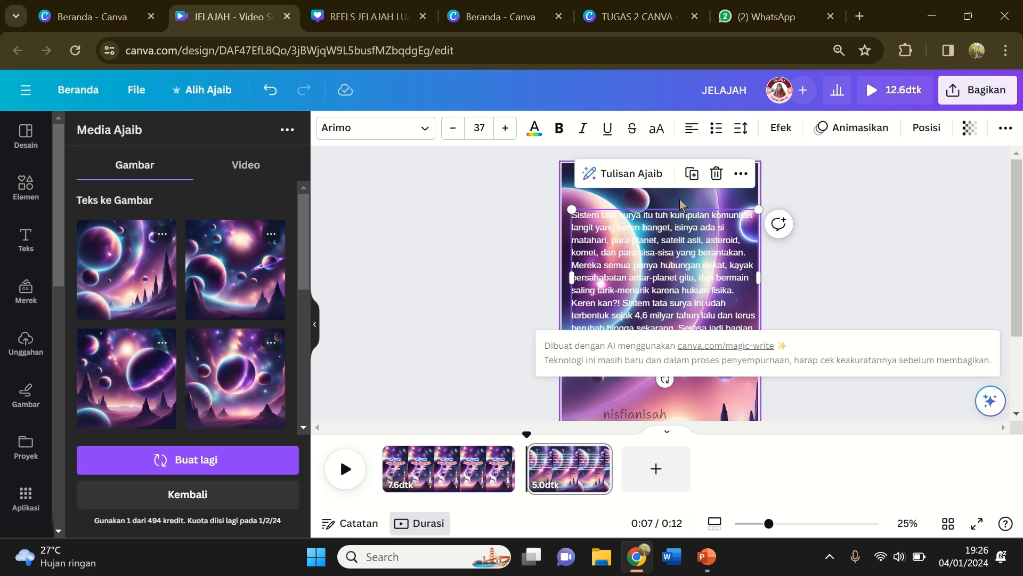
click(650, 175)
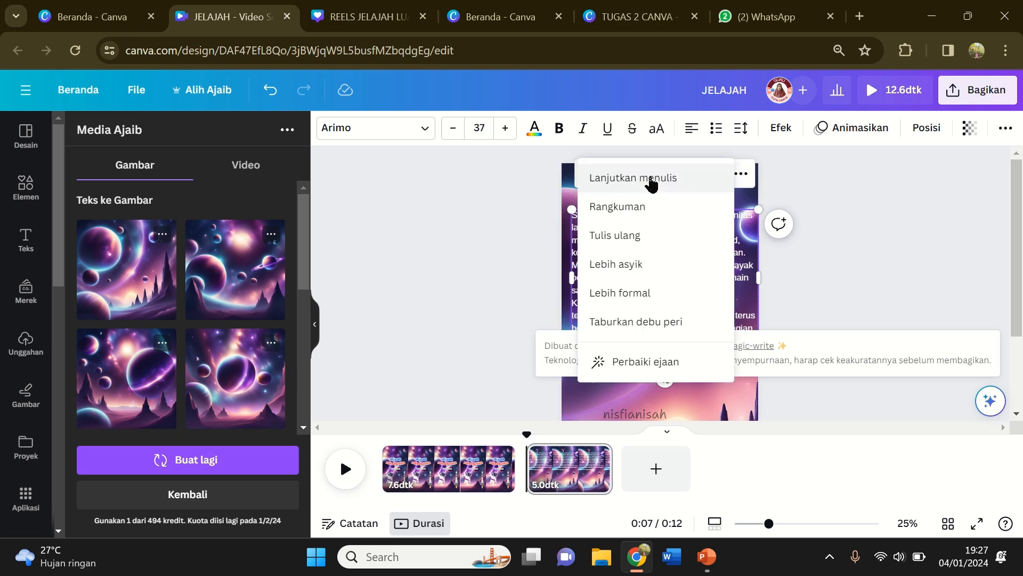
click(639, 197)
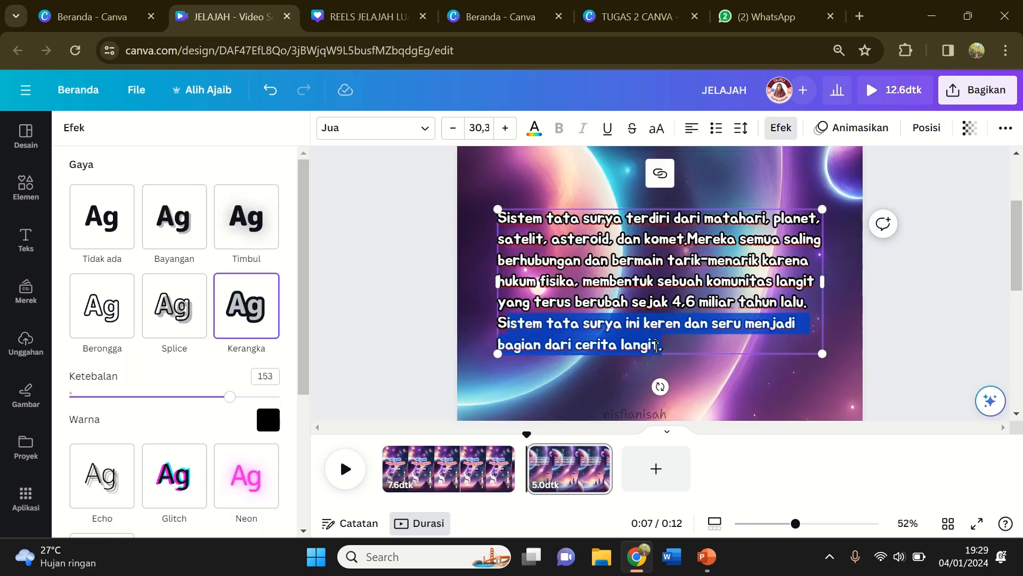
Step: Delete the paragraph's closing sentence and the word "semua", and insert a space before "Mereka"
key(BackSpace)
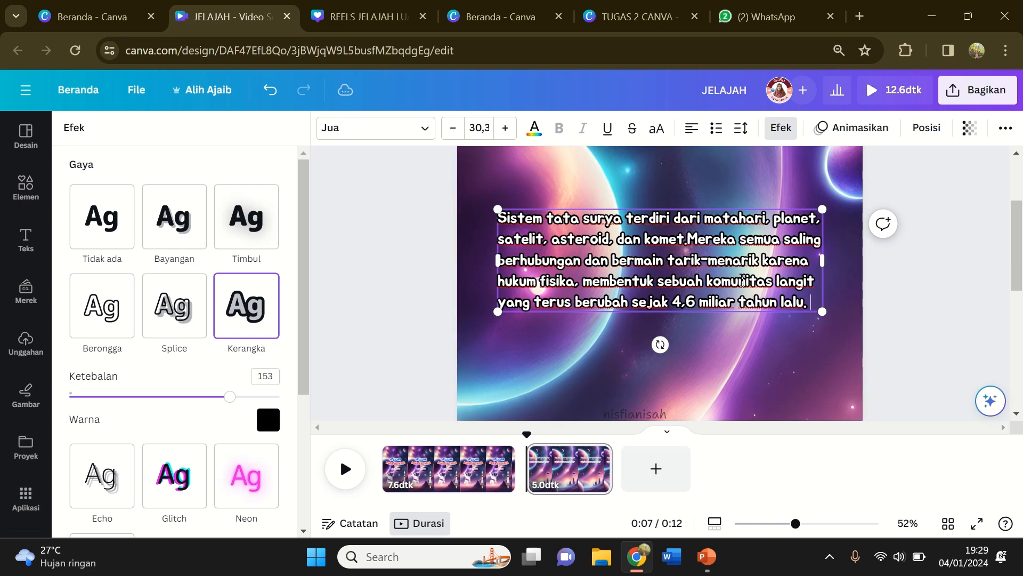
click(690, 247)
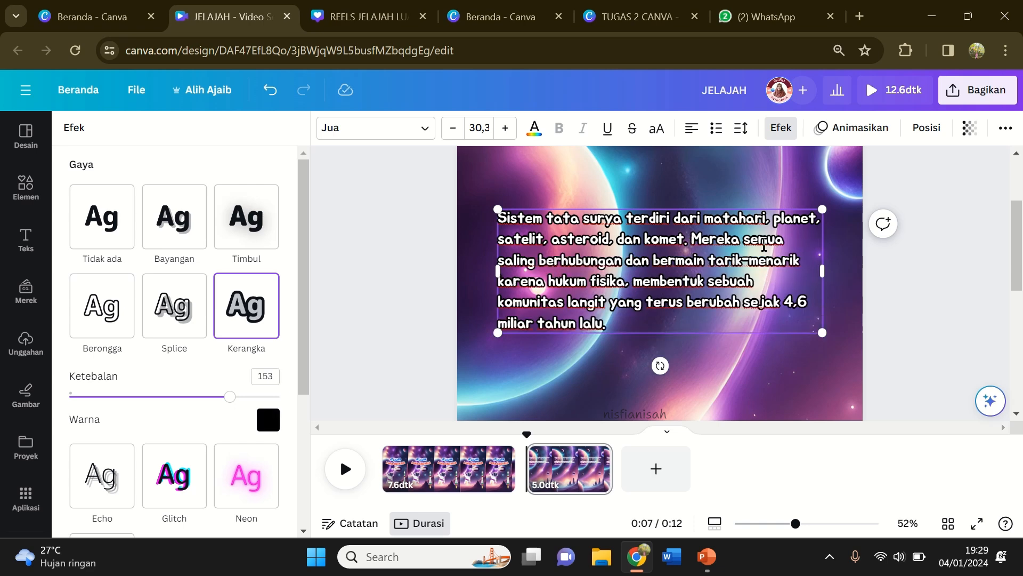
drag(767, 243, 790, 243)
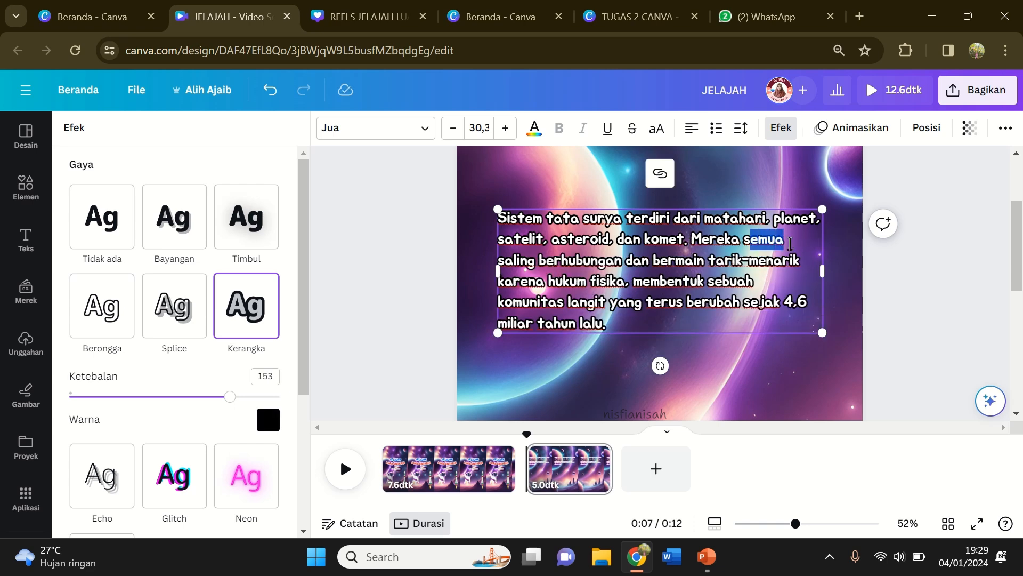
key(BackSpace)
key(BackSpace)
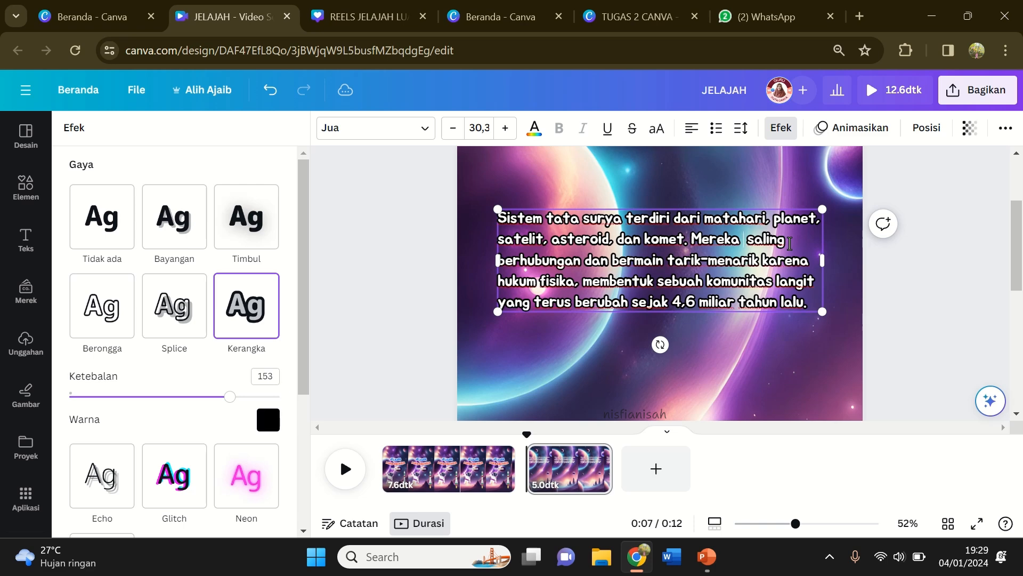
Step: Delete the word "bermain" and everything after "hukum fisika," so the paragraph ends with "karena hukum fisika."
key(BackSpace)
key(BackSpace)
key(BackSpace)
key(BackSpace)
key(BackSpace)
key(BackSpace)
key(BackSpace)
key(BackSpace)
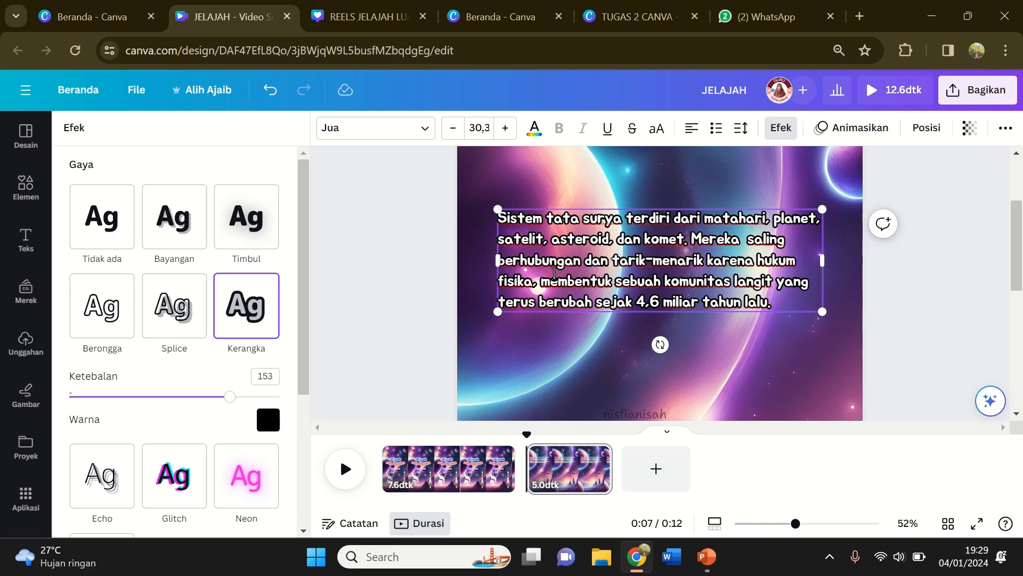
drag(538, 283, 787, 306)
key(BackSpace)
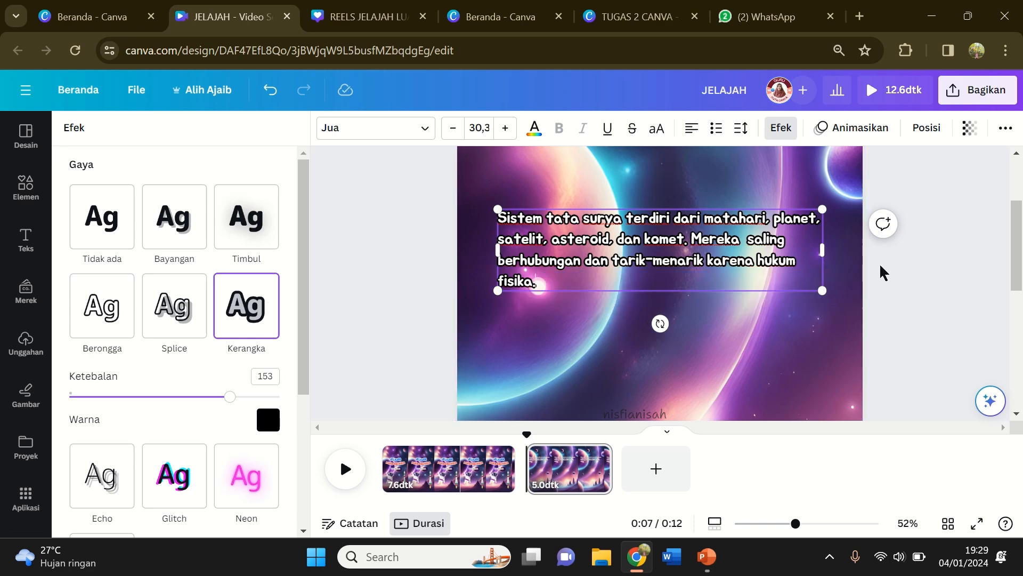
Step: Narrow the paragraph's text box to four lines, enlarge its text to 35,5 and centre it on the page
drag(826, 254, 757, 254)
click(701, 339)
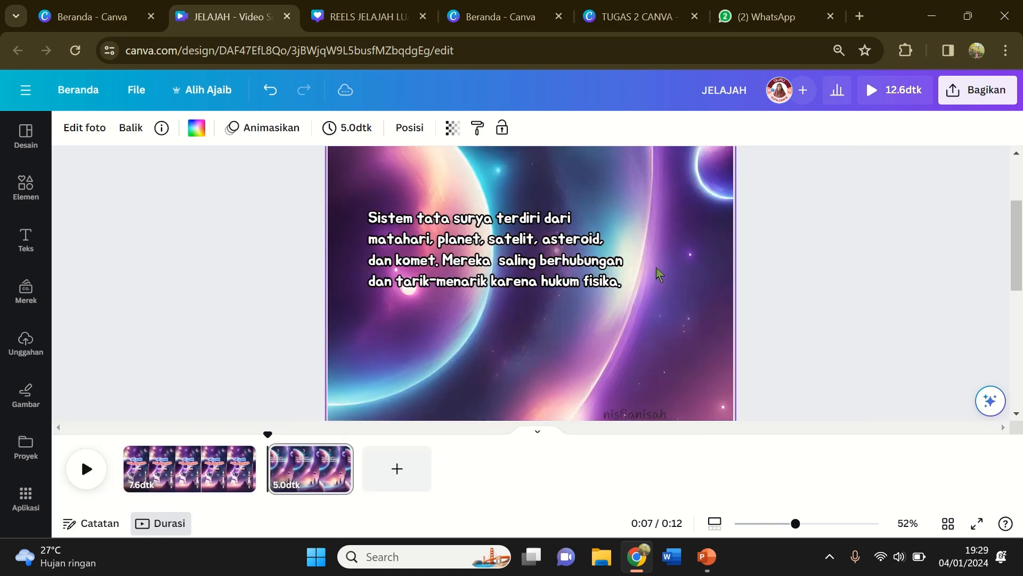
click(603, 282)
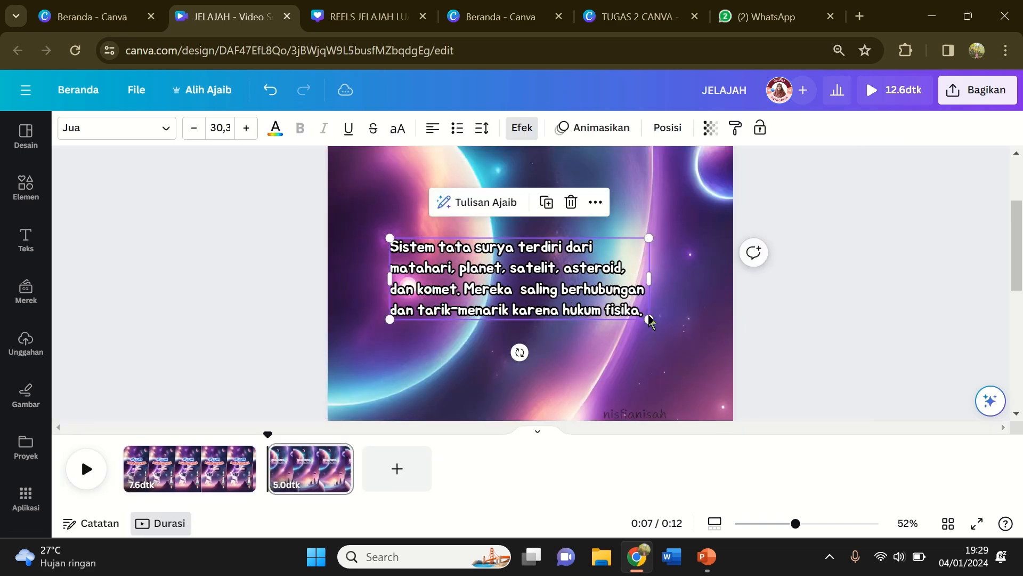
drag(651, 315, 685, 338)
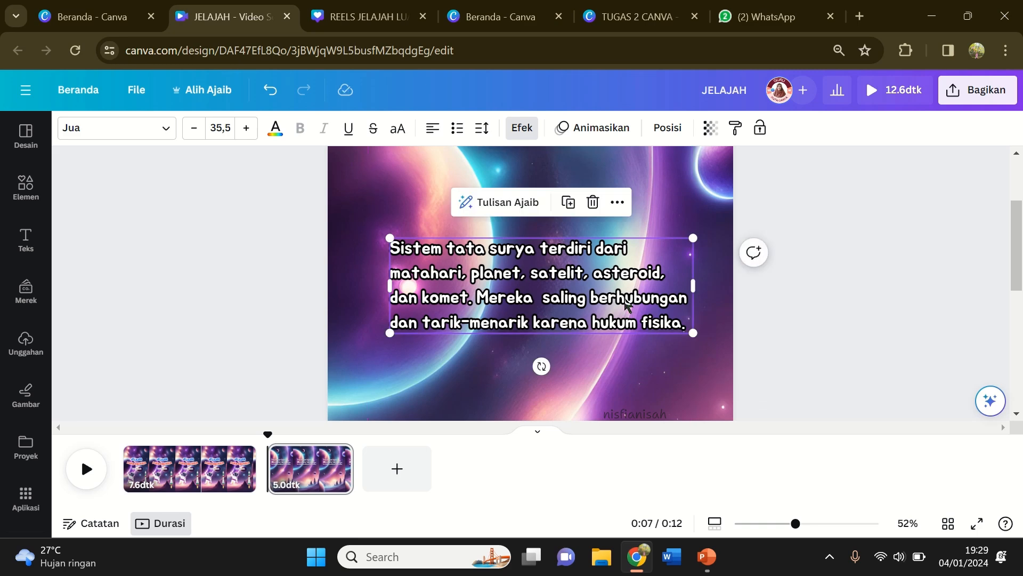
drag(630, 307, 612, 298)
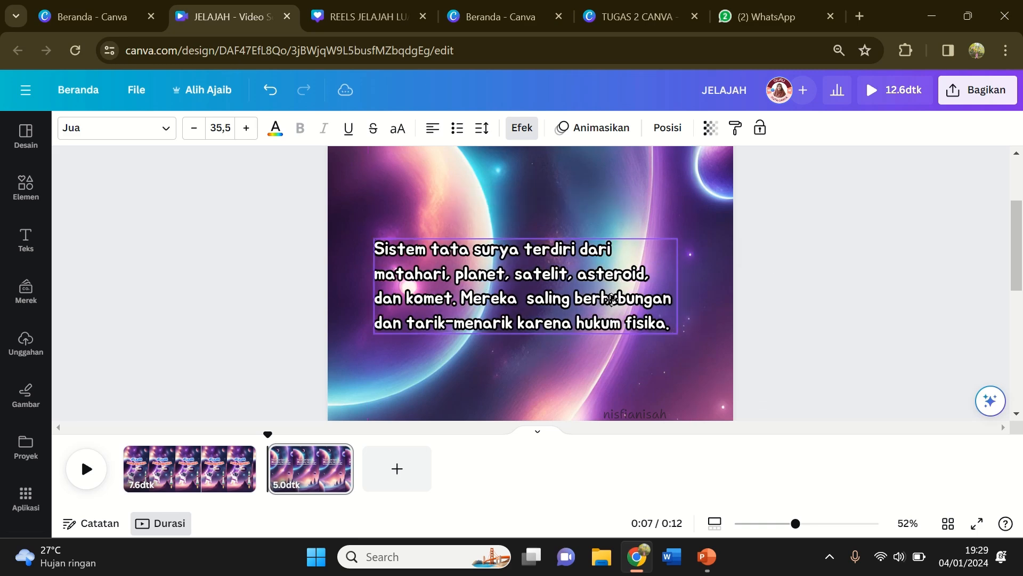
click(874, 275)
Step: Copy the astronaut from the title page and place it in the lower right of the second page
click(780, 524)
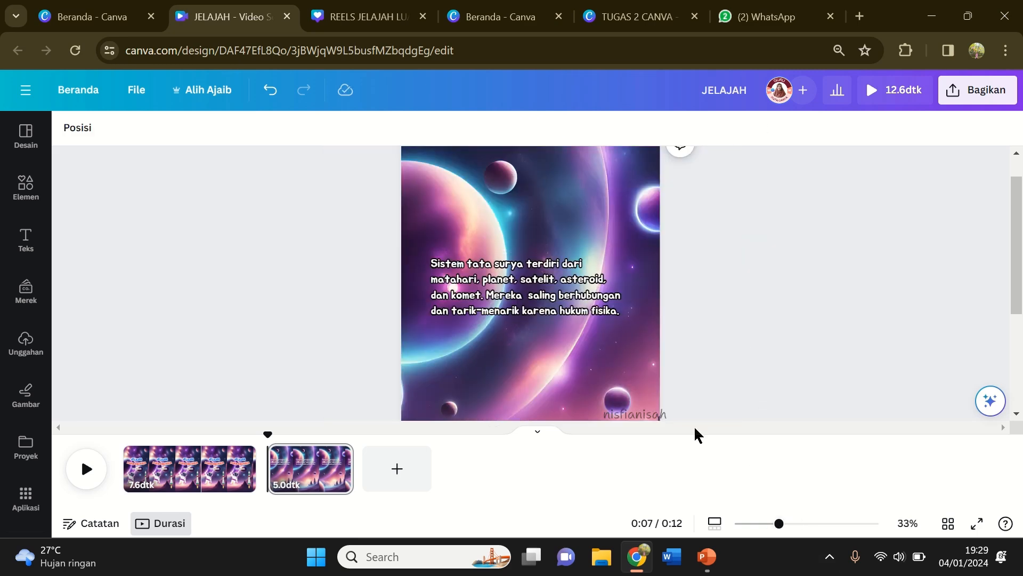
scroll(647, 309, down, 5)
click(178, 469)
click(465, 285)
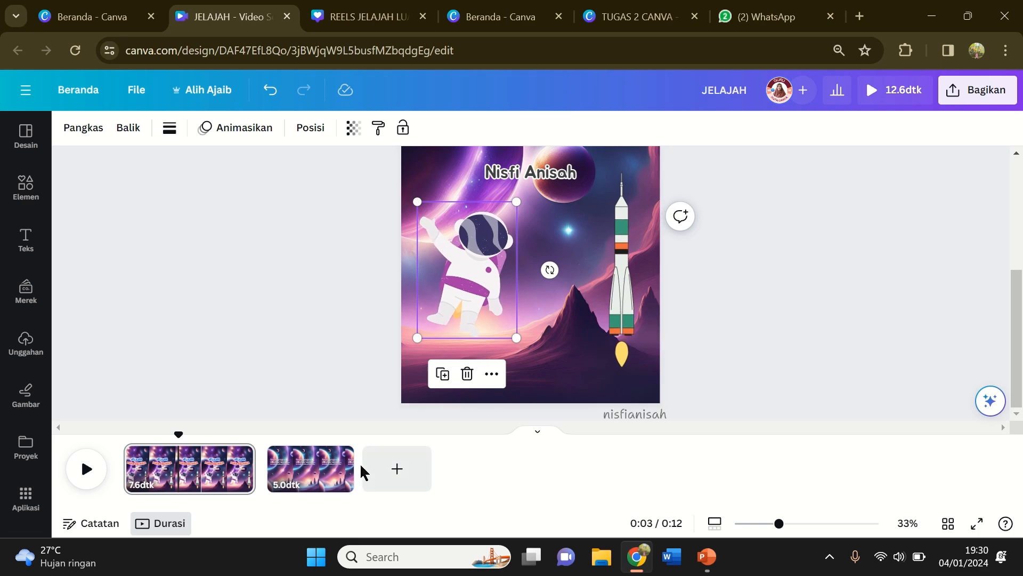
click(310, 468)
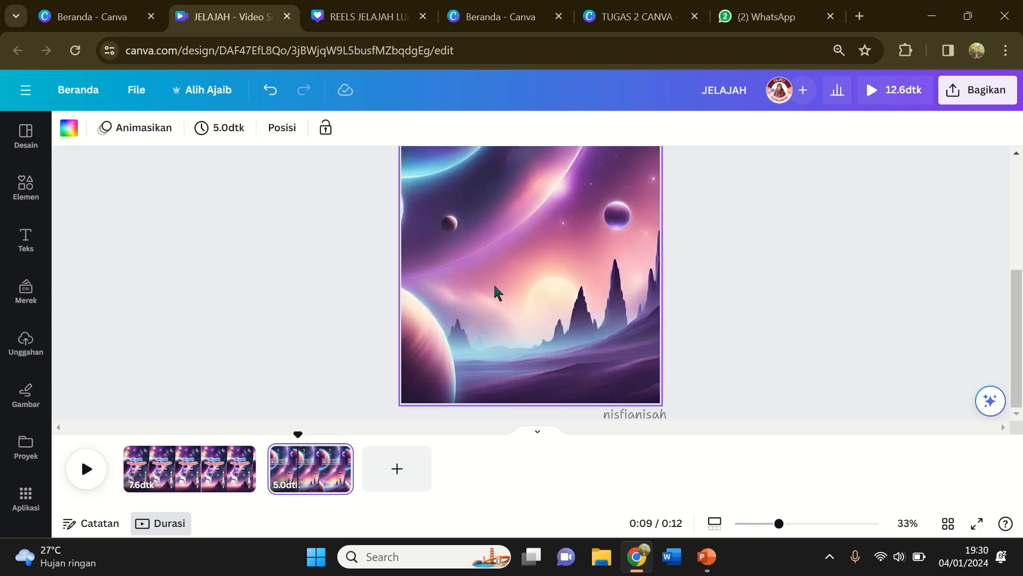
key(ctrl+v)
scroll(494, 283, up, 2)
drag(485, 354, 603, 359)
Step: Enlarge the second page's paragraph to font size 44,5 and reposition it above the astronaut
scroll(552, 335, up, 2)
click(552, 335)
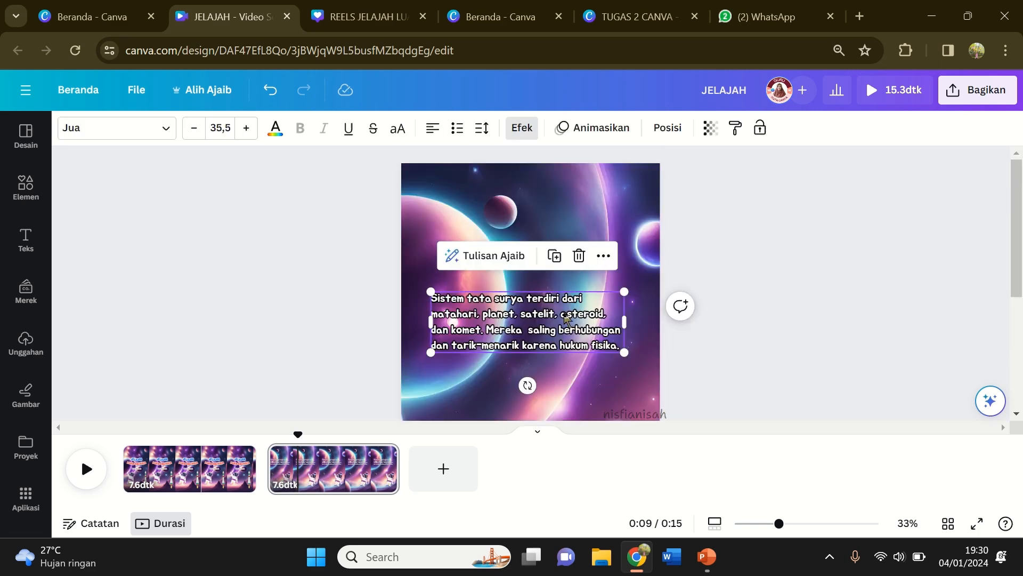
drag(624, 356, 627, 335)
drag(626, 379, 600, 381)
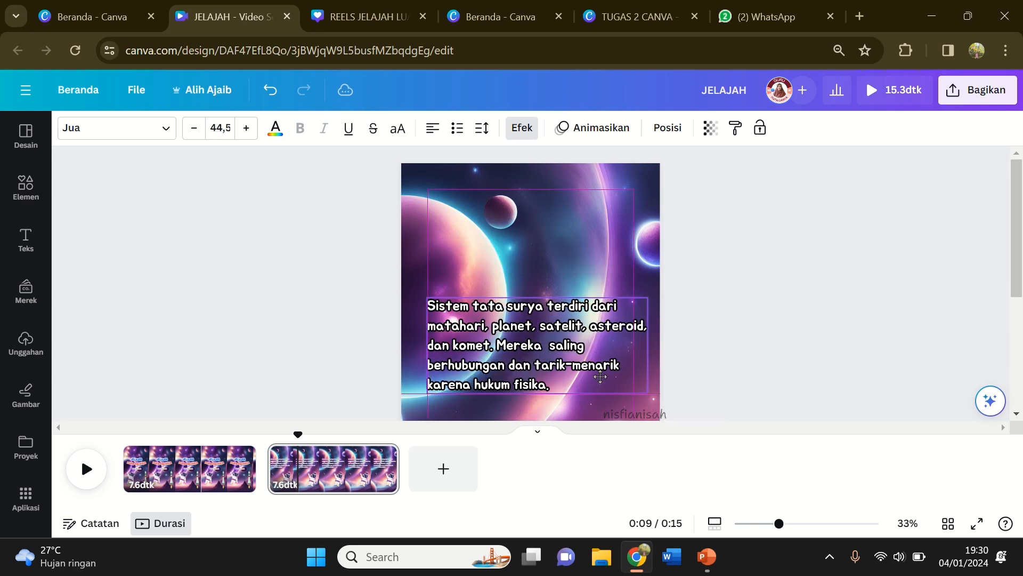
click(729, 287)
scroll(746, 277, down, 4)
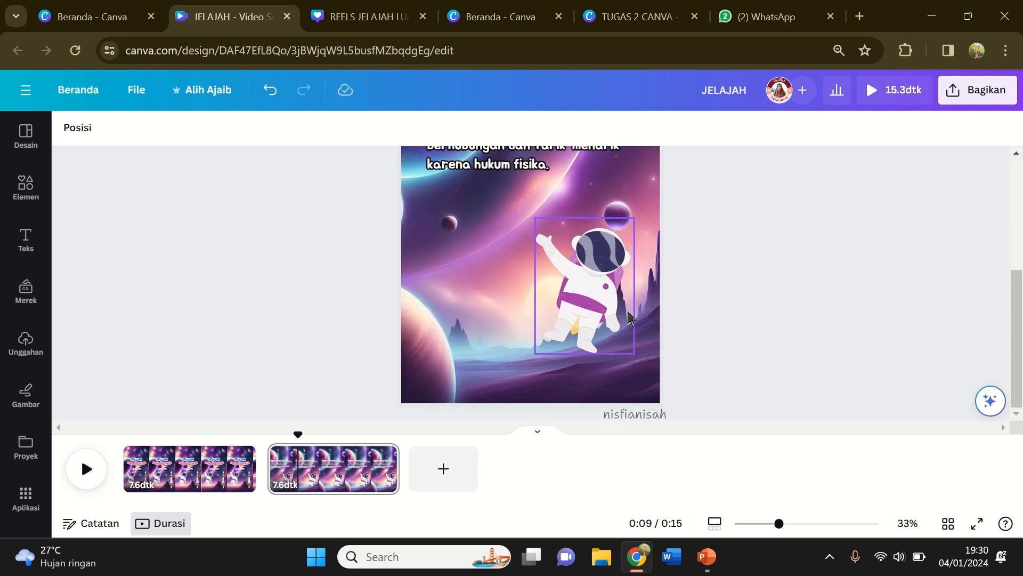
scroll(629, 317, up, 2)
Step: Add a third page and set the Media Ajaib image with the large ringed purple planet as its background
click(451, 468)
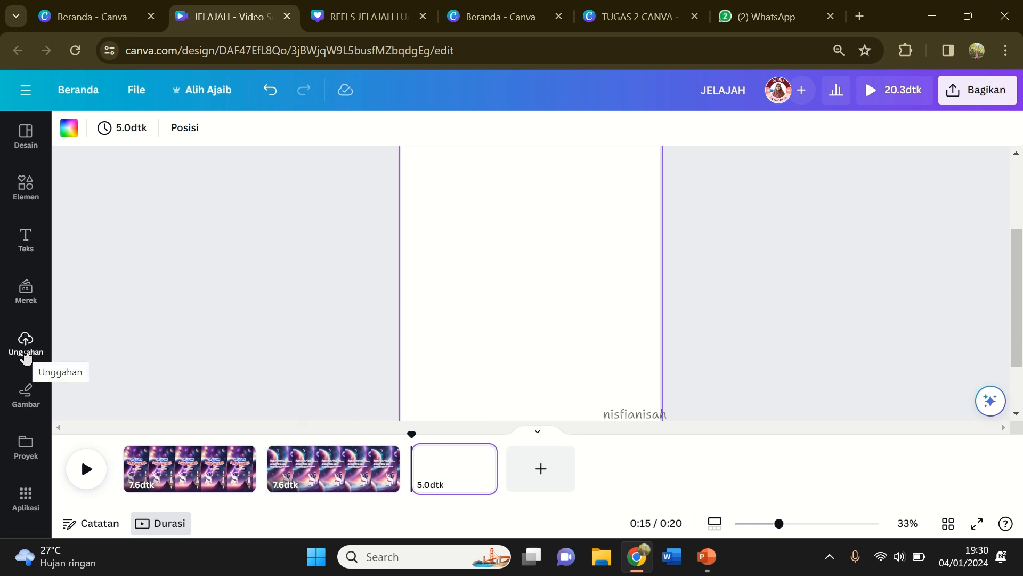
click(31, 500)
click(108, 195)
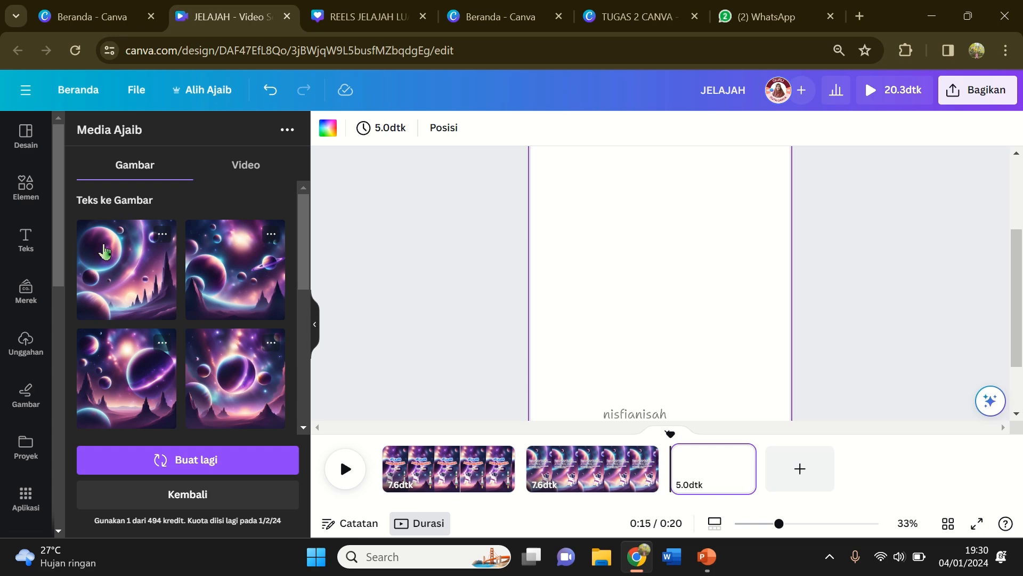
click(157, 397)
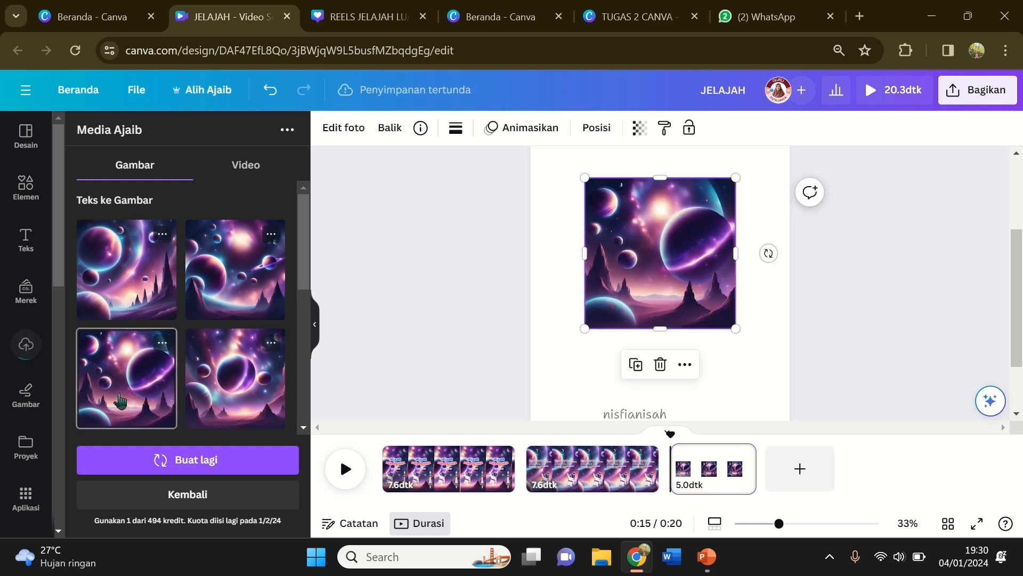
right_click(630, 248)
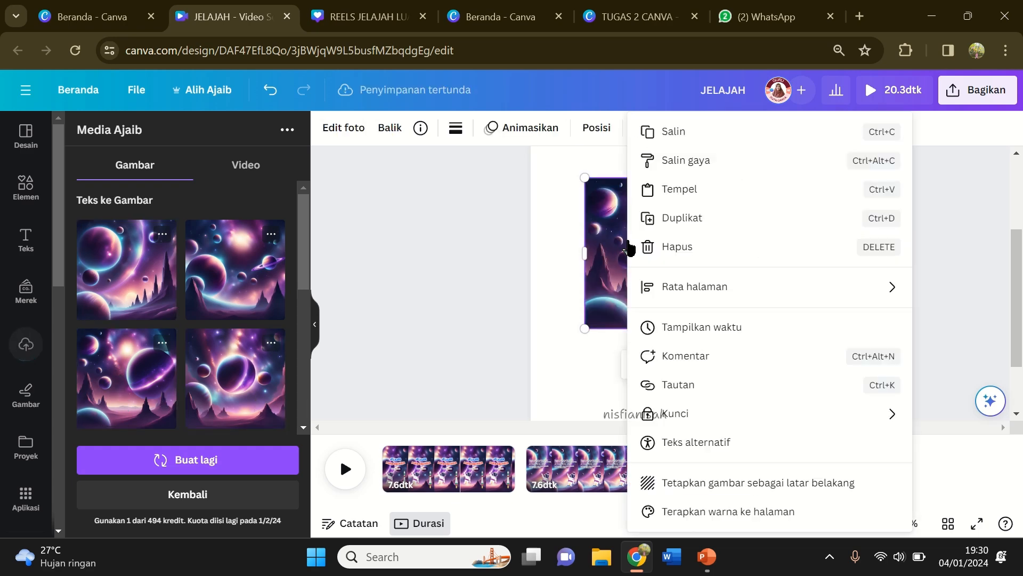
click(683, 483)
scroll(694, 384, down, 2)
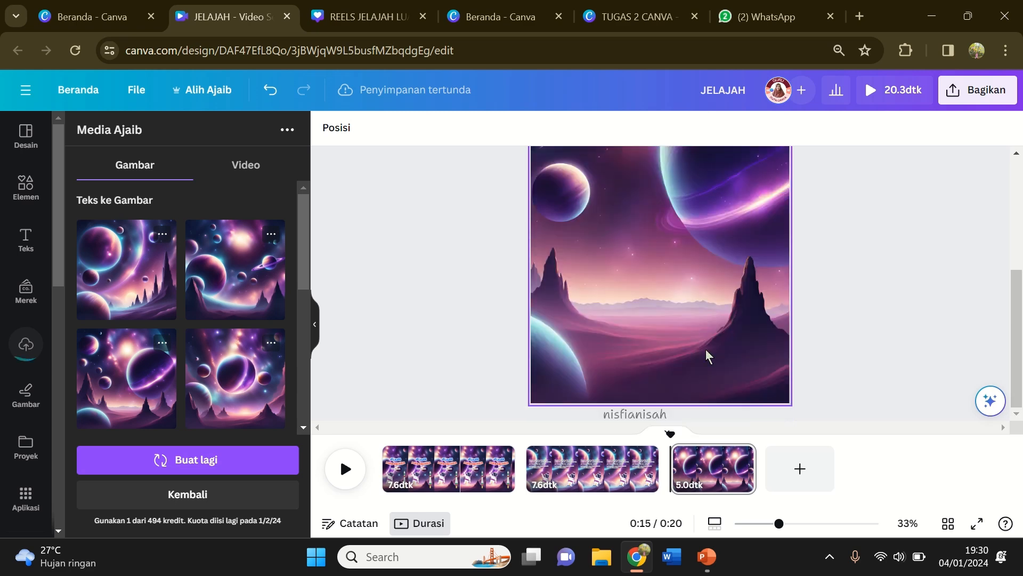
scroll(693, 290, up, 5)
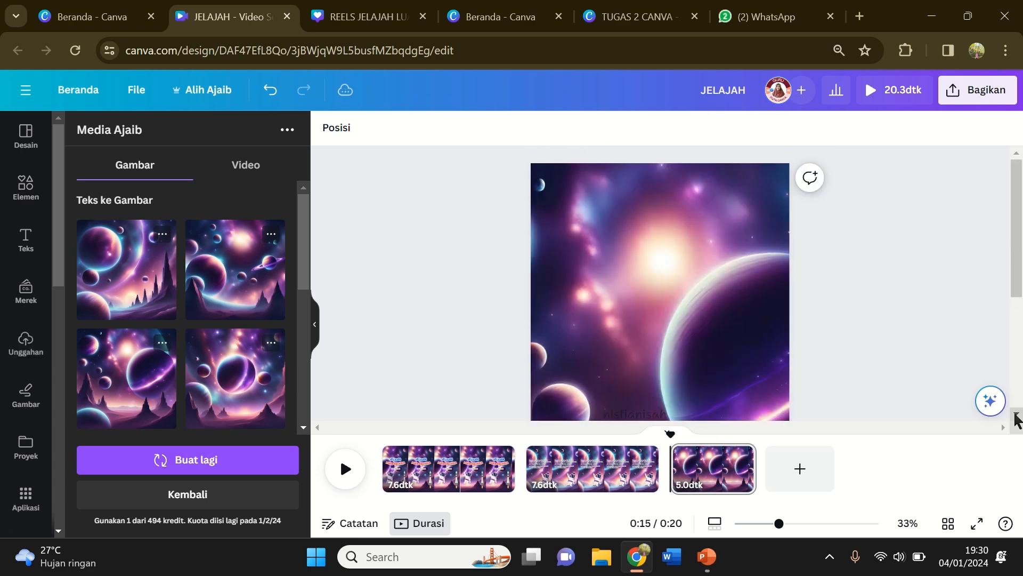
Step: Generate text on the third page with Tulisan Ajaib from the prompt "Jelaskan 3 fakta unik tentang sistem tata surya"
click(990, 400)
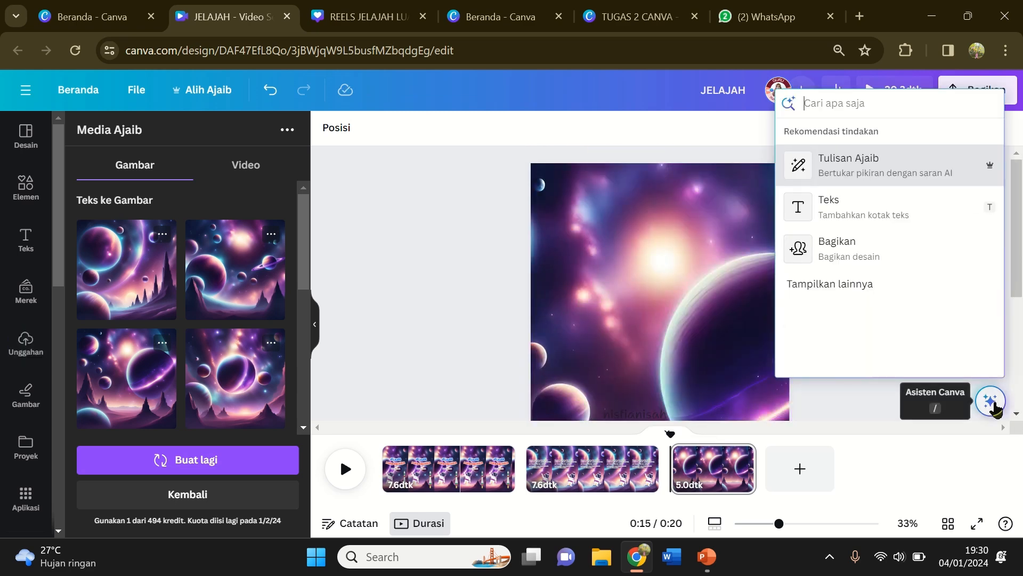
click(863, 183)
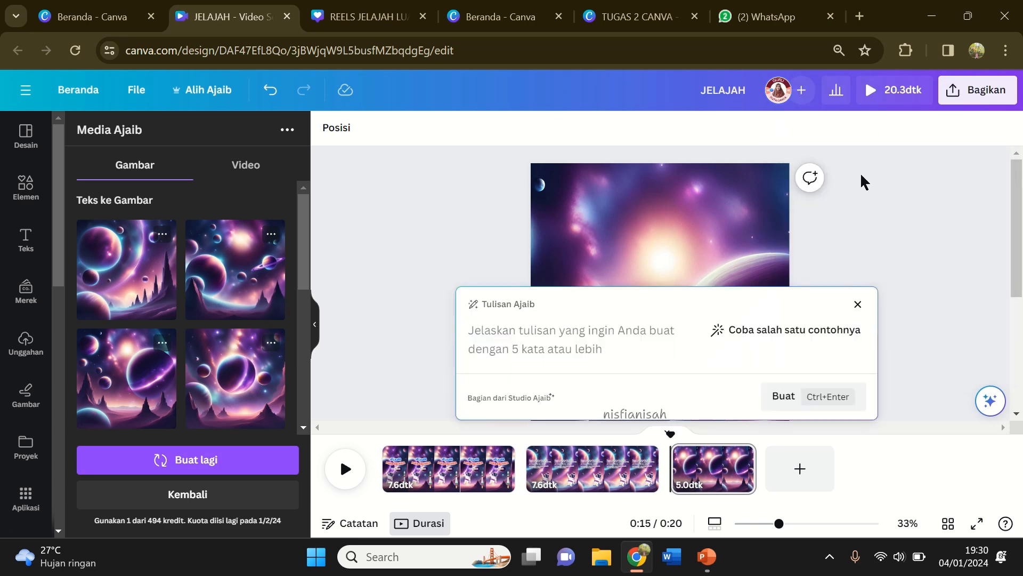
text(Je)
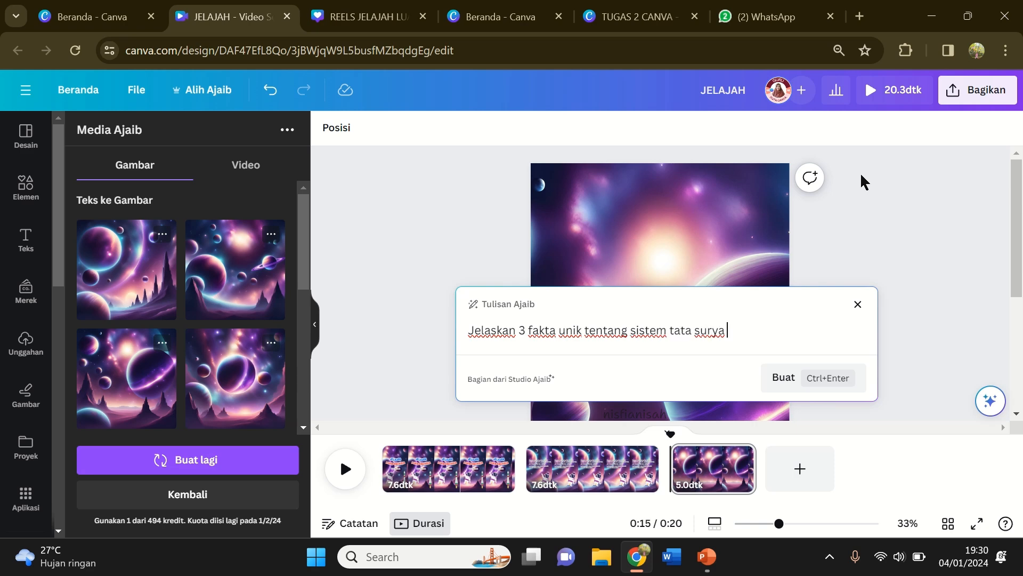
click(794, 380)
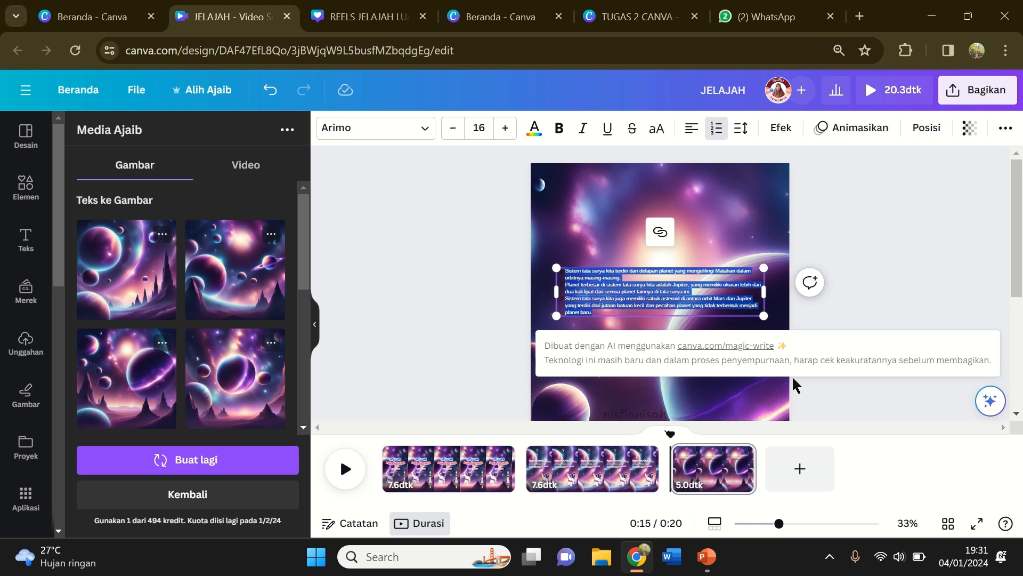
Step: Set the generated facts list in the Jua font and resize its text box so the font size is 19,7
click(399, 133)
click(120, 327)
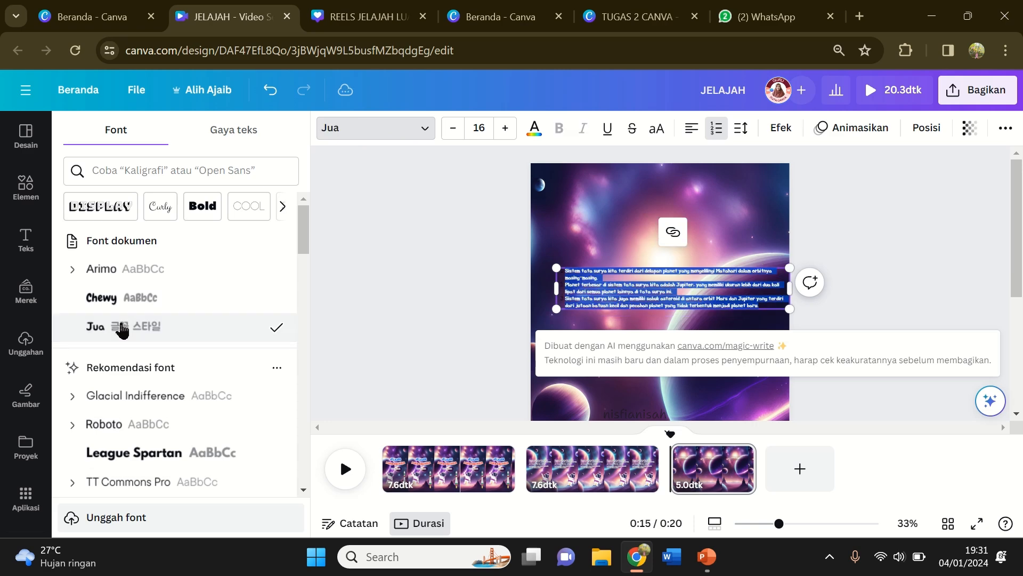
drag(793, 289, 744, 399)
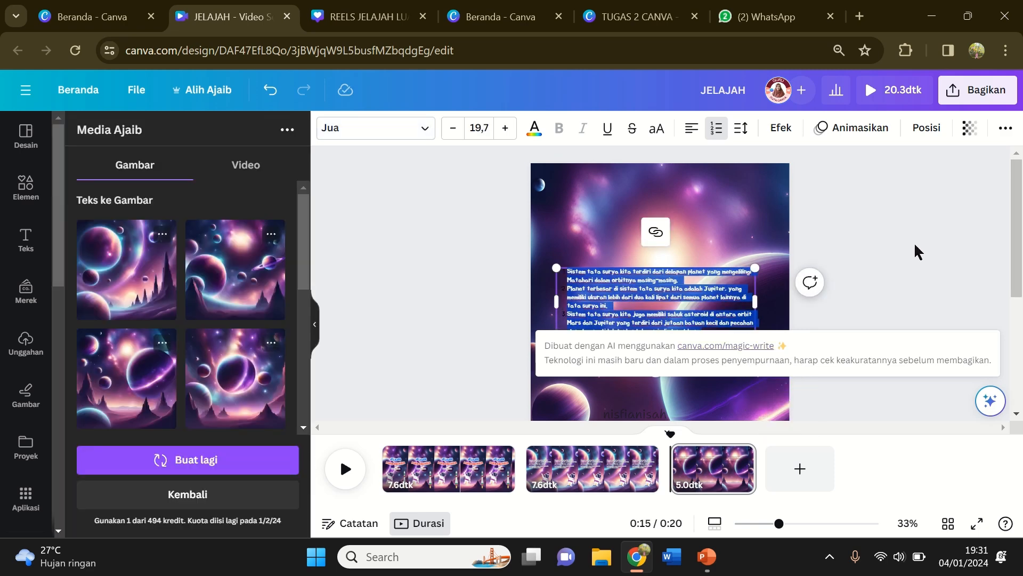
click(917, 252)
Step: Colour the facts list white and apply the Kerangka effect with a white outline
click(697, 321)
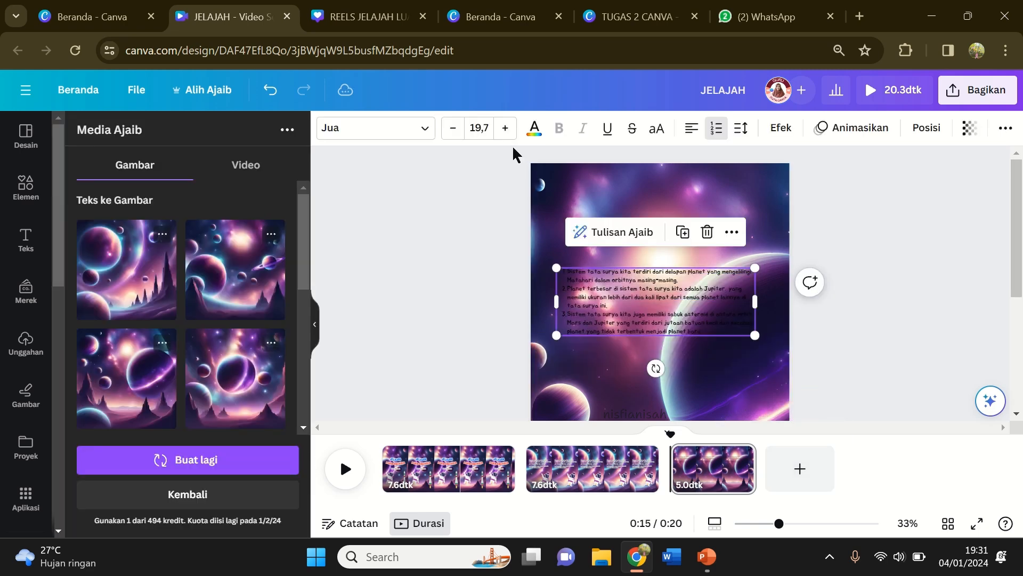
click(534, 127)
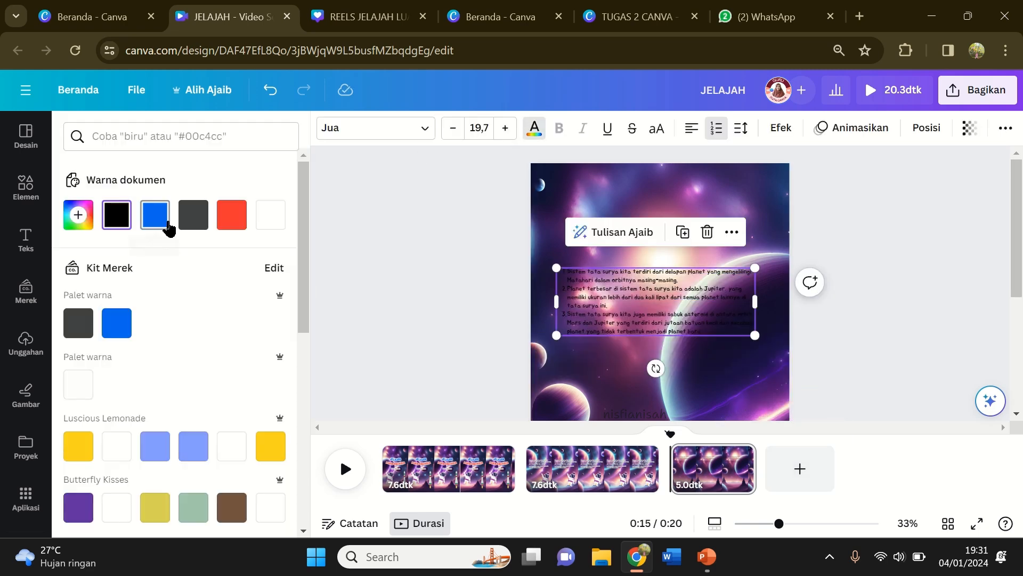
click(269, 216)
click(777, 136)
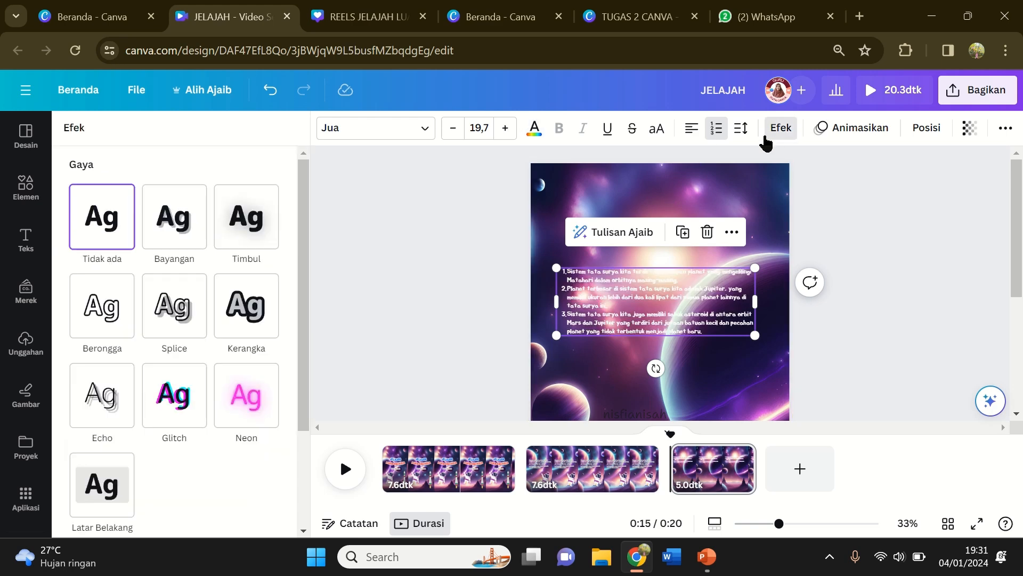
click(240, 311)
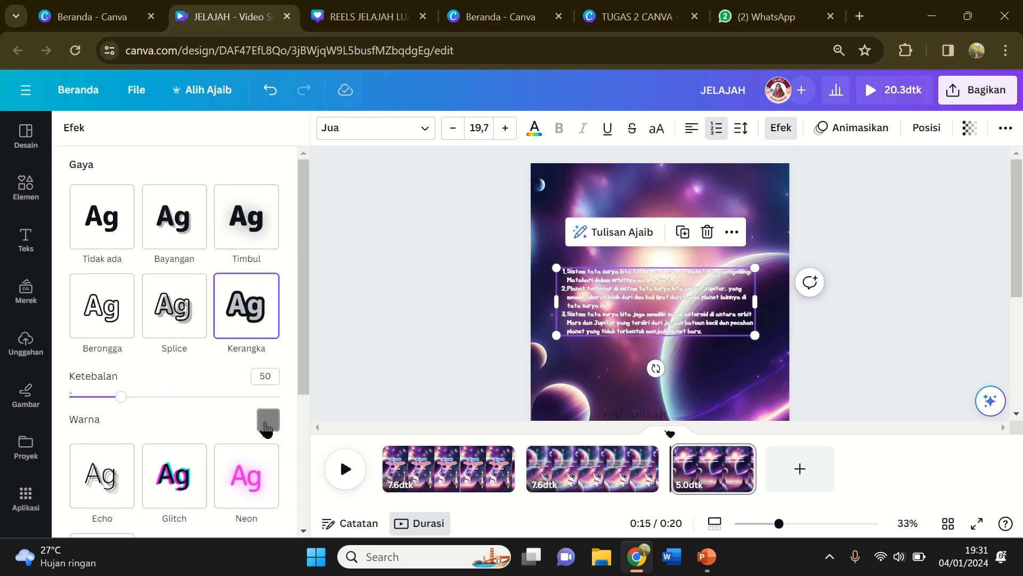
click(267, 423)
scroll(181, 299, down, 5)
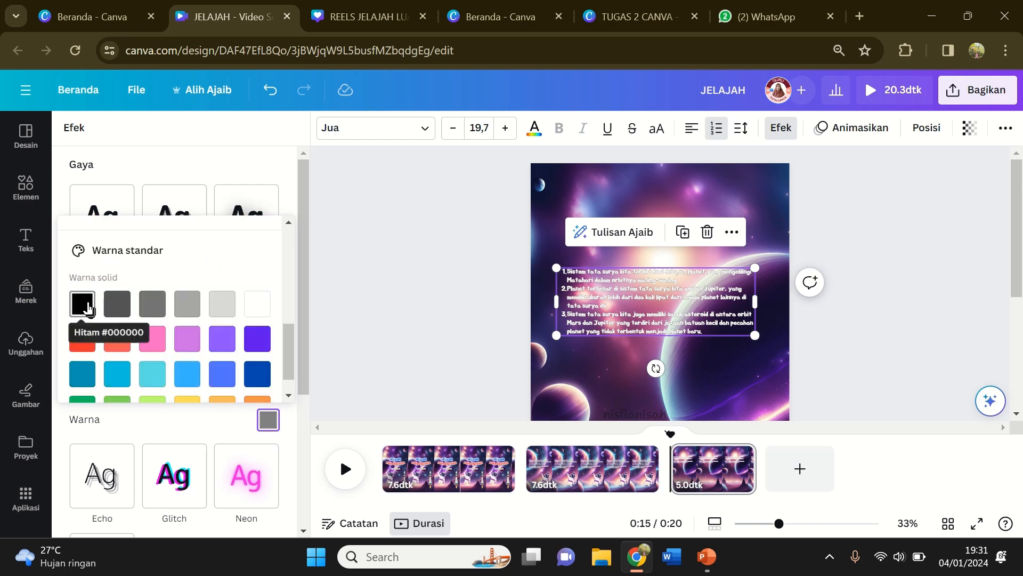
scroll(136, 319, up, 5)
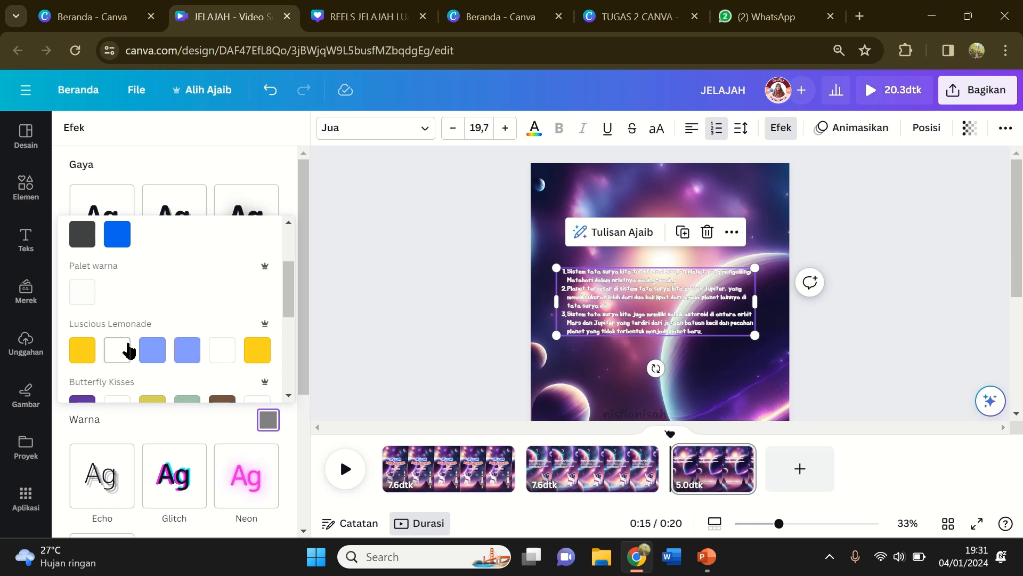
click(128, 349)
click(361, 365)
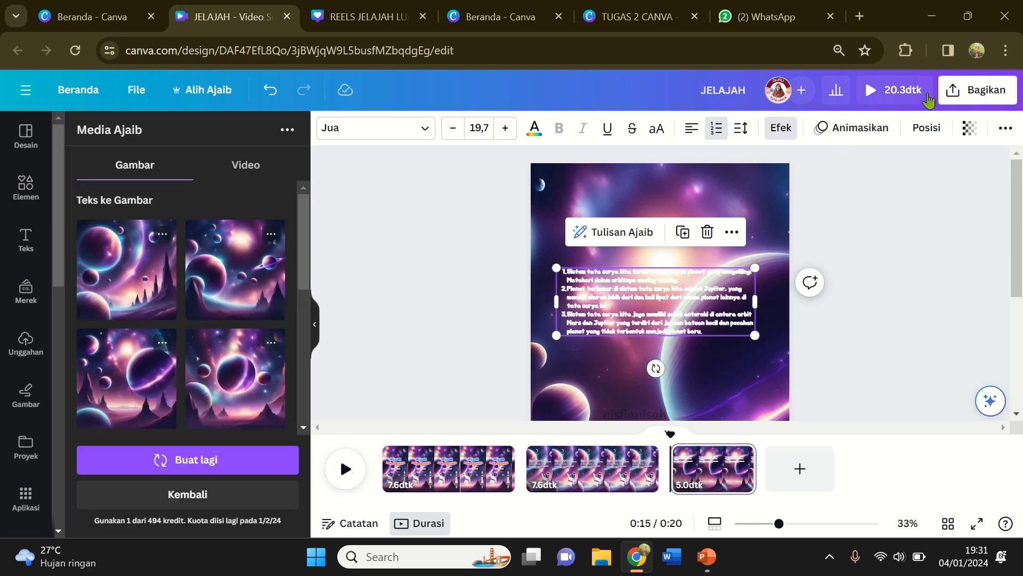
Step: Change the facts list's text colour to black and set its Kerangka outline thickness to 105
click(535, 130)
scroll(105, 416, down, 7)
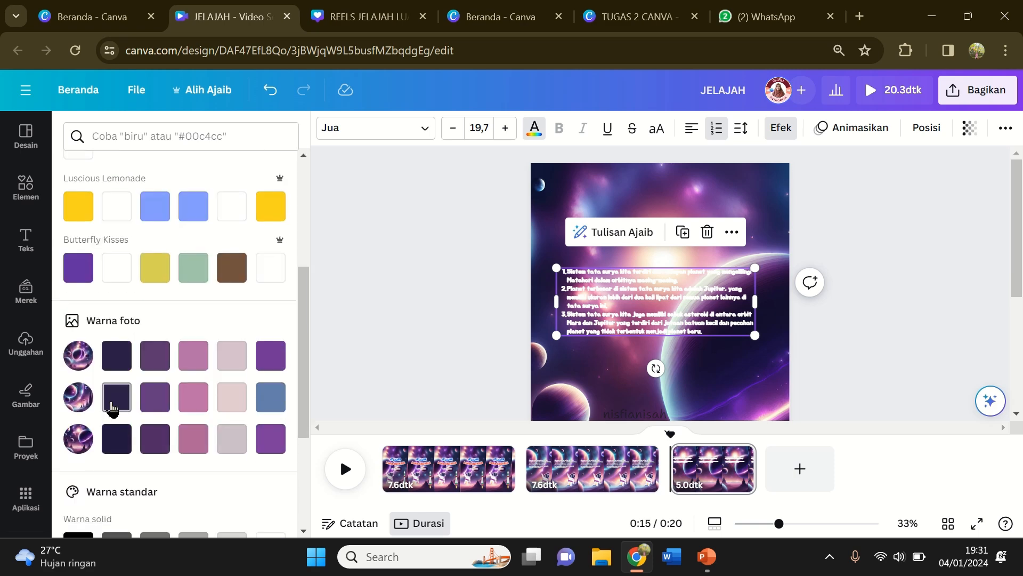
click(80, 391)
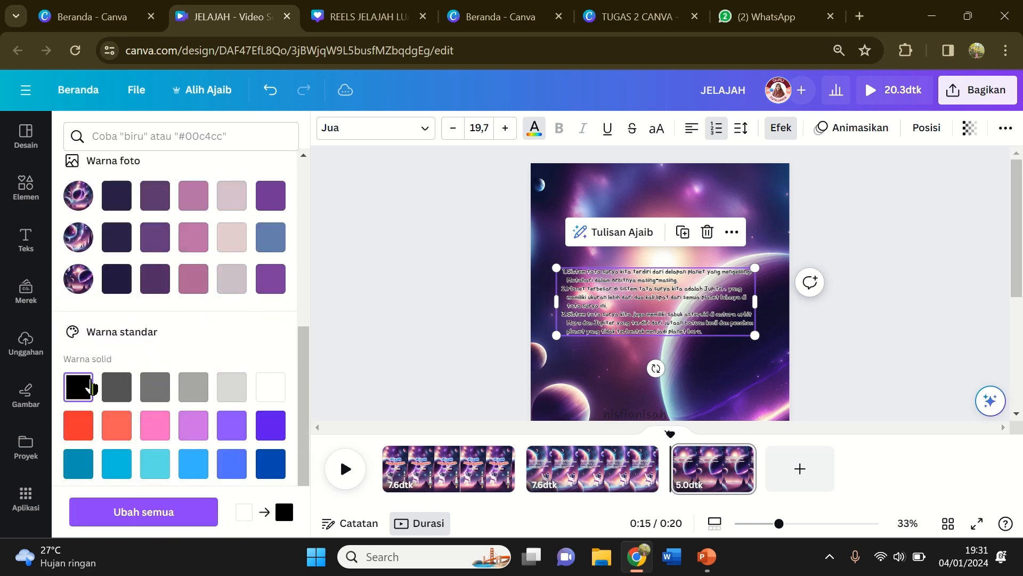
click(782, 128)
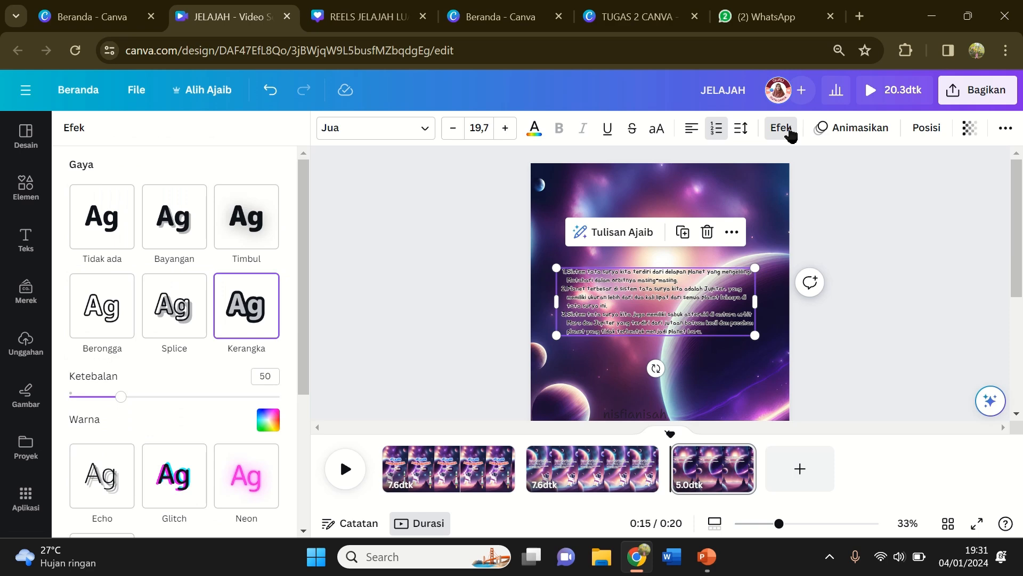
drag(119, 399, 180, 417)
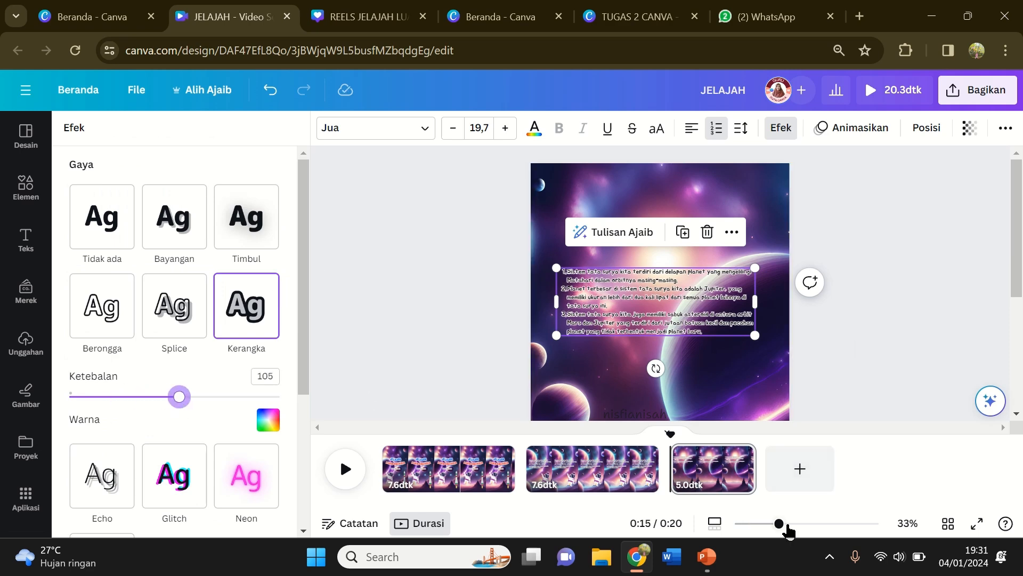
Step: Increase the facts list's font size to 26,7
drag(789, 532, 802, 525)
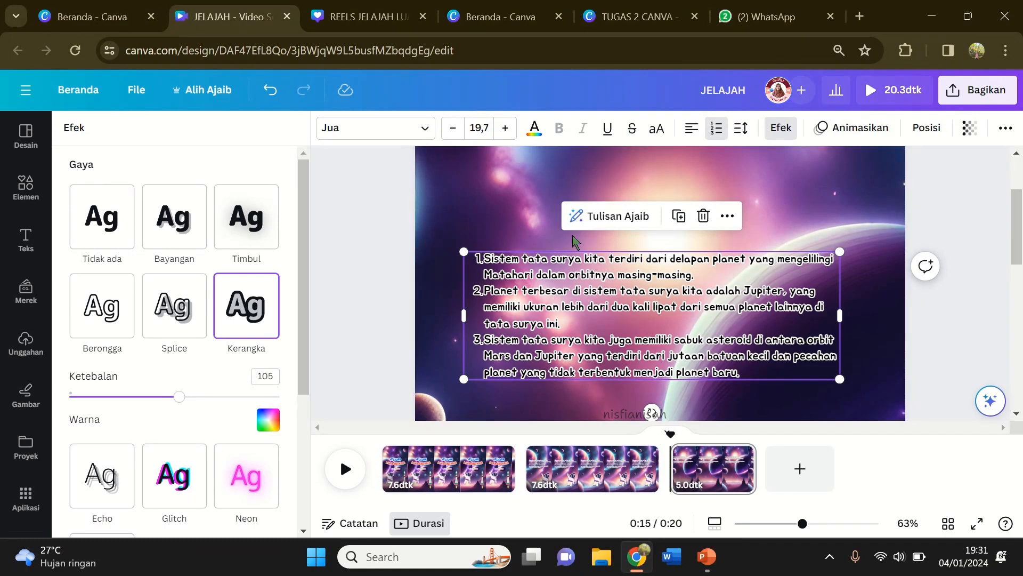
click(507, 131)
click(509, 131)
click(508, 131)
click(508, 131)
click(509, 131)
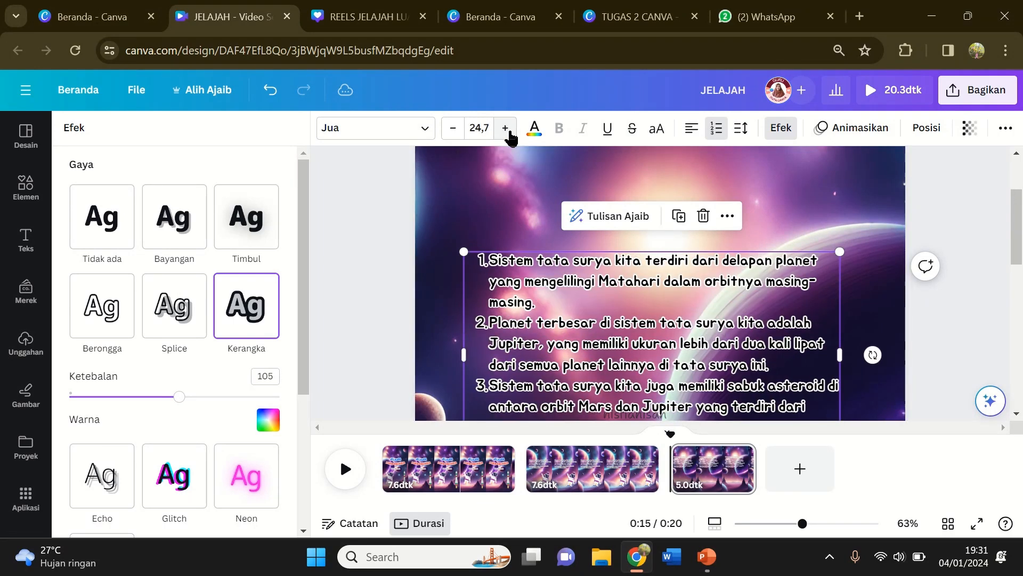
scroll(720, 236, up, 1)
scroll(744, 243, down, 5)
scroll(744, 249, up, 4)
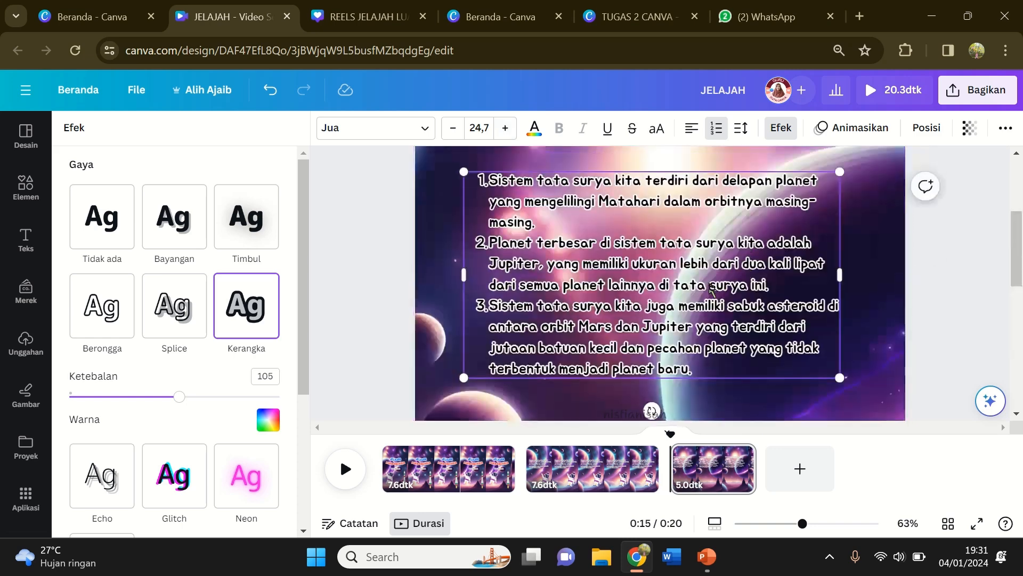
scroll(712, 256, down, 1)
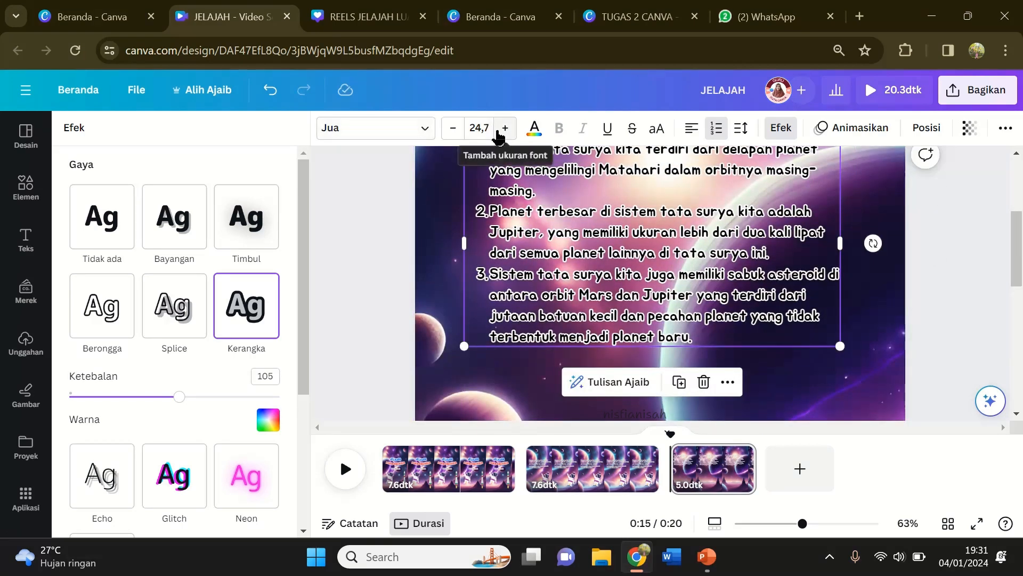
click(501, 132)
click(501, 132)
click(500, 132)
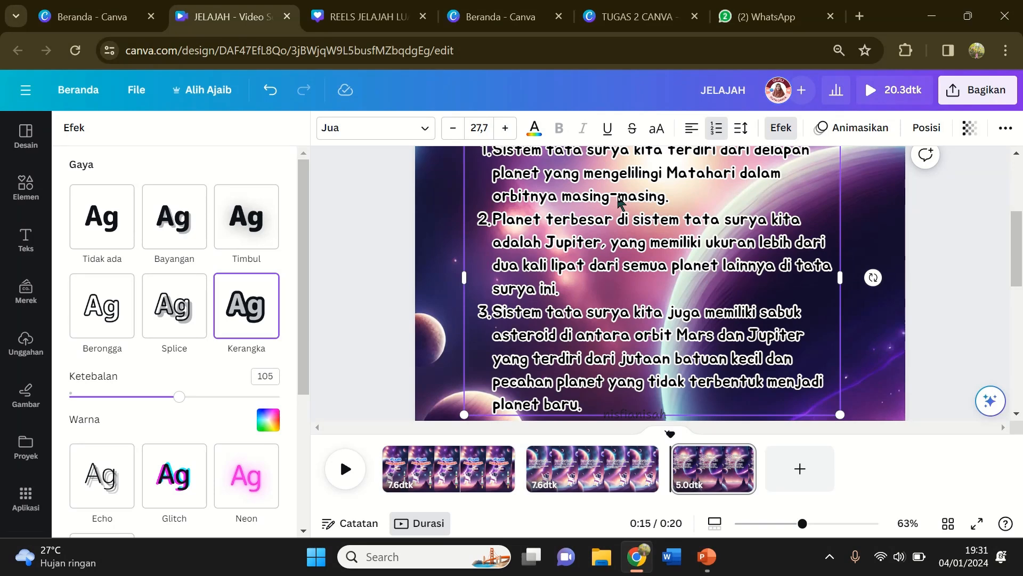
click(452, 128)
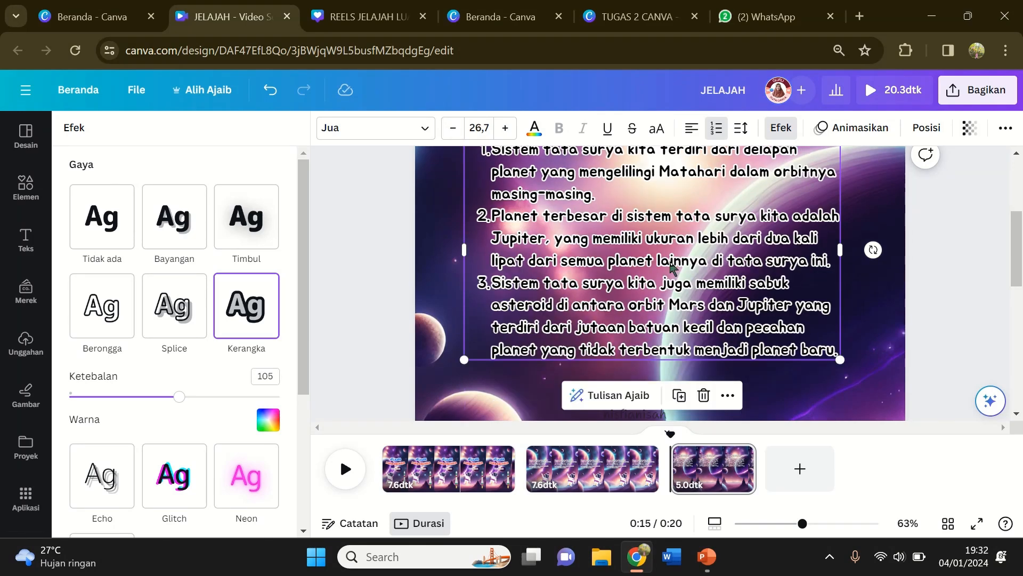
Step: Review the text of the three-item facts list and how it sits on the facts page background
scroll(670, 268, up, 2)
right_click(670, 261)
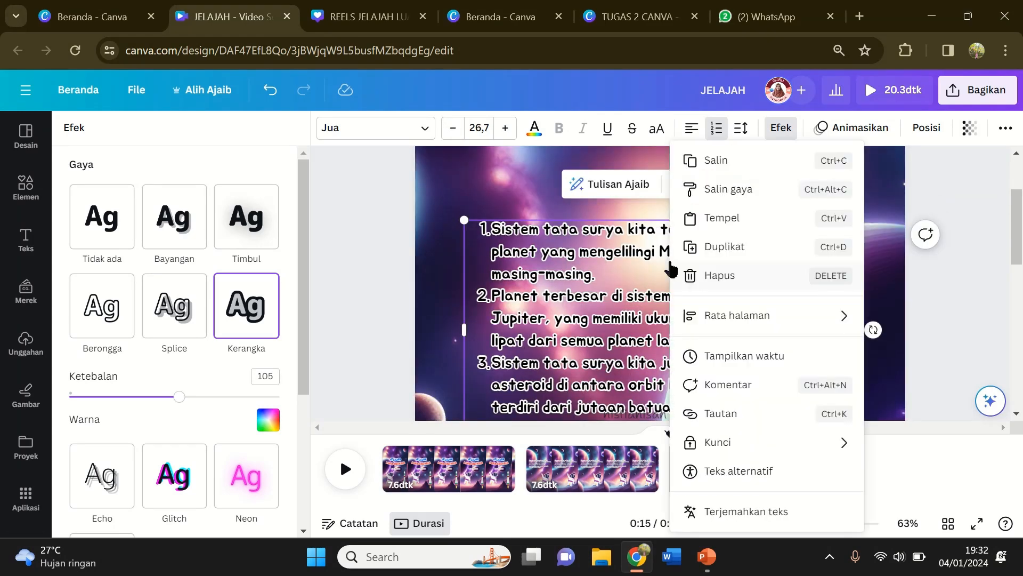
click(597, 258)
double_click(742, 260)
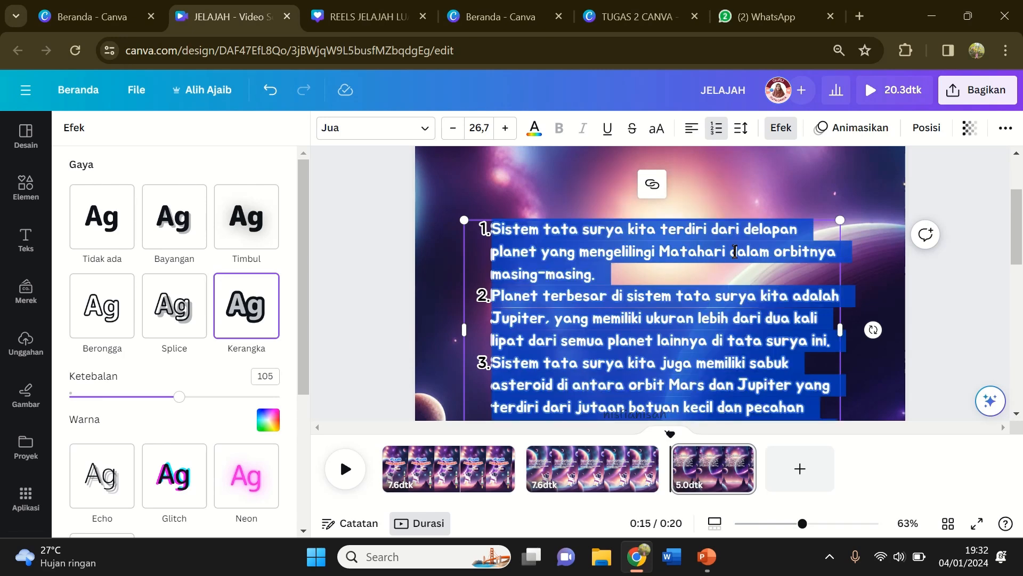
click(728, 251)
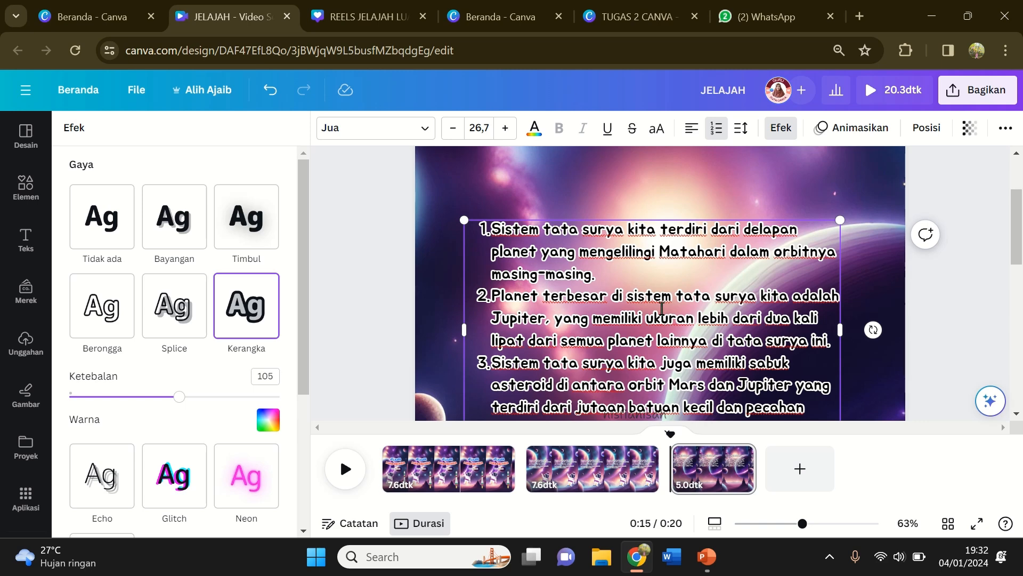
scroll(662, 308, down, 3)
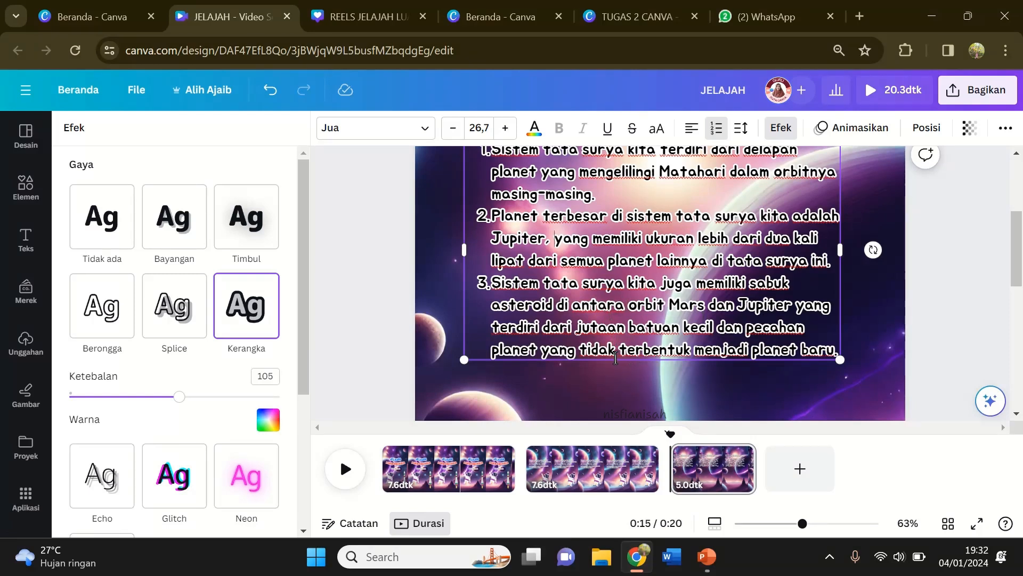
click(871, 297)
scroll(871, 297, up, 5)
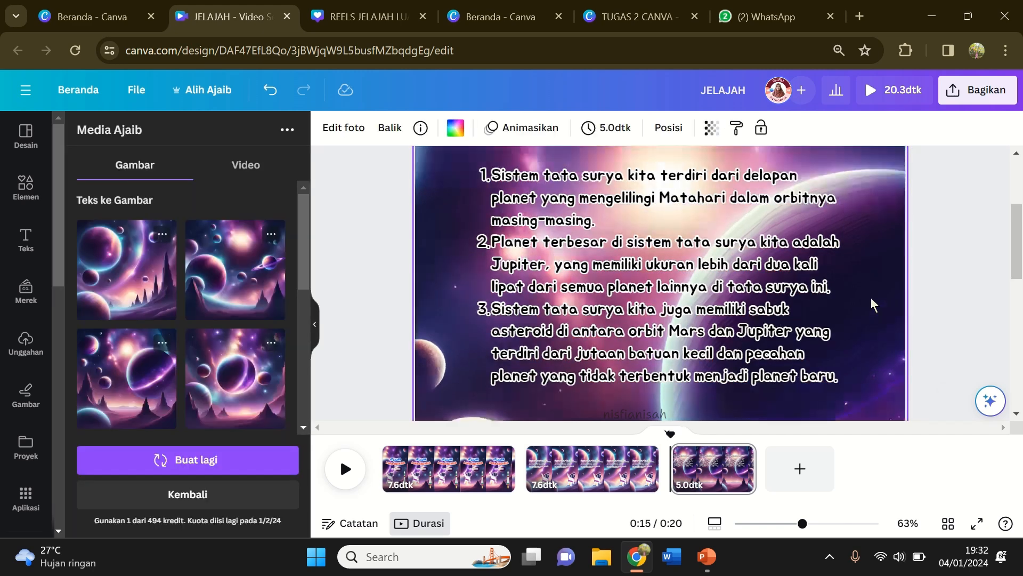
scroll(870, 299, down, 10)
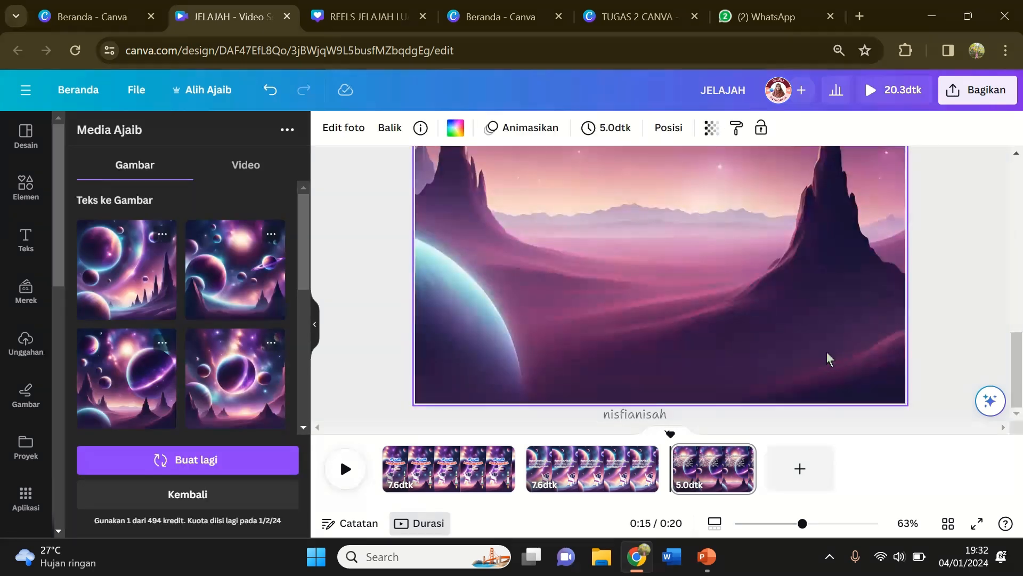
scroll(712, 335, up, 5)
Step: Move the facts list slightly to the right on the facts page
click(715, 336)
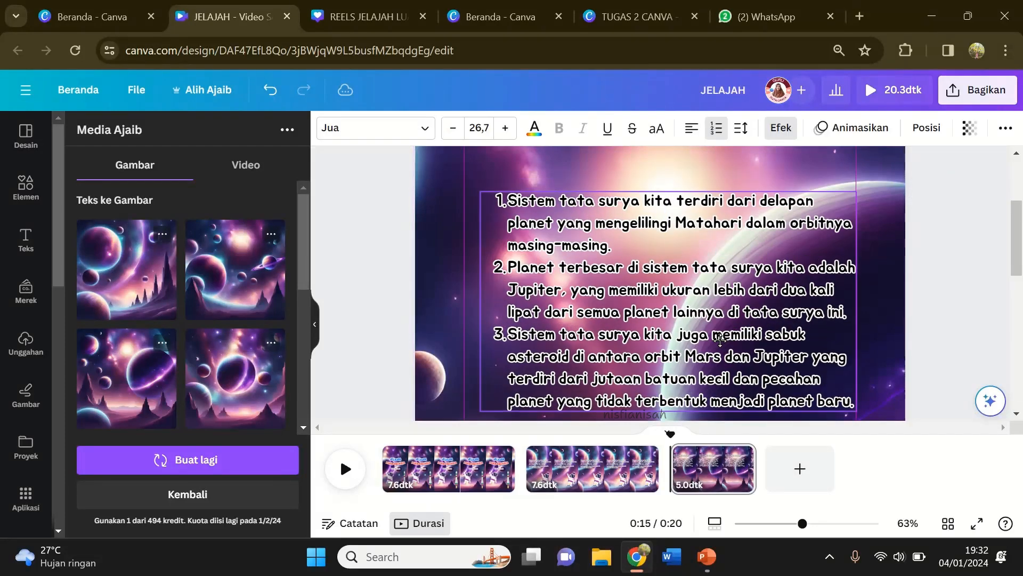
click(967, 267)
scroll(933, 299, down, 5)
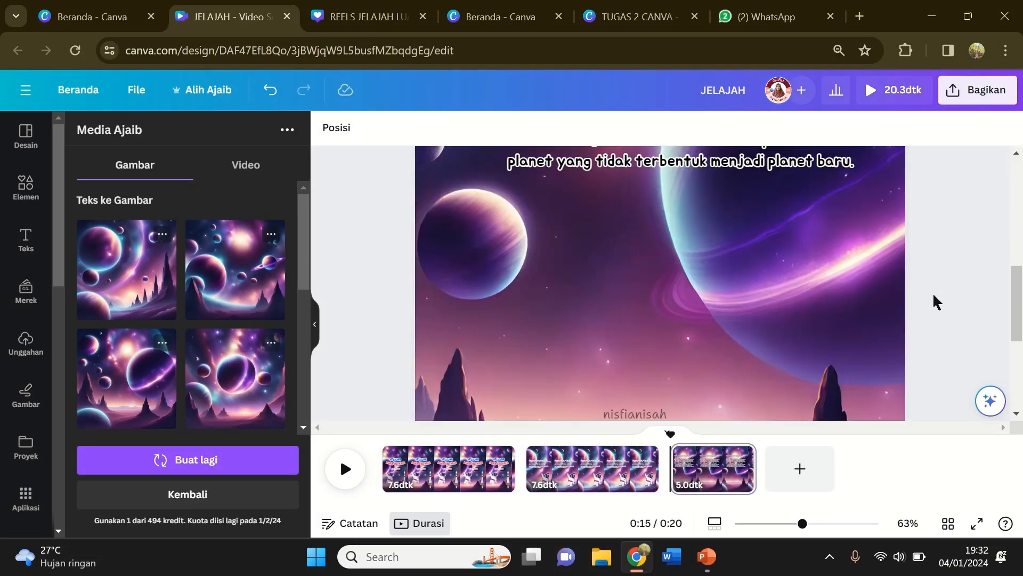
scroll(934, 300, down, 2)
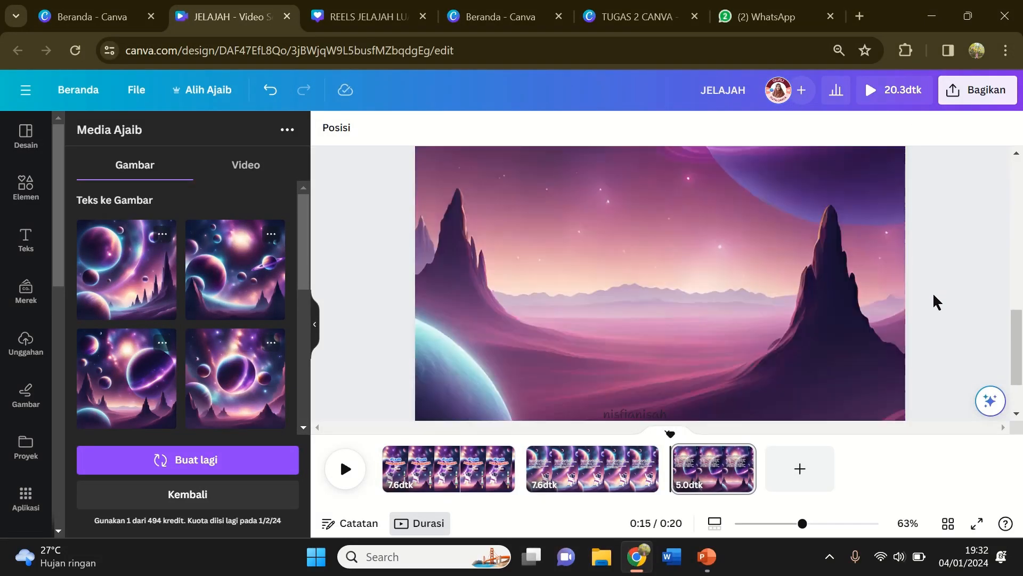
click(718, 566)
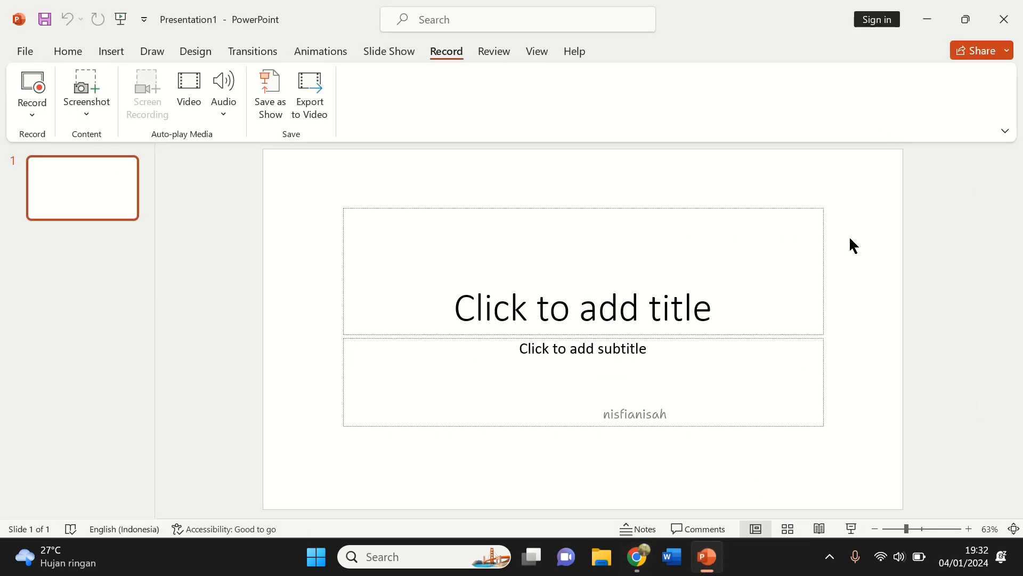
mouse_move(468, 33)
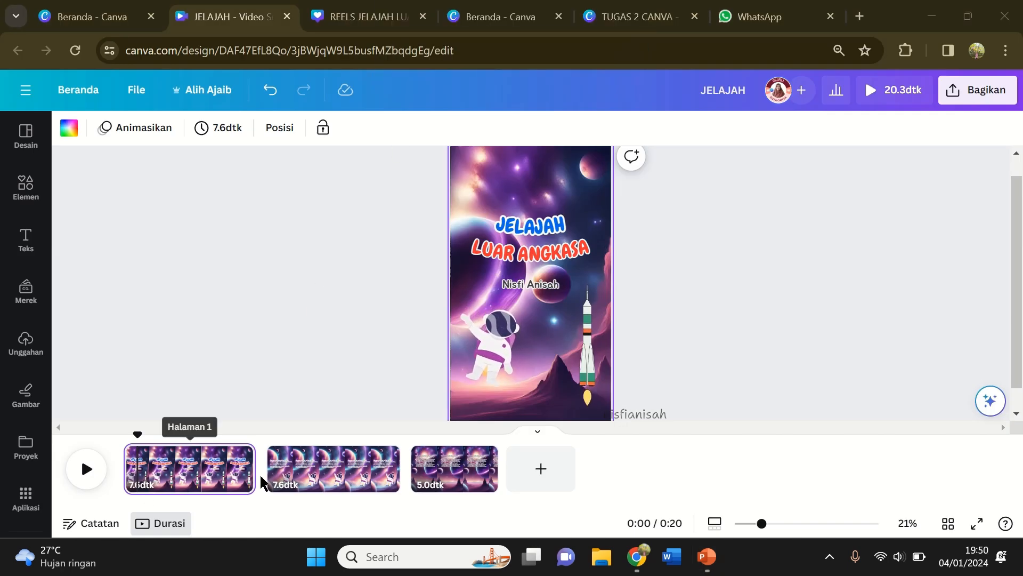
Step: Shorten the title page's duration to 7.3 seconds and extend the facts page to 9.4 seconds
mouse_move(255, 471)
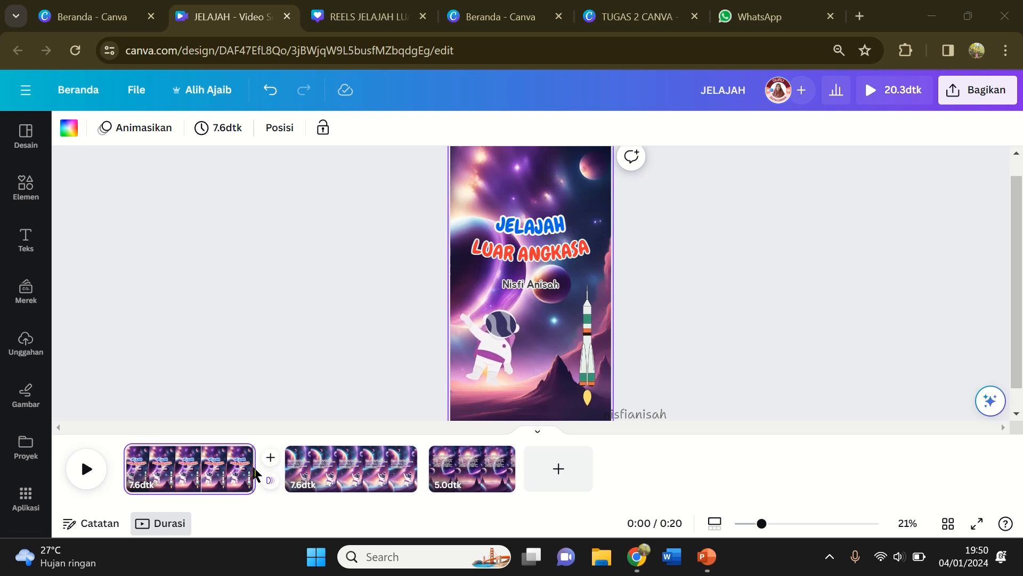
mouse_move(255, 472)
mouse_down()
mouse_move(157, 469)
mouse_move(249, 476)
mouse_up()
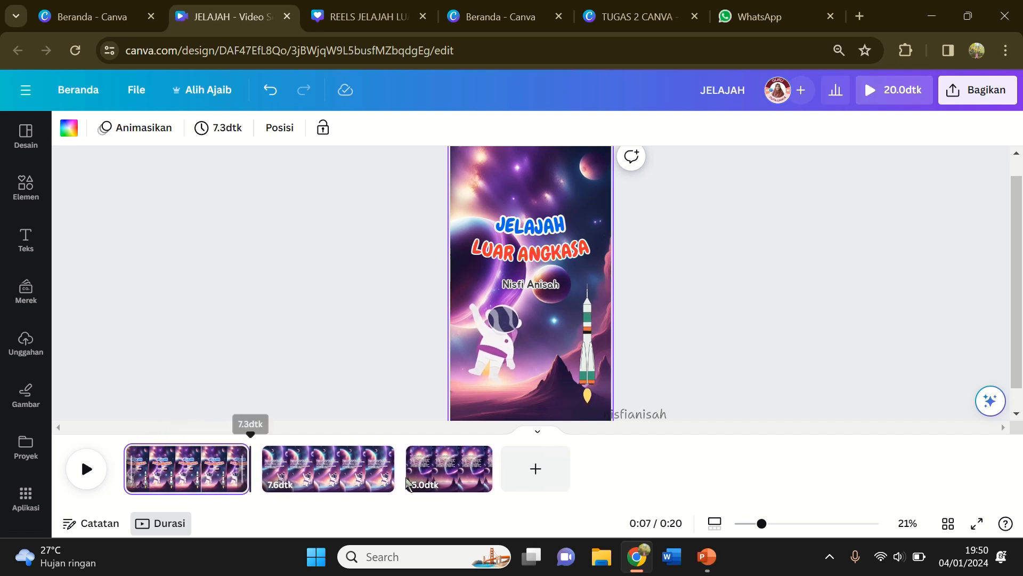
click(465, 467)
drag(491, 466, 567, 468)
Step: Centre the facts list across the facts page and copy the waving astronaut from the second page onto it
drag(534, 231, 532, 243)
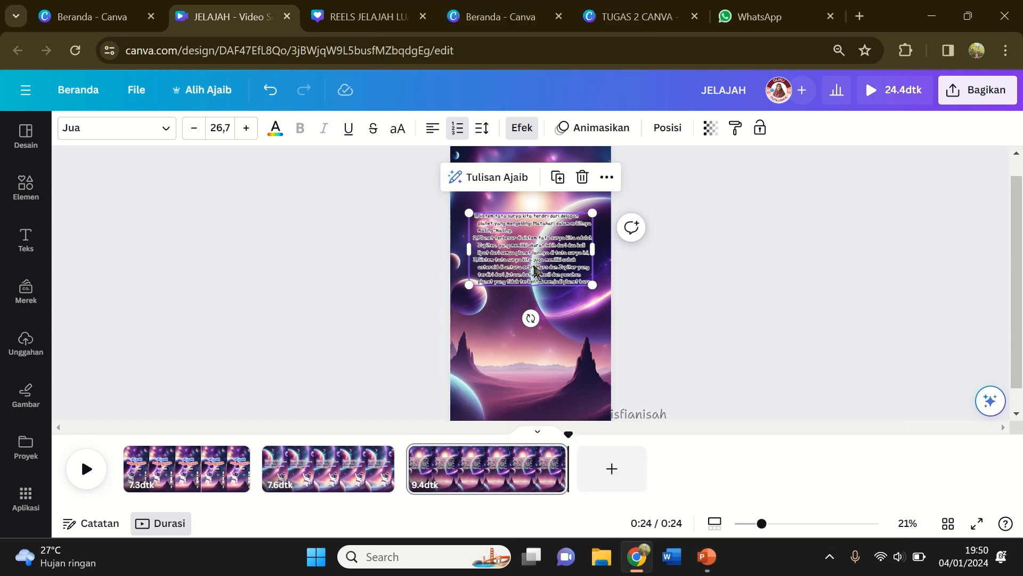
click(312, 469)
click(557, 363)
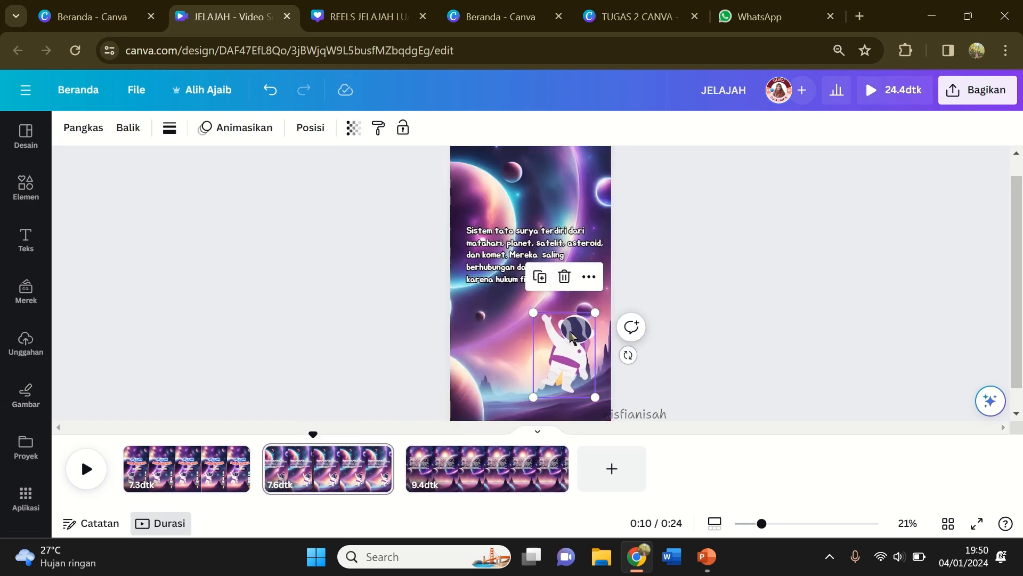
click(560, 458)
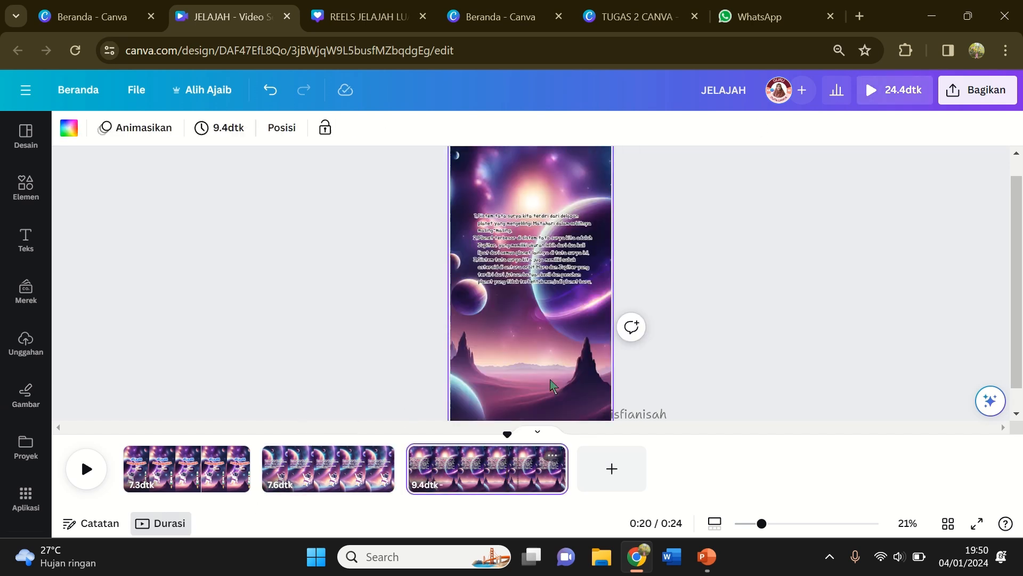
click(557, 330)
Step: Browse the astronaut graphics, then search the graphic elements for "solar system"
click(27, 191)
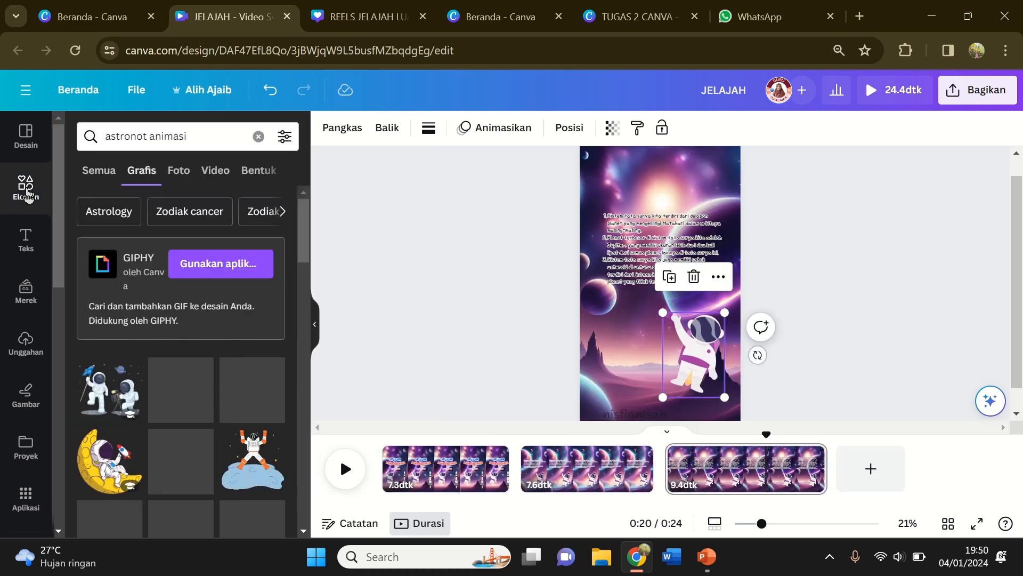
scroll(175, 434, down, 5)
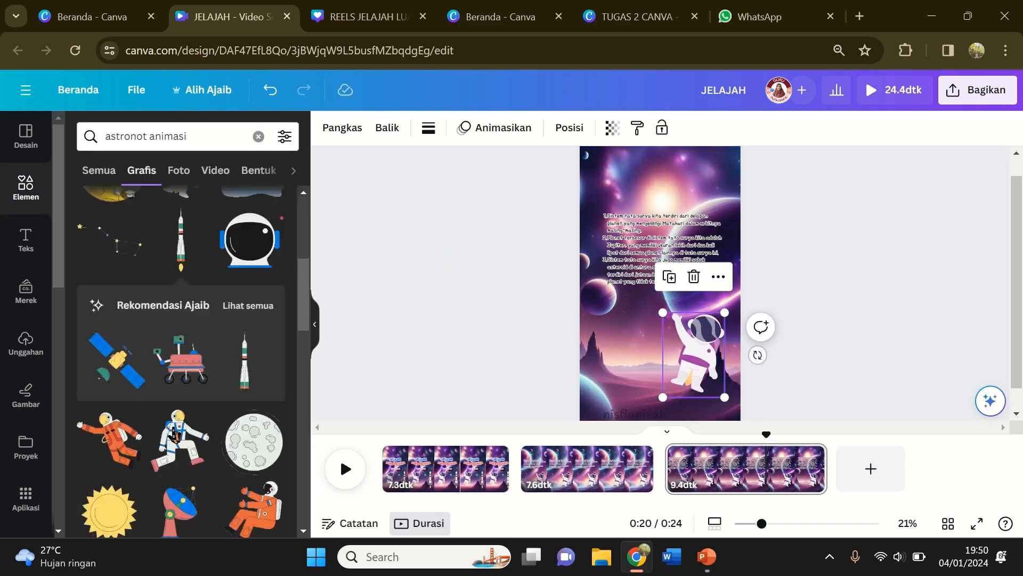
scroll(175, 434, down, 4)
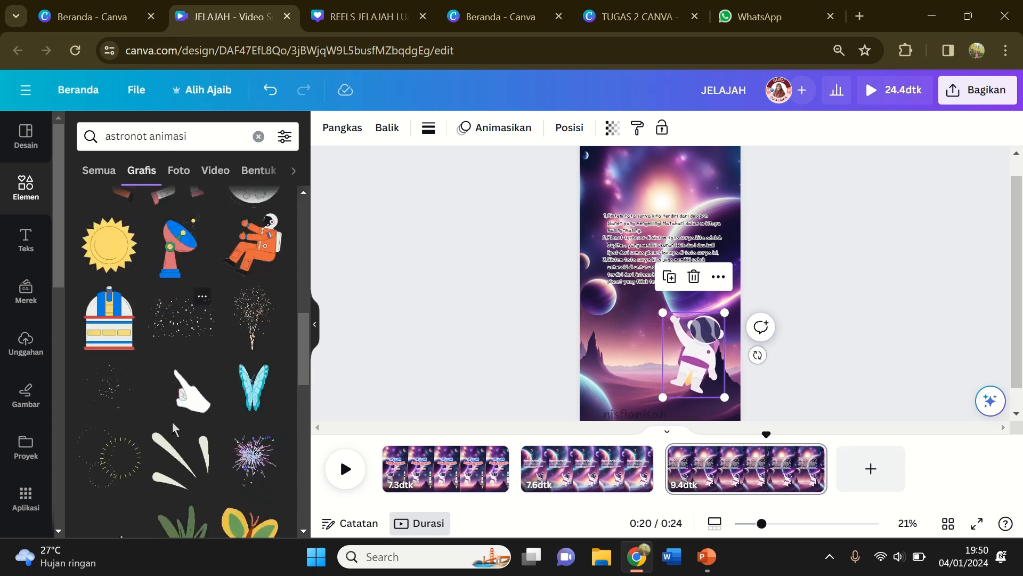
scroll(172, 421, down, 5)
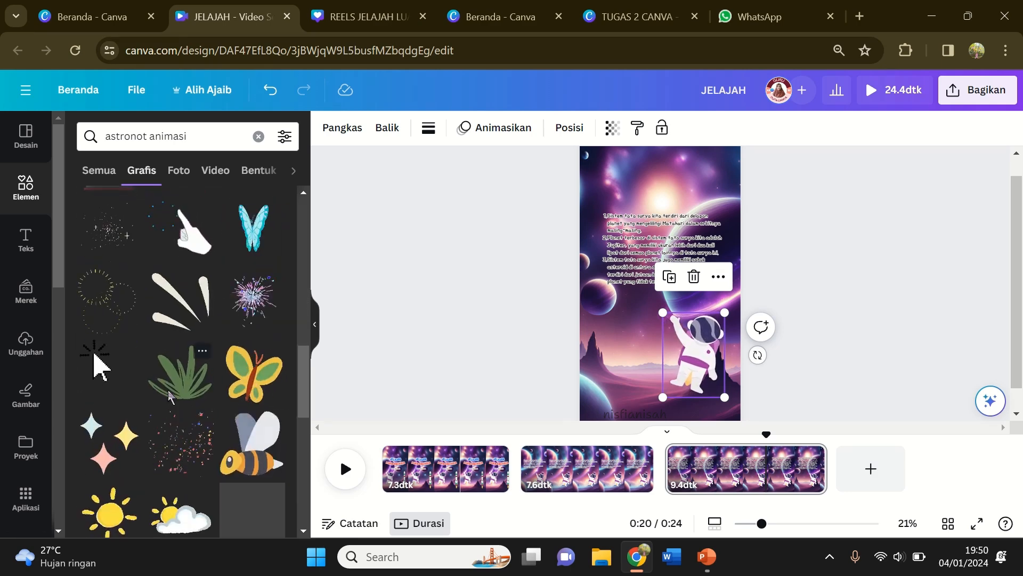
click(117, 137)
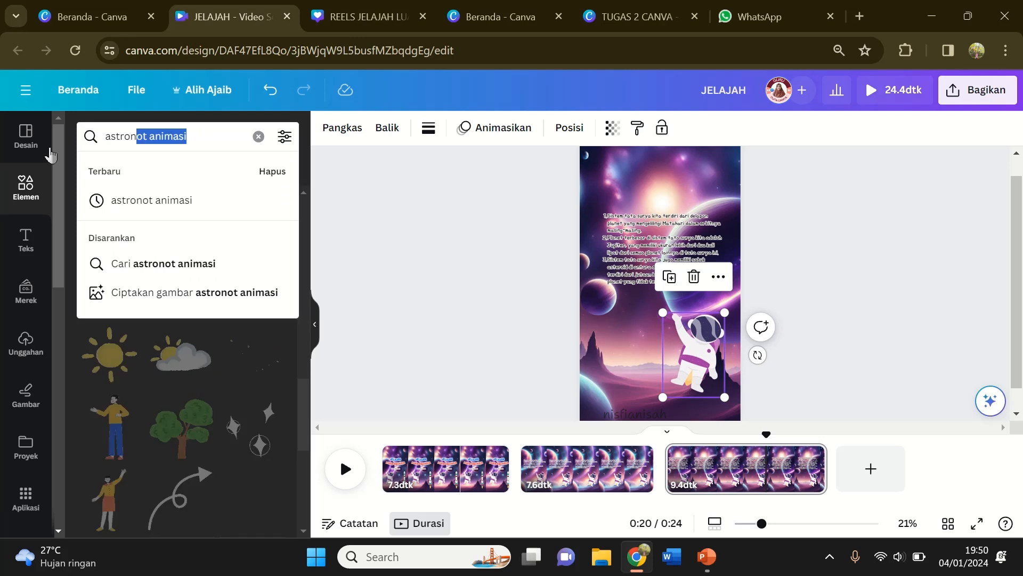
text(SOLAR)
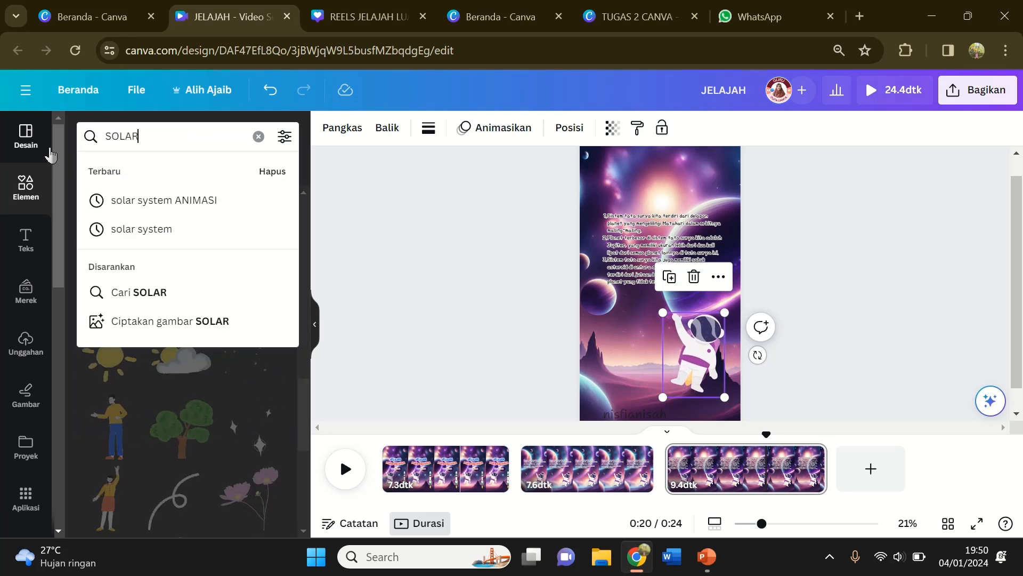
click(150, 228)
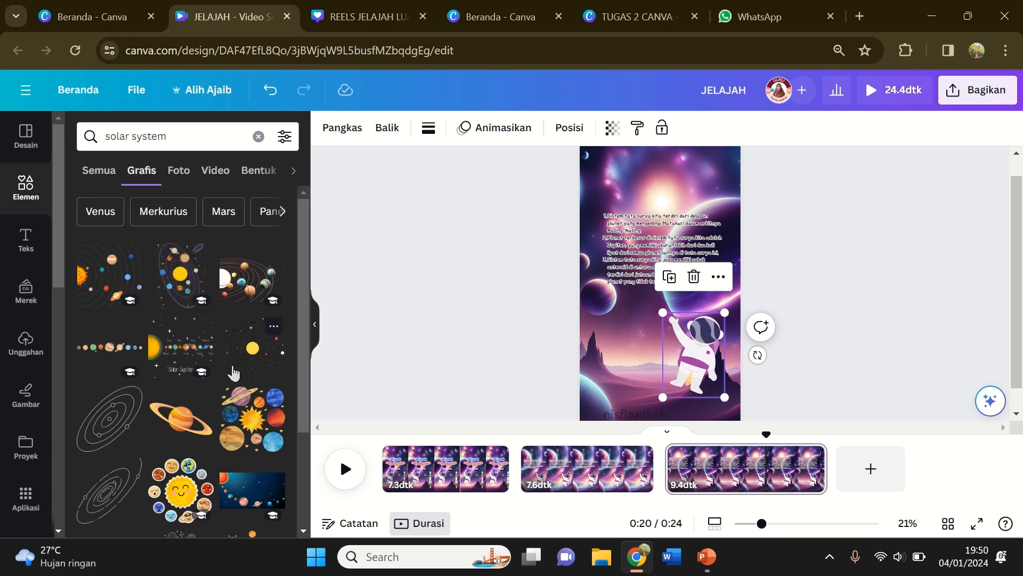
Step: Add the blue ringed planet graphic to the facts page and place it above the start of the facts list
scroll(233, 373, down, 5)
scroll(232, 367, down, 10)
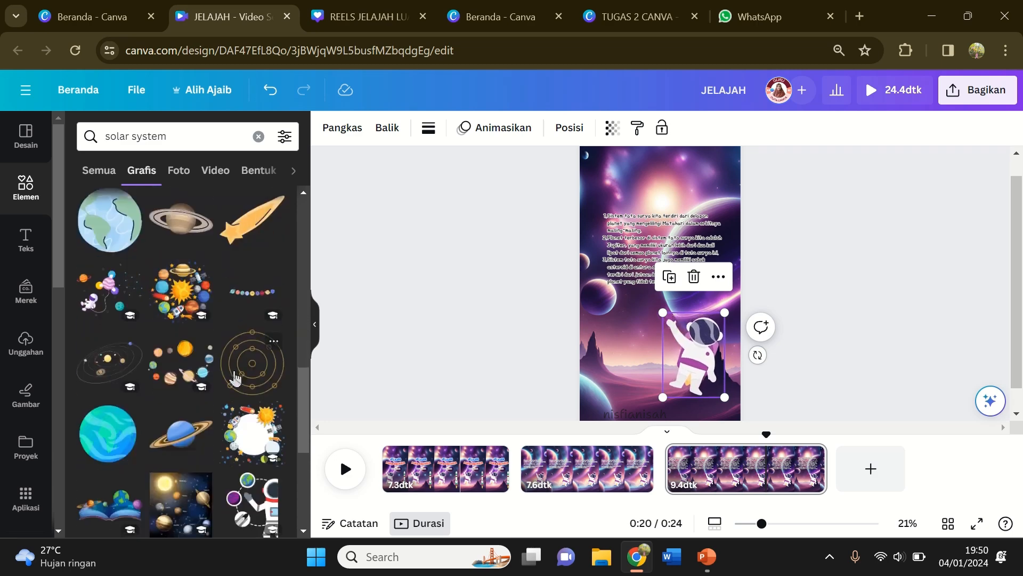
click(189, 443)
drag(662, 305, 635, 198)
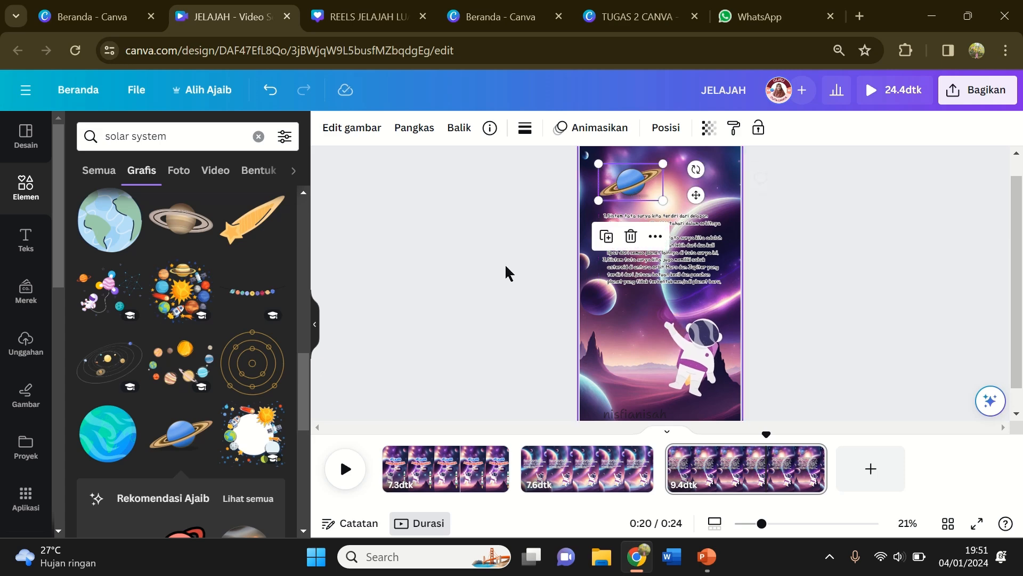
scroll(228, 413, down, 8)
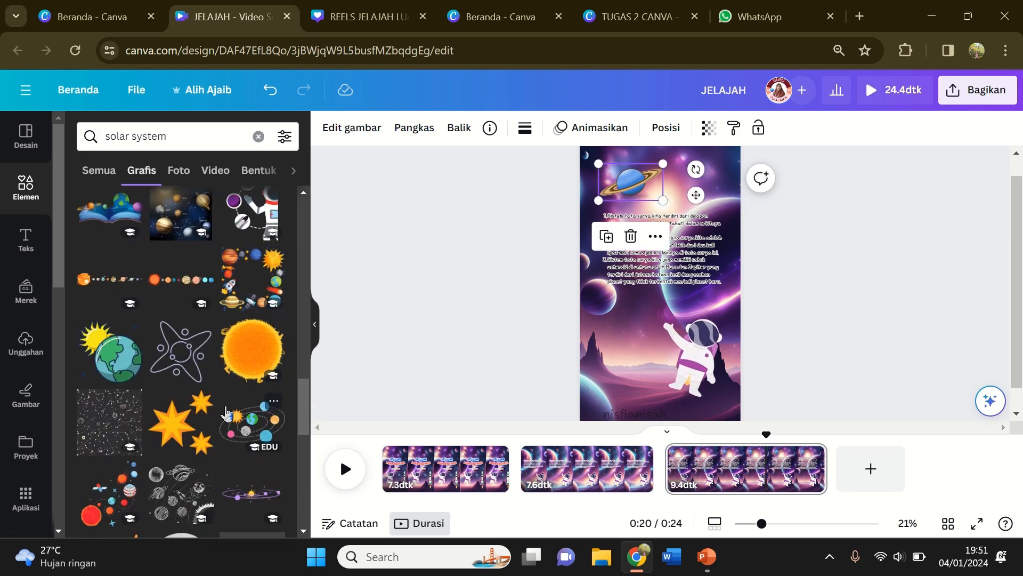
Step: Extend the facts page's duration to 10.4 seconds and the solar system explanation page's duration to 8.0 seconds
click(637, 467)
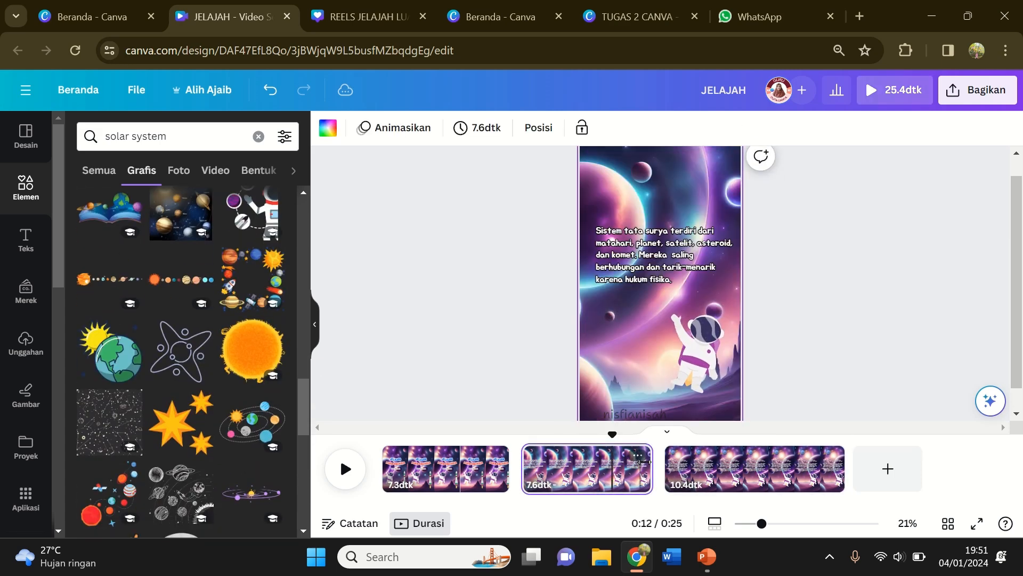
drag(651, 462, 675, 462)
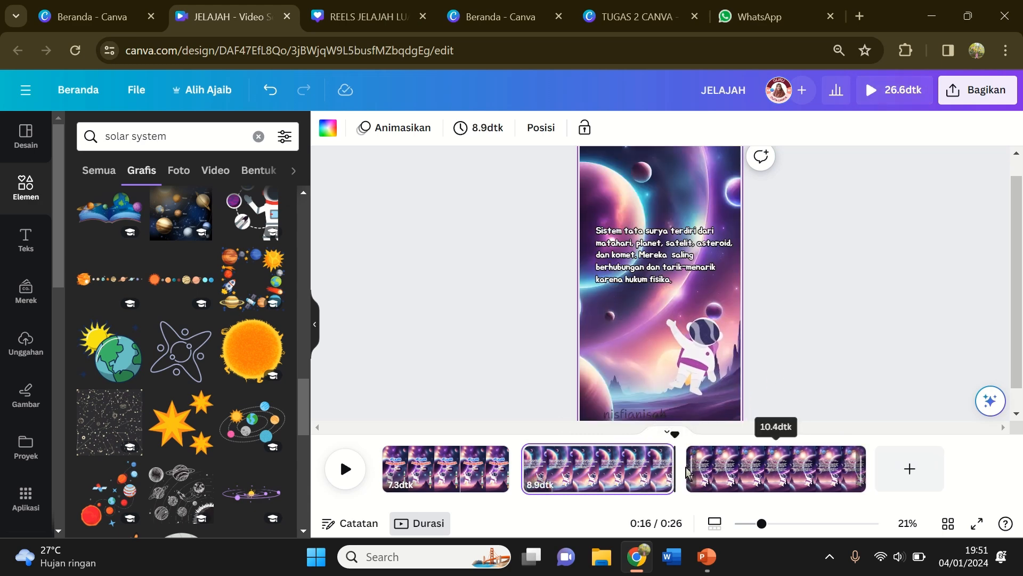
drag(665, 466, 660, 466)
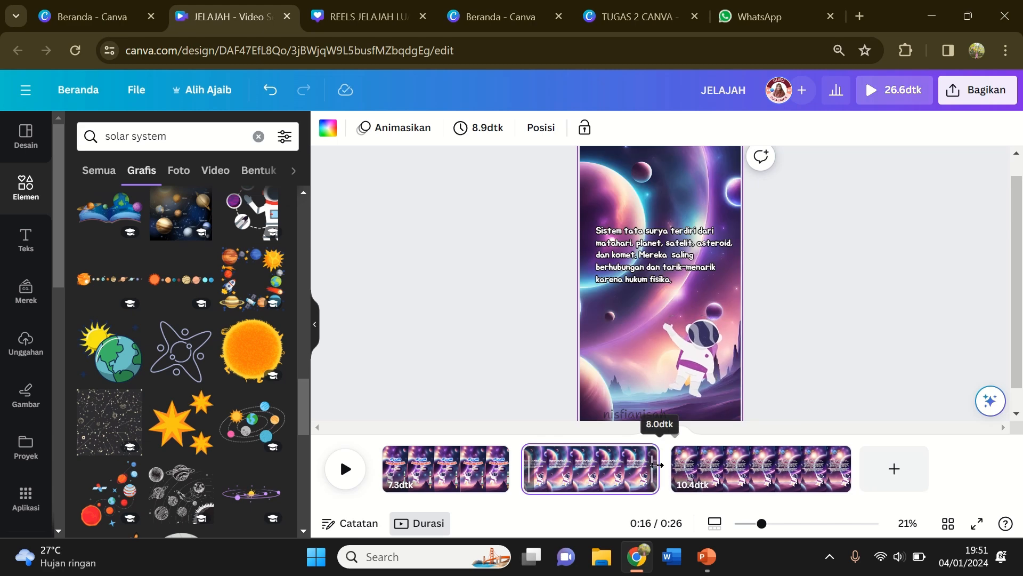
Step: Apply Animasi Ajaib in the recommended Ceria style to the whole design, starting from the title page
click(447, 485)
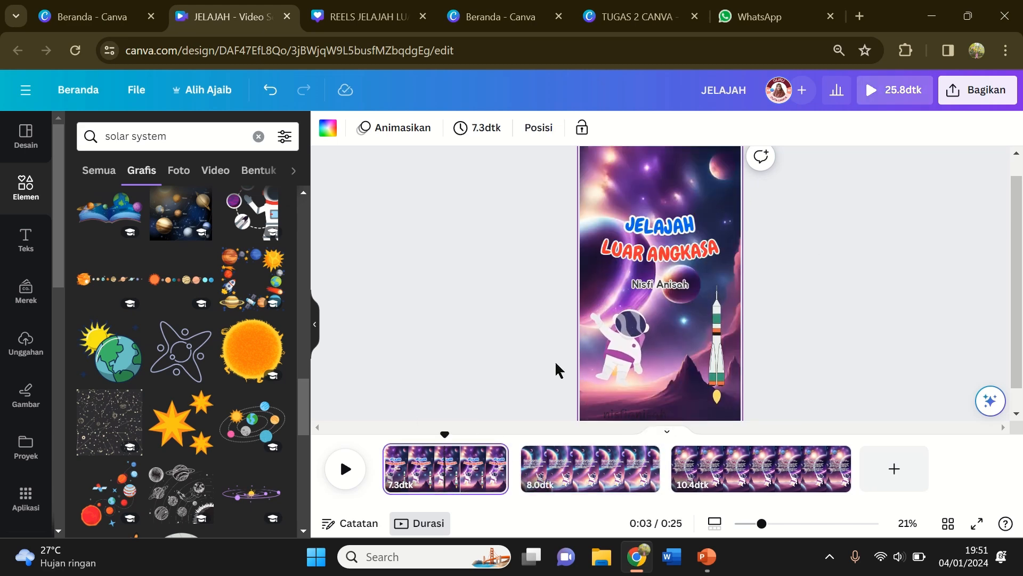
click(315, 330)
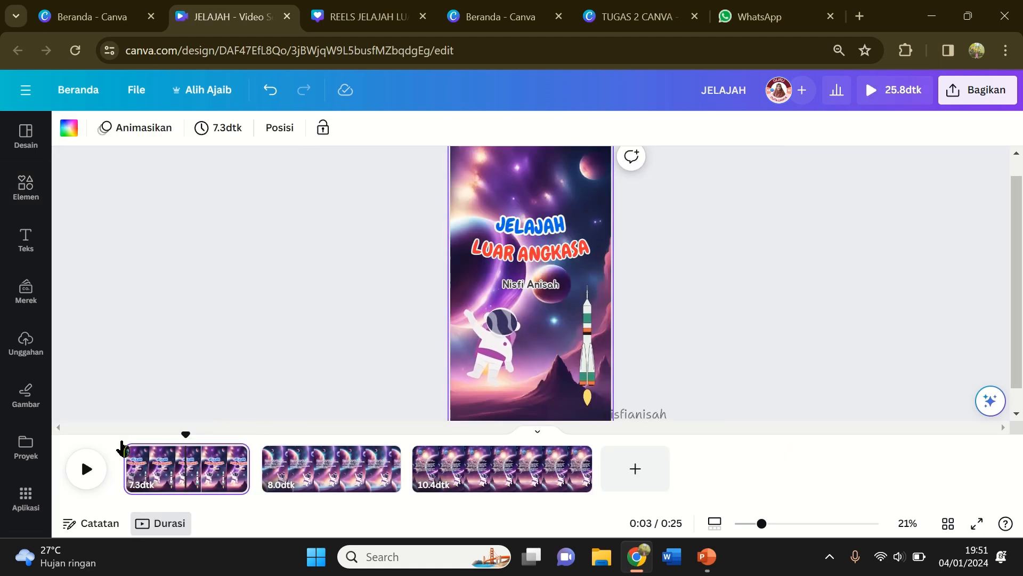
click(138, 128)
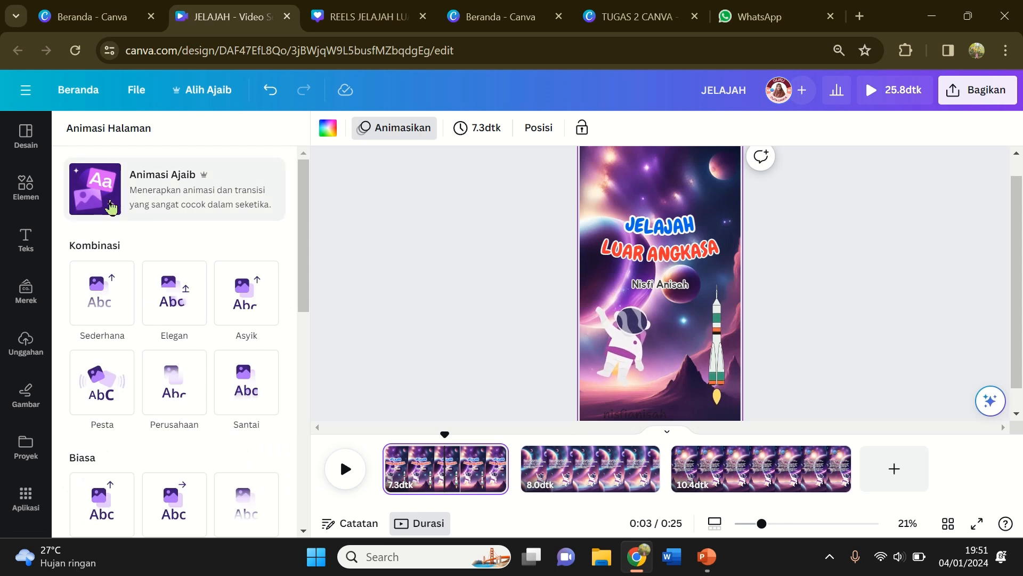
click(145, 193)
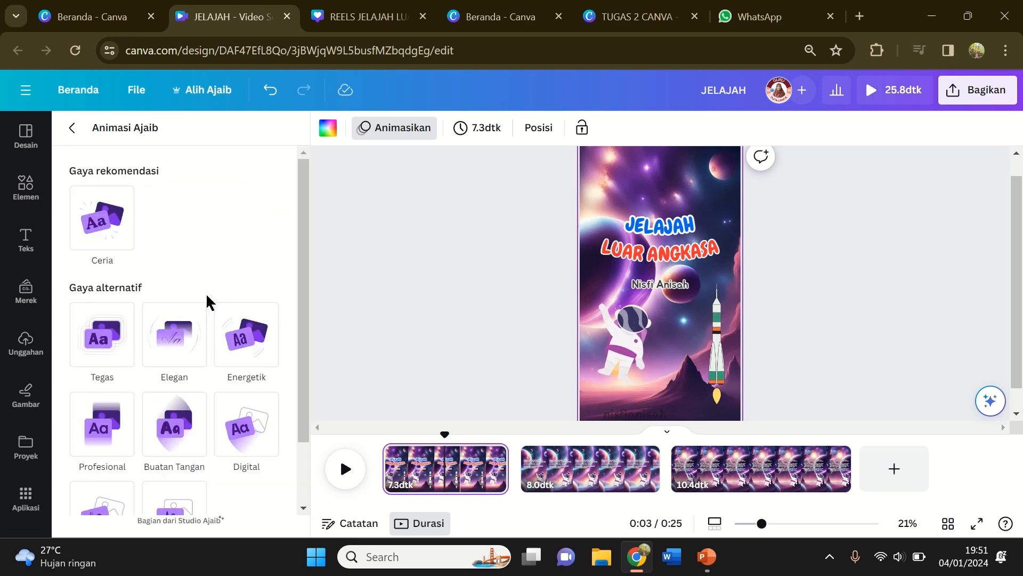
click(86, 214)
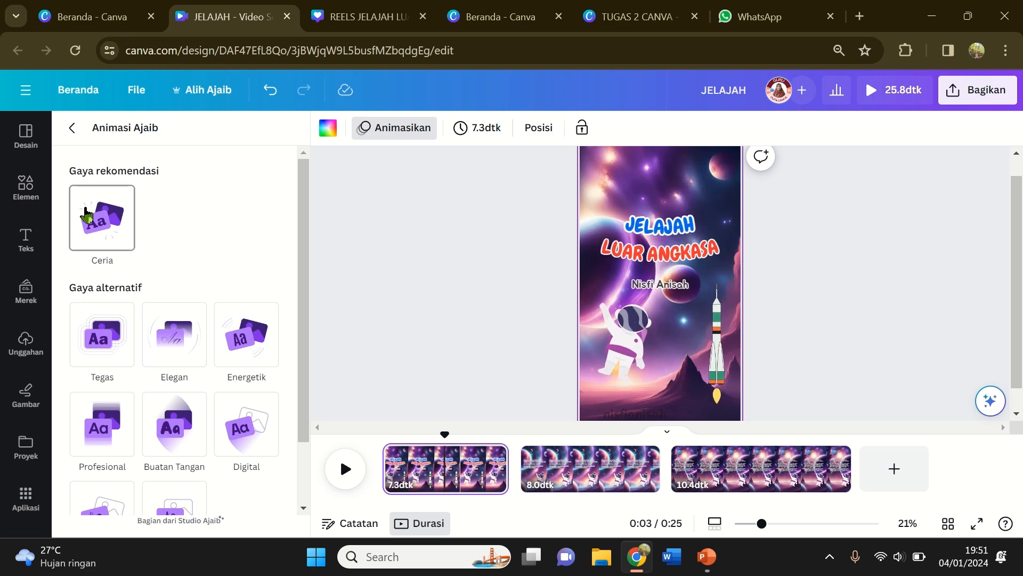
click(86, 215)
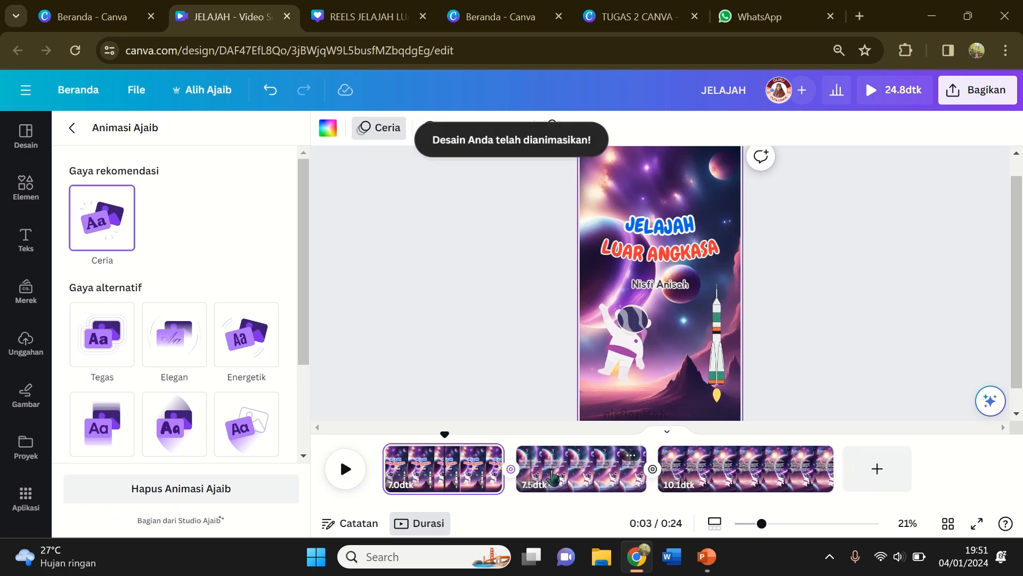
Step: Check the transition settings between the title and explanation pages, and play a preview of the animated video
click(512, 469)
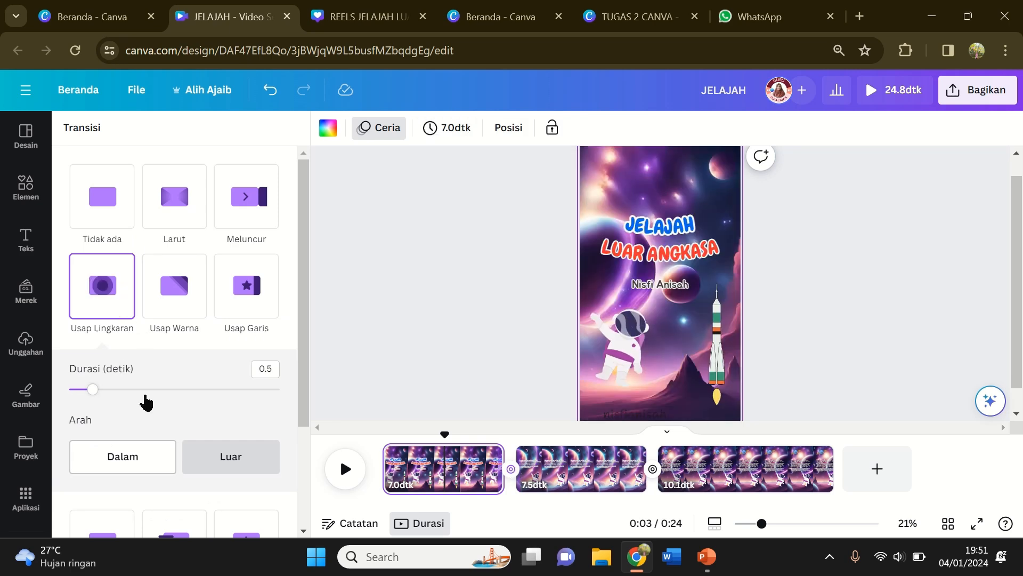
click(505, 251)
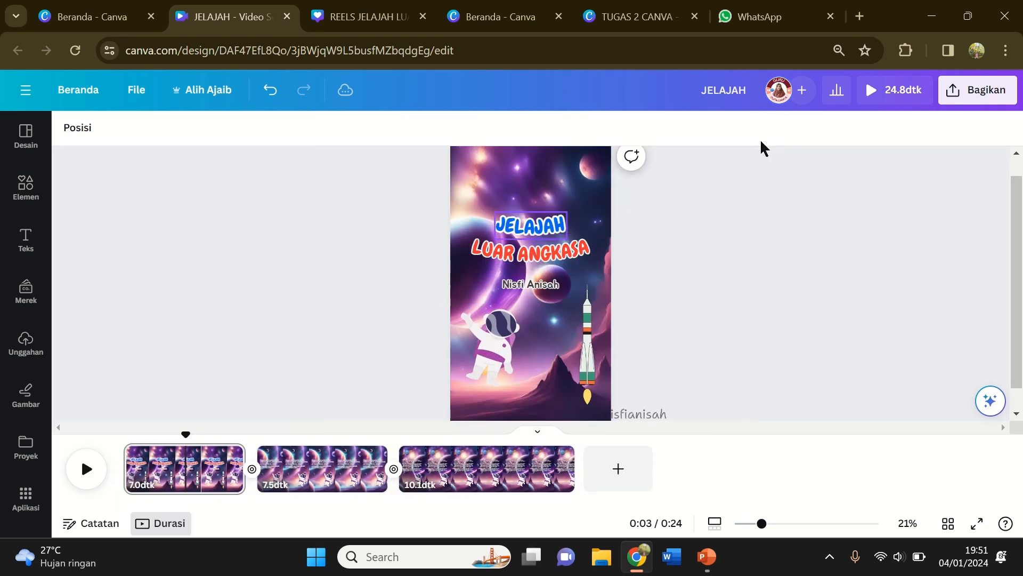
click(901, 103)
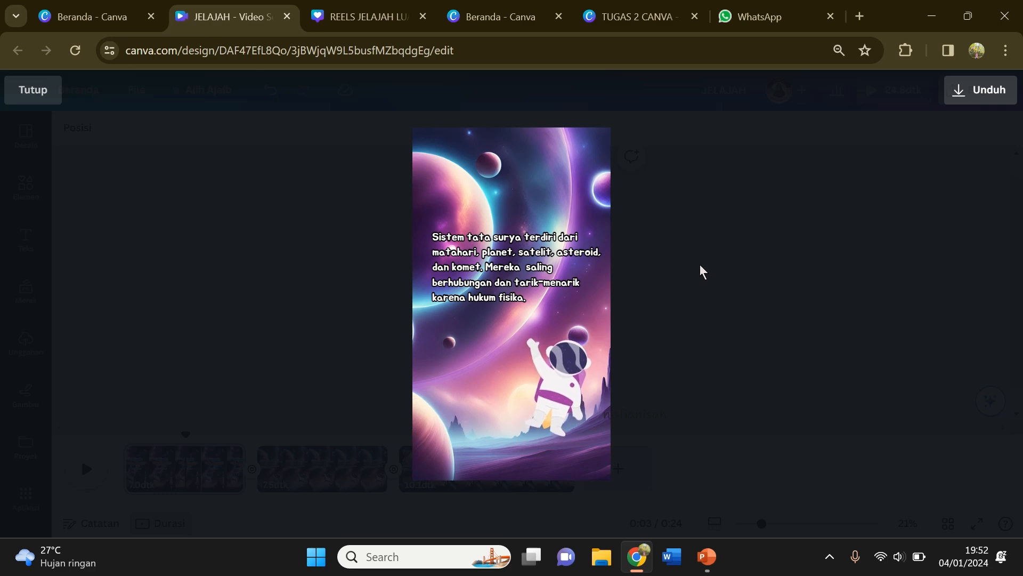
key(Escape)
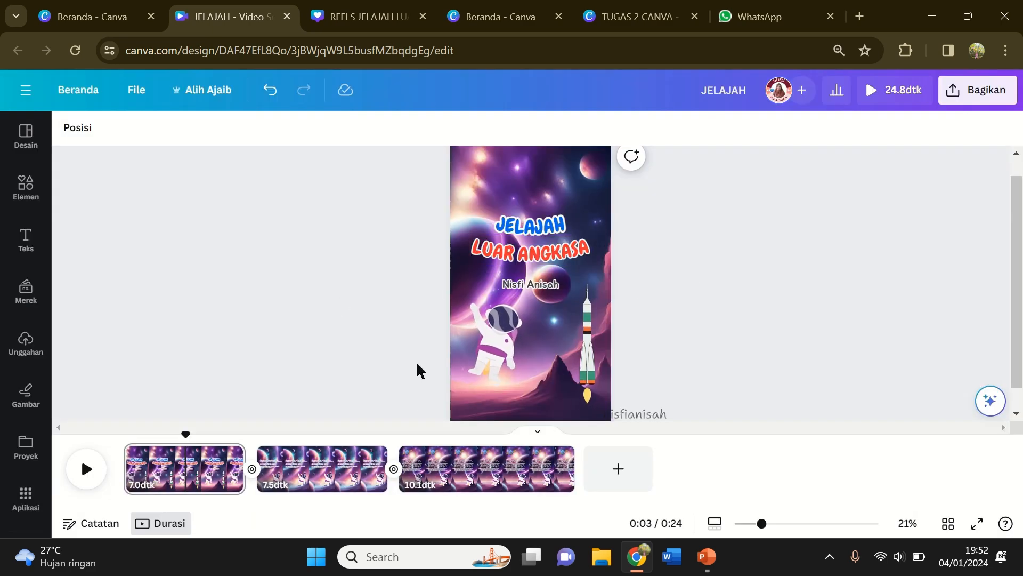
Step: Try a custom motion path looping around the title for the title page's astronaut, in the Mulus style, and delete the path
click(482, 341)
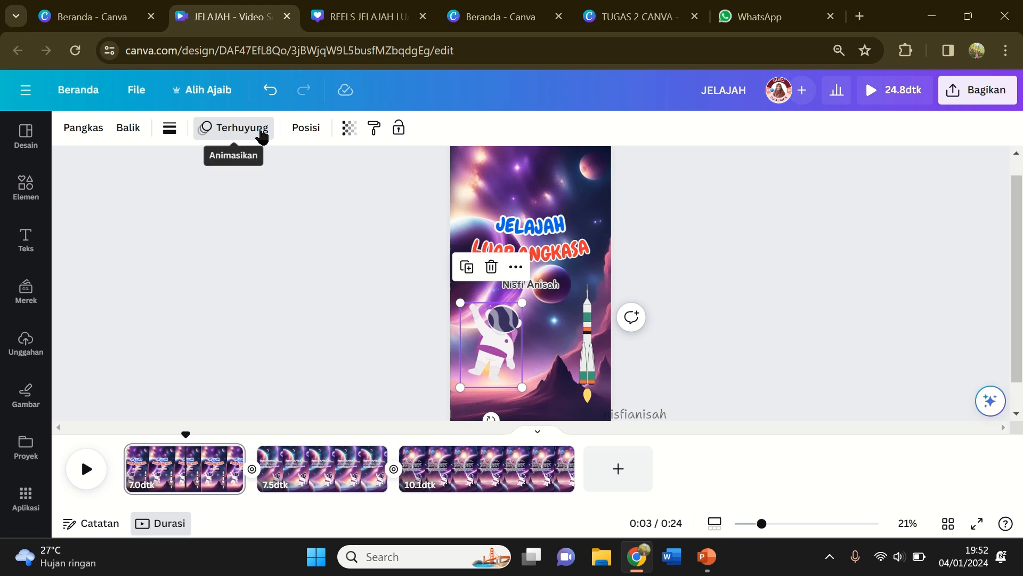
click(261, 132)
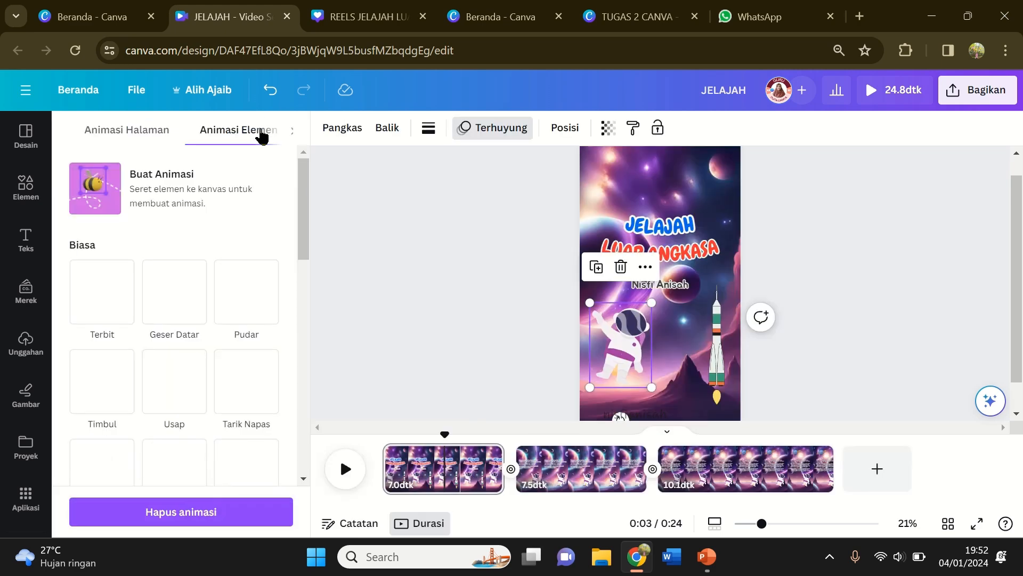
click(189, 197)
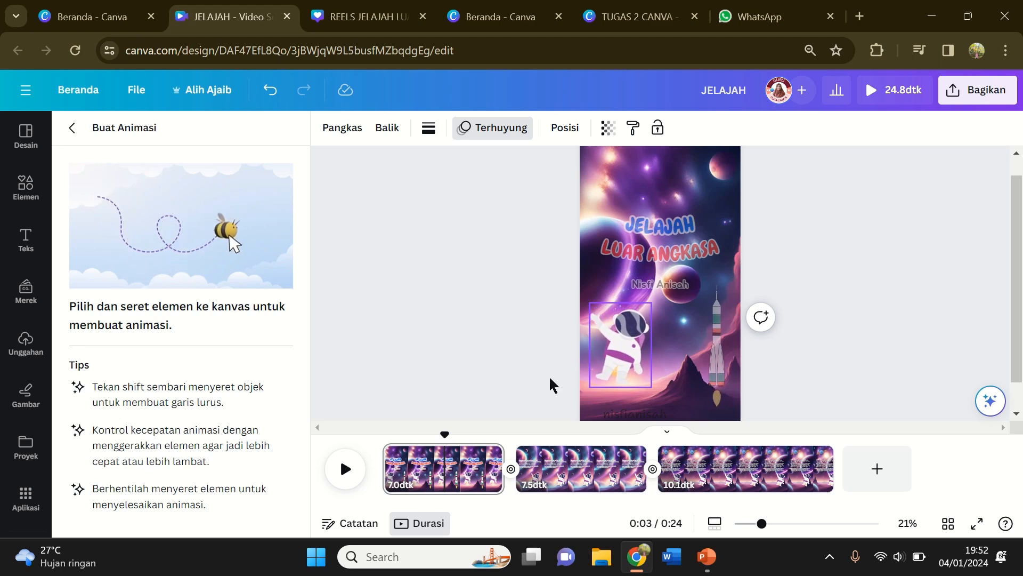
mouse_move(621, 332)
mouse_down()
mouse_move(609, 285)
mouse_move(621, 257)
mouse_move(595, 182)
mouse_move(644, 148)
mouse_move(685, 155)
mouse_move(723, 185)
mouse_move(725, 229)
mouse_move(700, 280)
mouse_move(697, 336)
mouse_move(671, 367)
mouse_move(652, 345)
mouse_up()
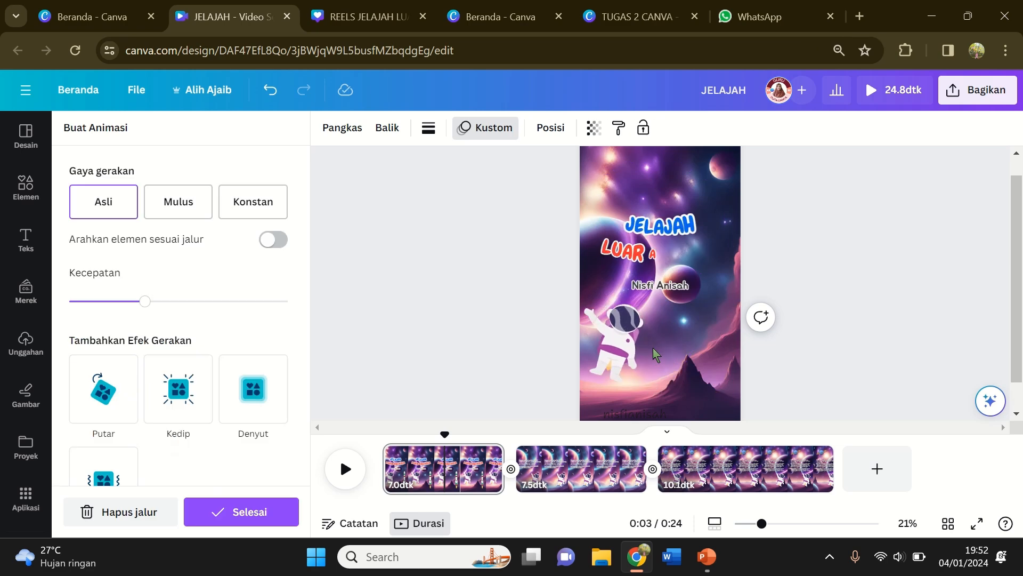
click(190, 211)
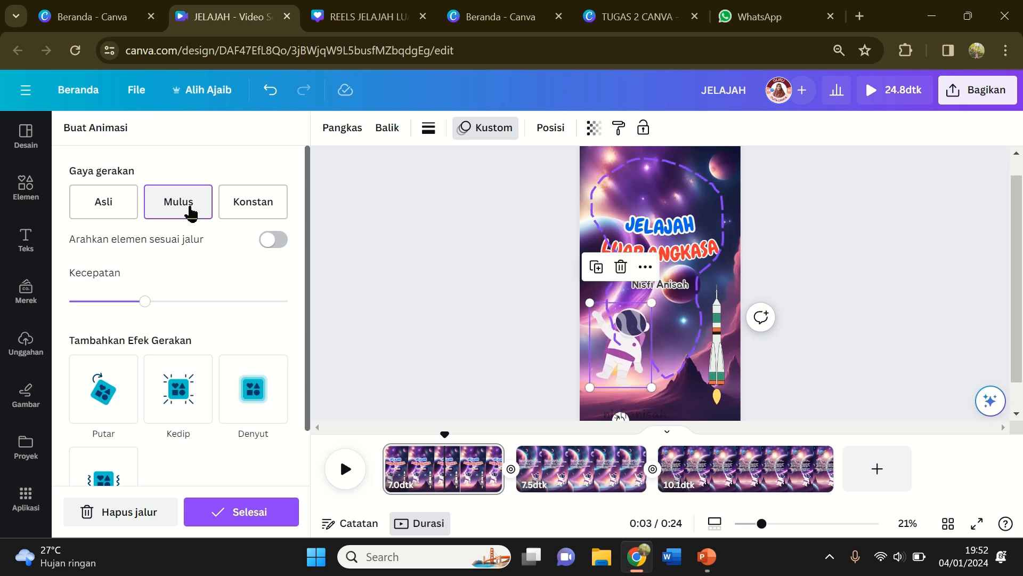
click(118, 520)
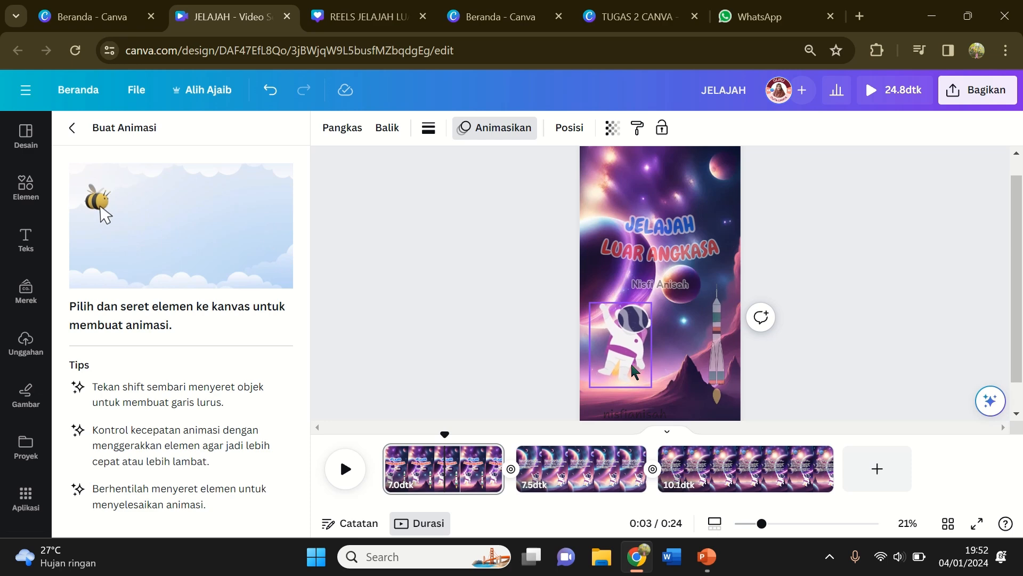
click(354, 260)
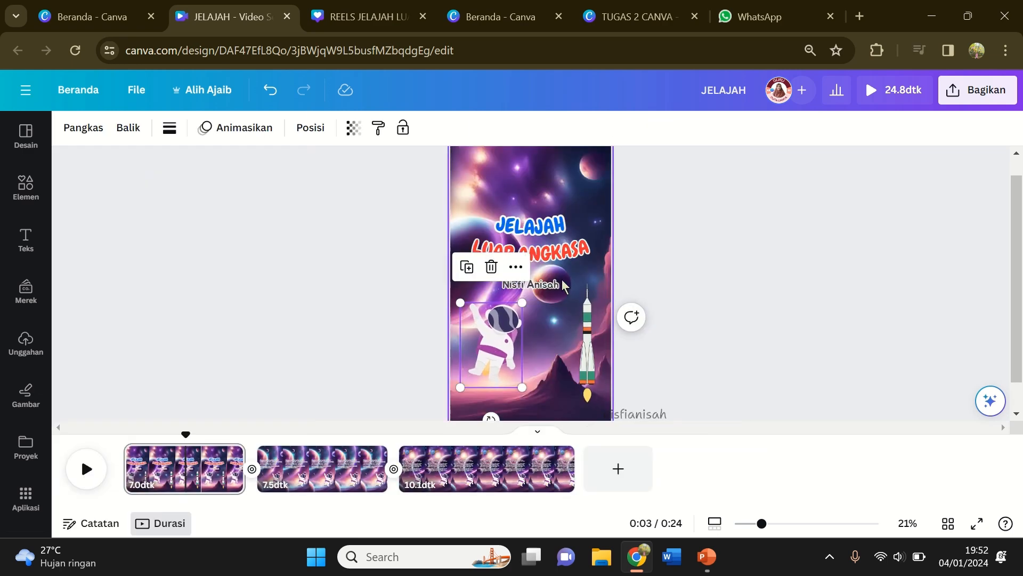
Step: Nudge both title lines slightly upward and move the astronaut into the lower-left corner of the title page
click(545, 233)
drag(546, 233, 548, 223)
click(581, 259)
drag(581, 259, 580, 255)
drag(501, 367, 484, 389)
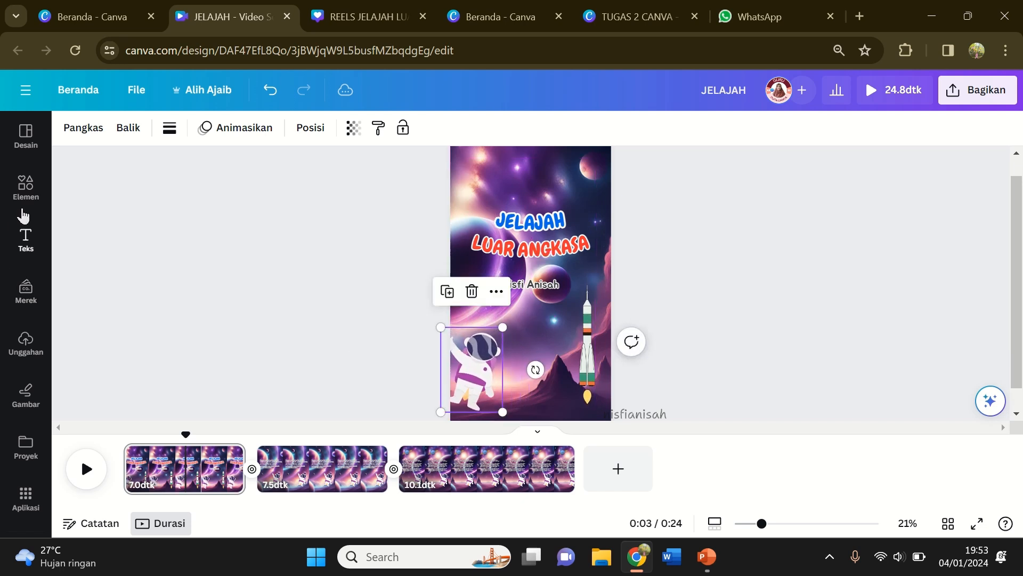
Step: Create a custom motion path for the title page's astronaut, redraw it after deleting the first attempt, and set the motion style to Mulus
click(210, 132)
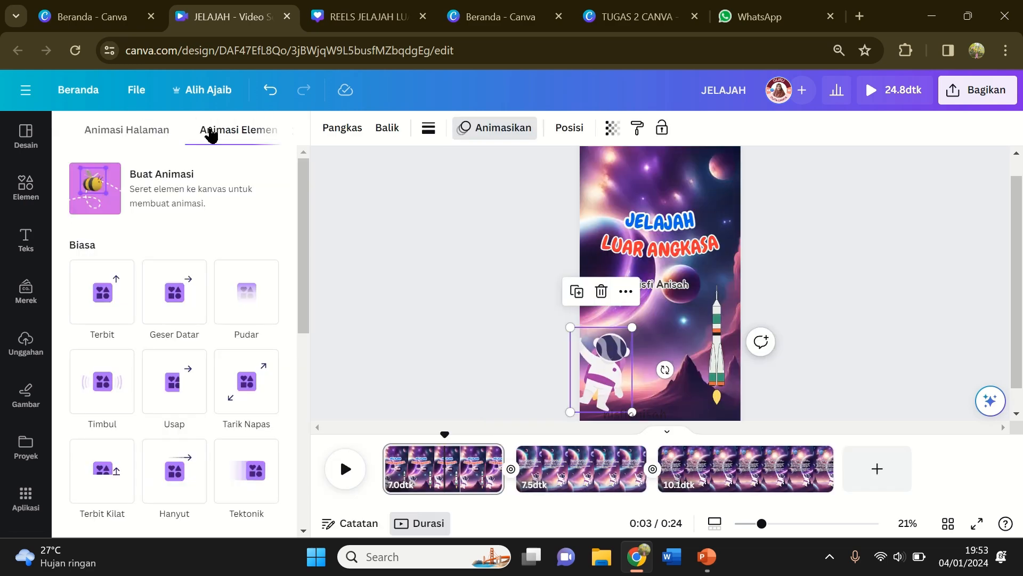
click(128, 194)
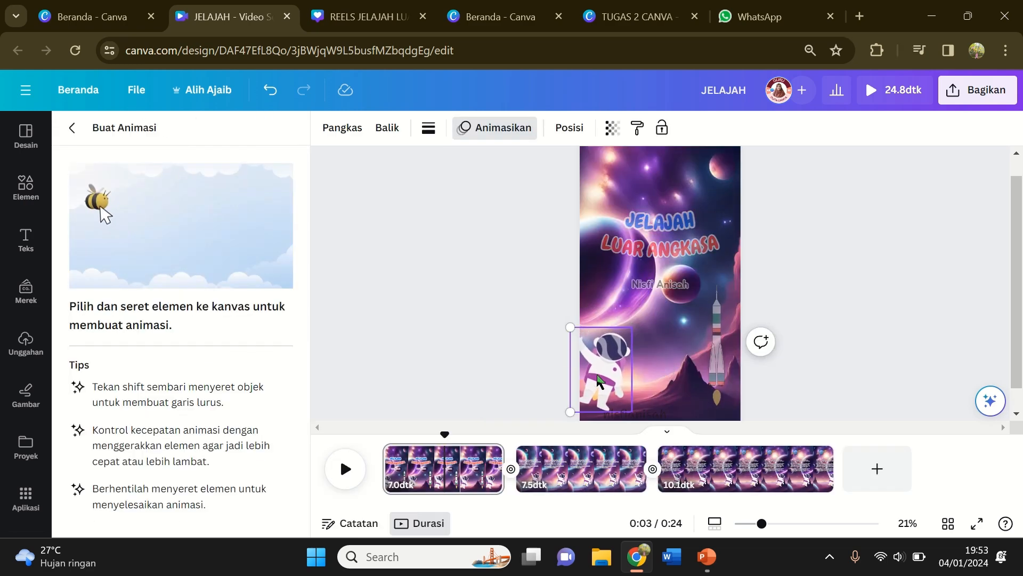
mouse_move(597, 380)
mouse_down()
mouse_move(595, 344)
mouse_move(640, 376)
mouse_move(646, 338)
mouse_move(691, 352)
mouse_up()
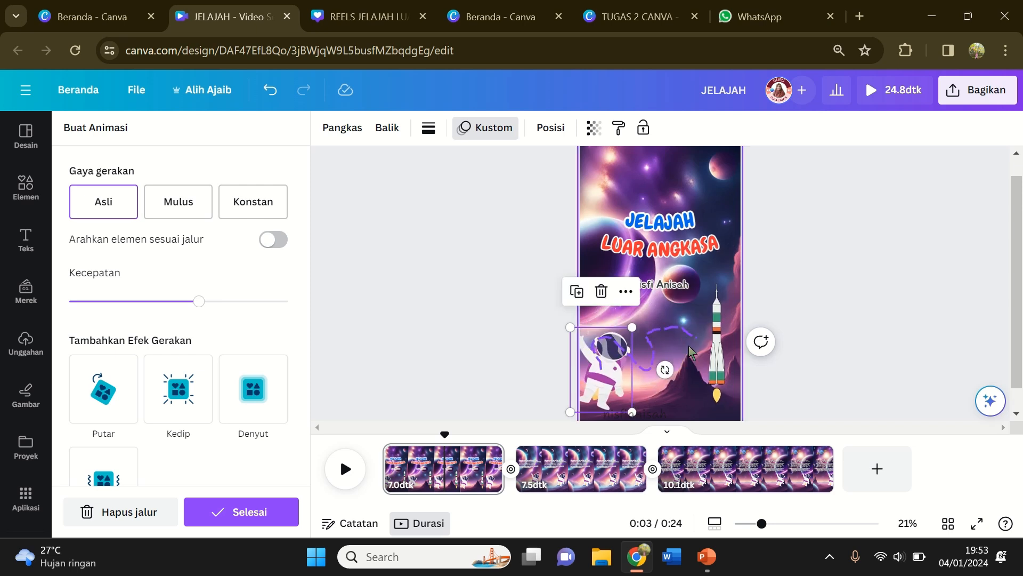
click(112, 512)
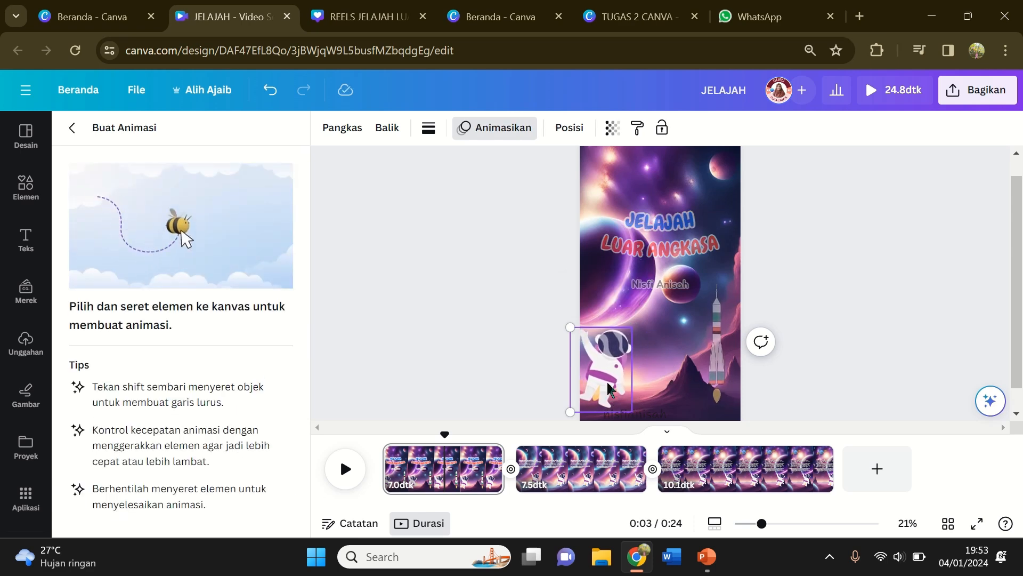
mouse_move(614, 389)
mouse_down()
mouse_move(637, 406)
mouse_move(655, 402)
mouse_move(652, 384)
mouse_move(614, 357)
mouse_move(609, 322)
mouse_move(667, 350)
mouse_up()
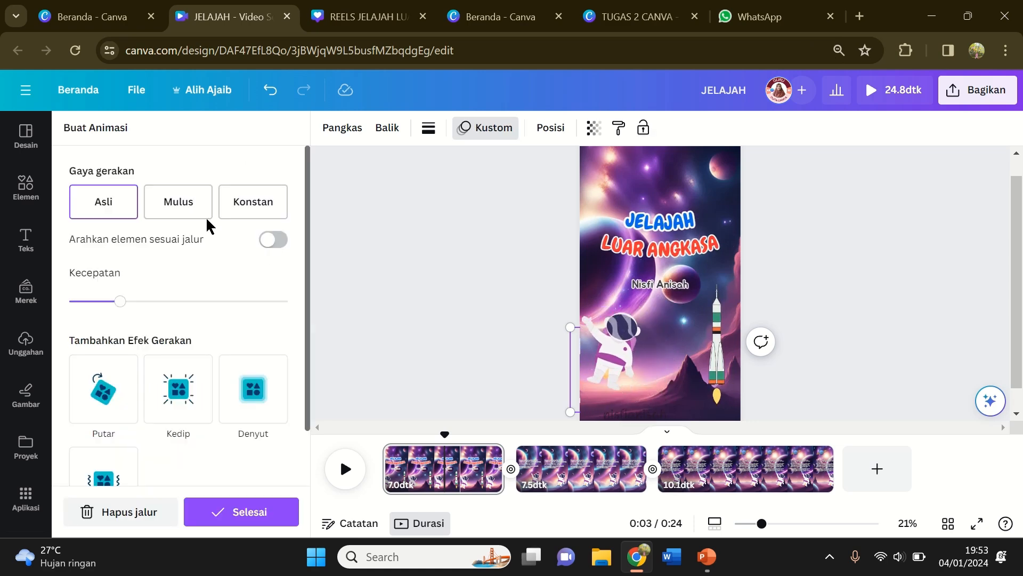
click(179, 211)
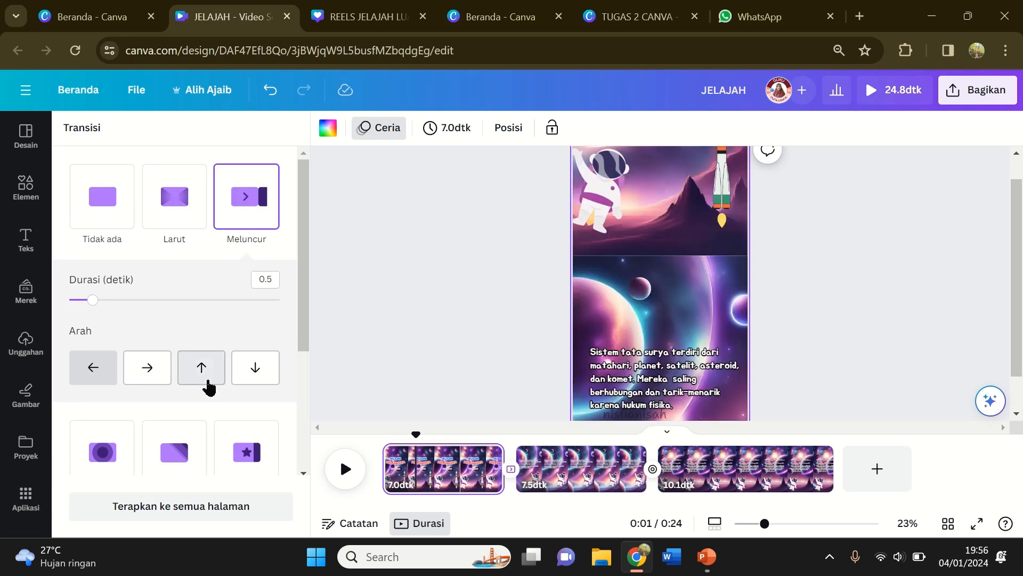
Step: Set the Meluncur transition between the title and explanation pages to slide upward, and play the video
click(207, 381)
click(405, 302)
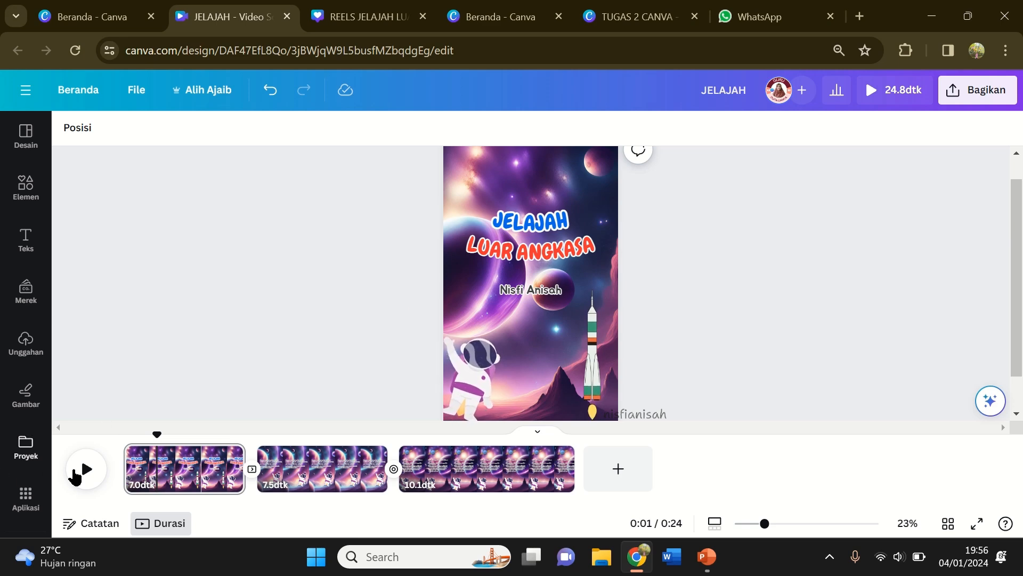
click(84, 476)
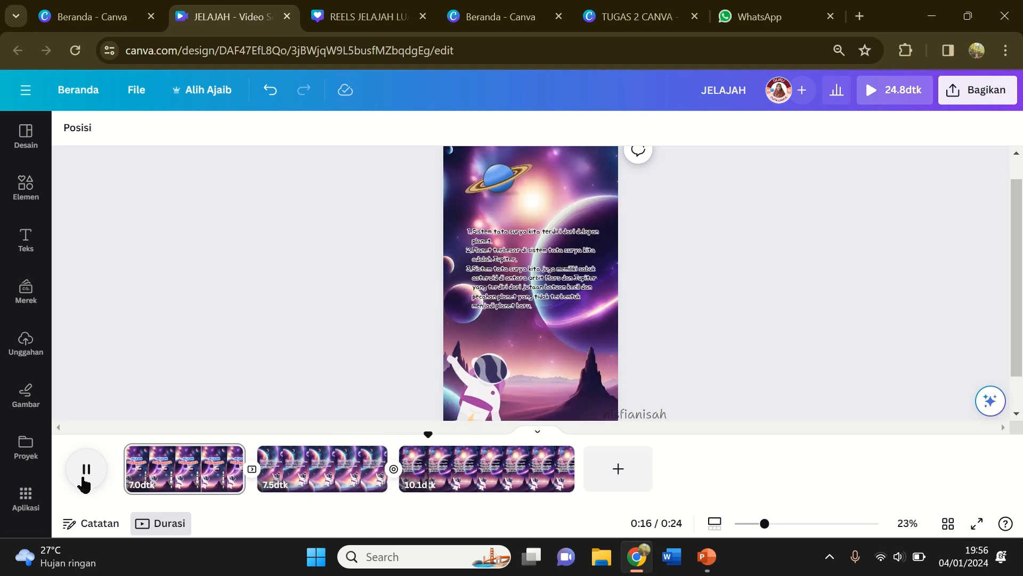
Step: Slow down the Shift animation on the solar system explanation text
click(312, 475)
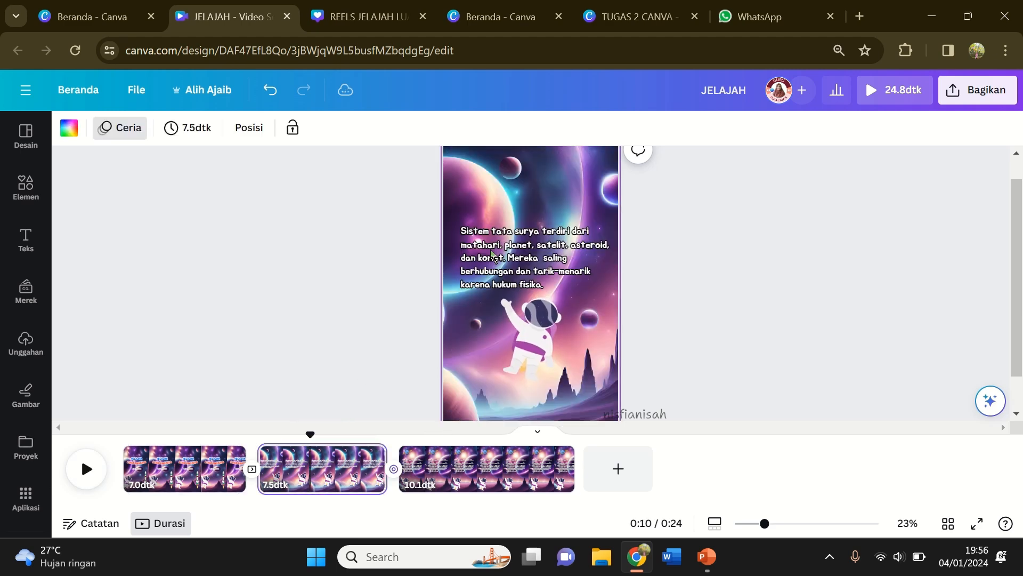
click(533, 257)
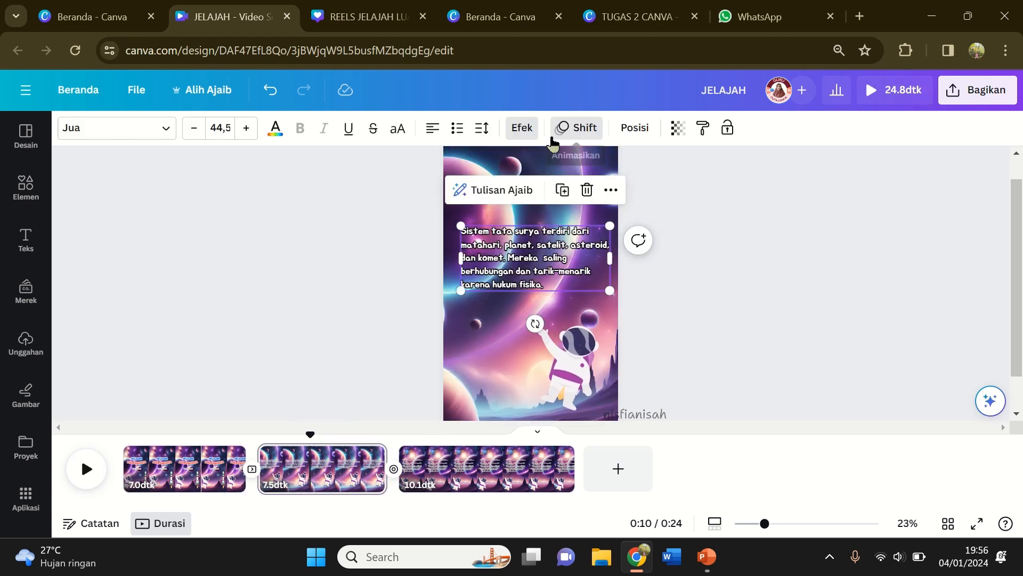
click(562, 126)
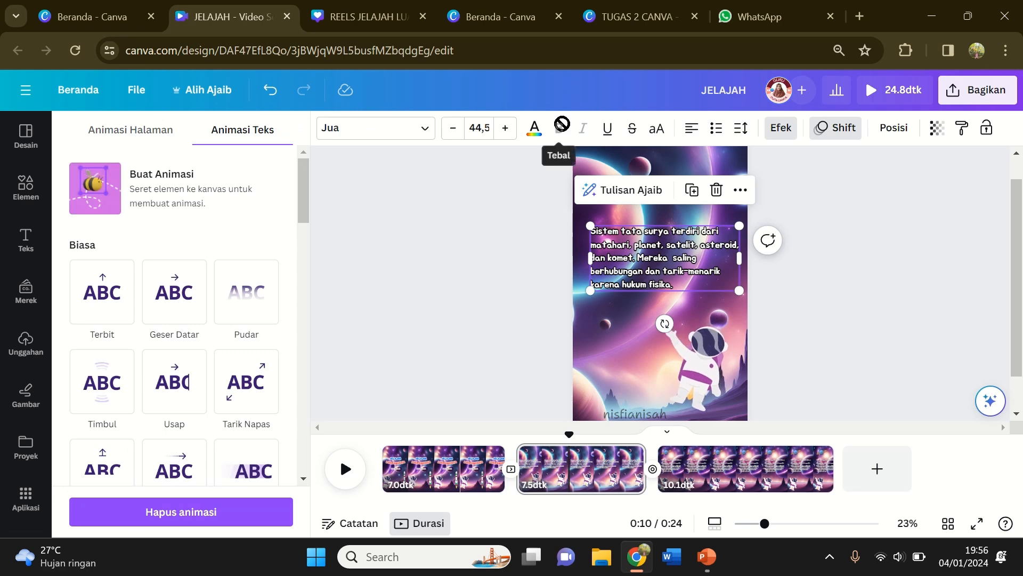
scroll(213, 401, down, 1)
scroll(208, 404, down, 5)
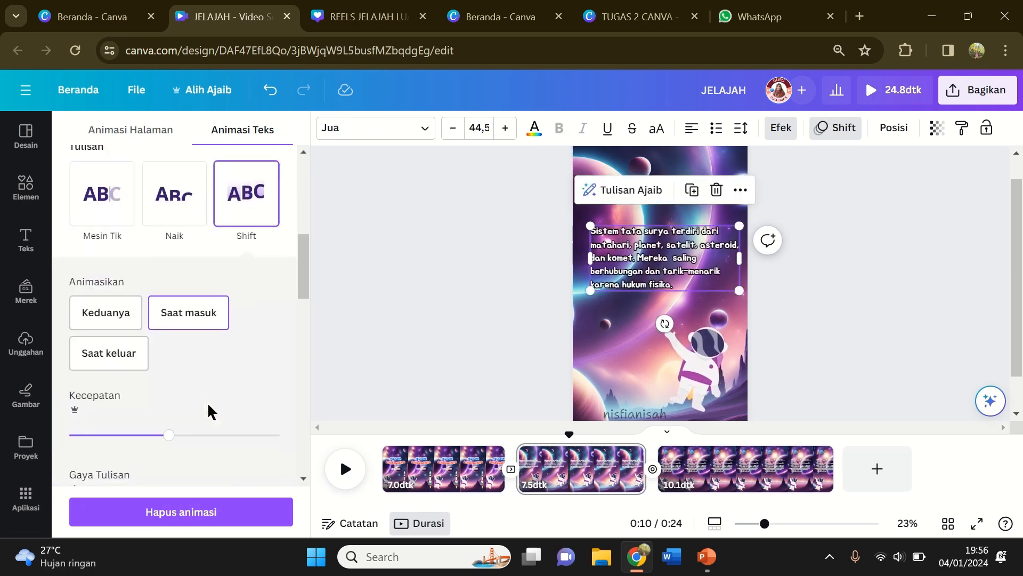
drag(171, 434, 99, 436)
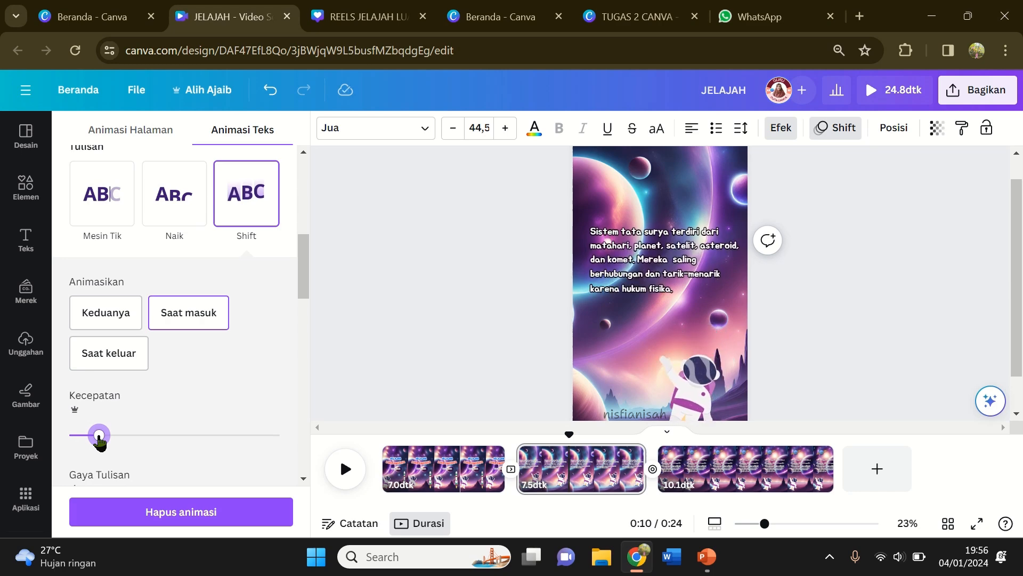
Step: Change the explanation text's animation to Naik and reduce its speed to slow
click(180, 209)
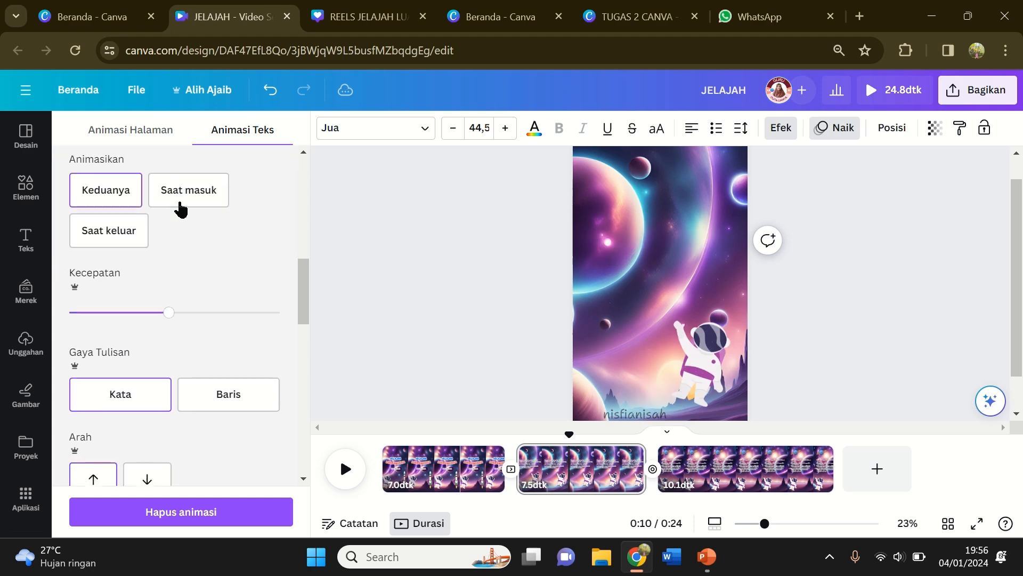
drag(165, 316, 216, 321)
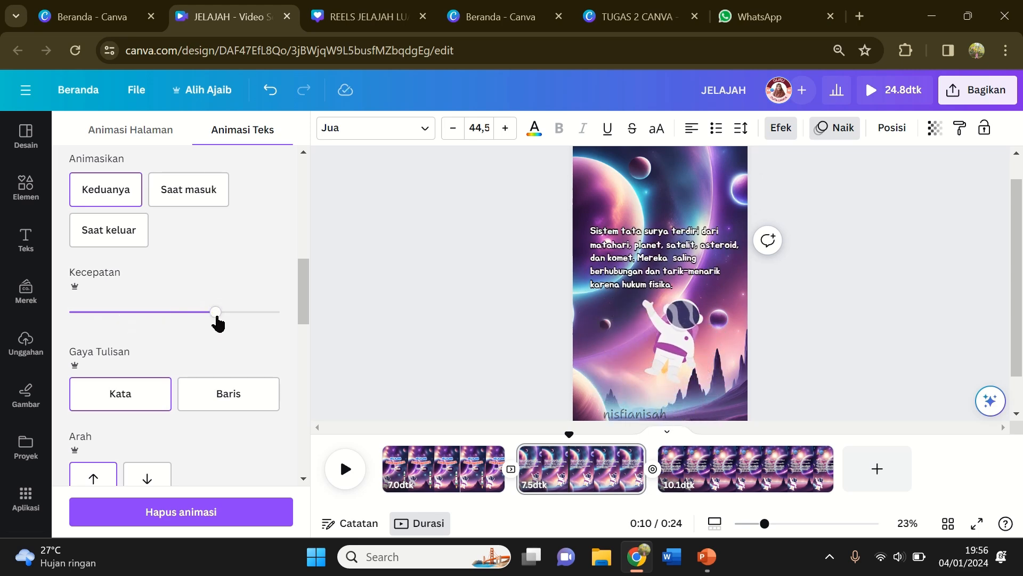
drag(216, 320, 102, 310)
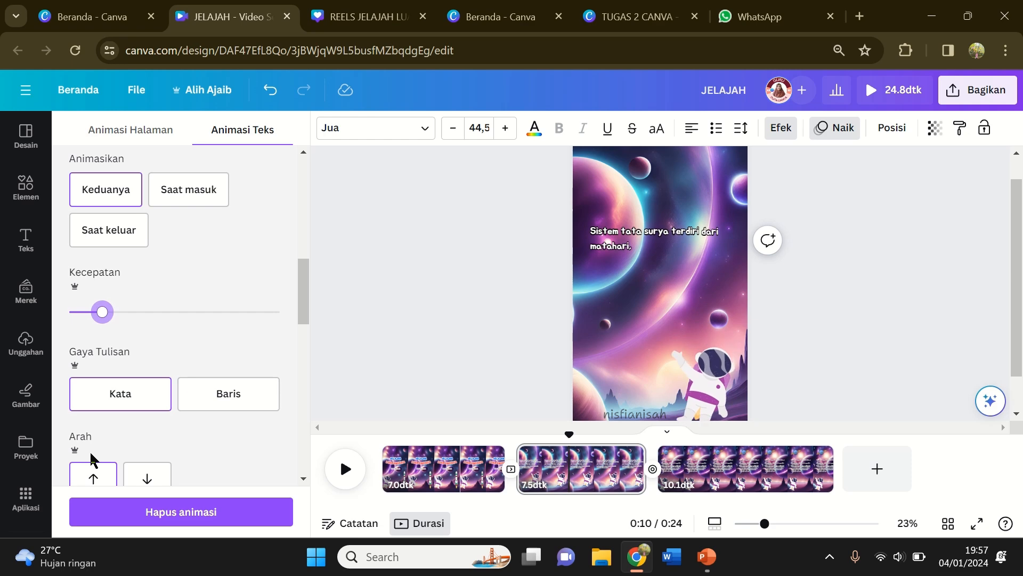
click(357, 407)
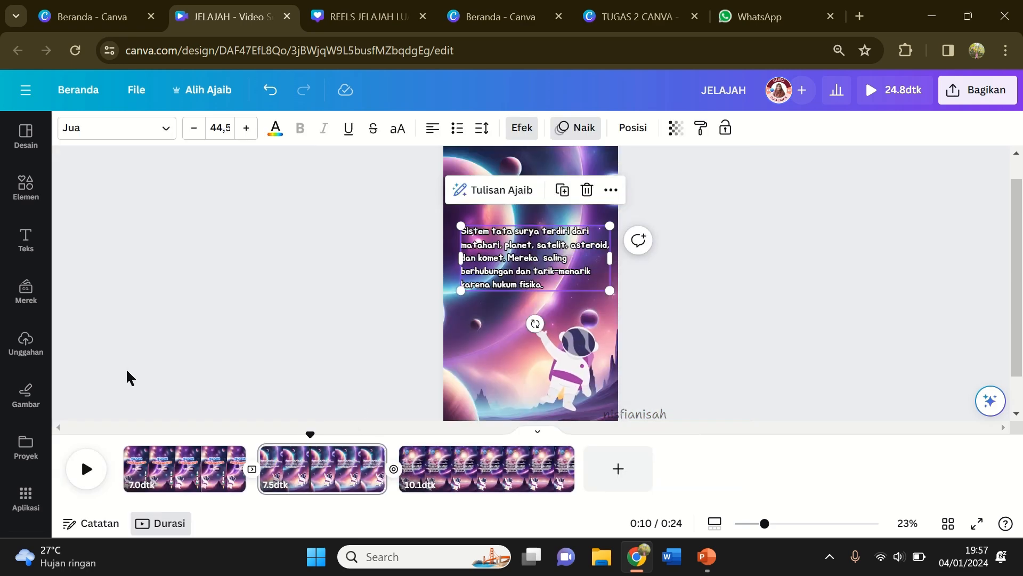
Step: Select the title page and search the audio library for KIDS
click(173, 464)
scroll(16, 448, down, 3)
click(24, 459)
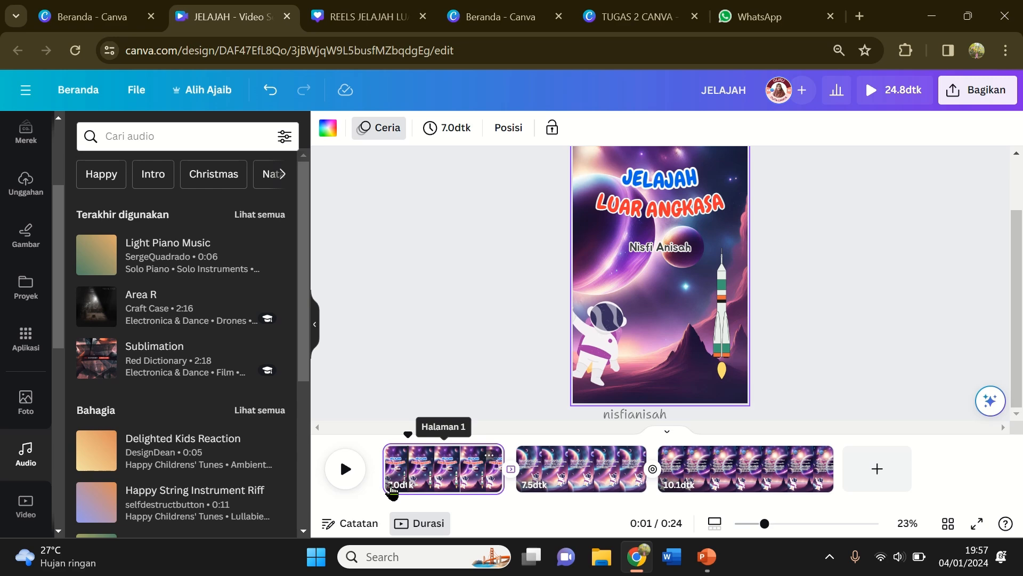
click(203, 141)
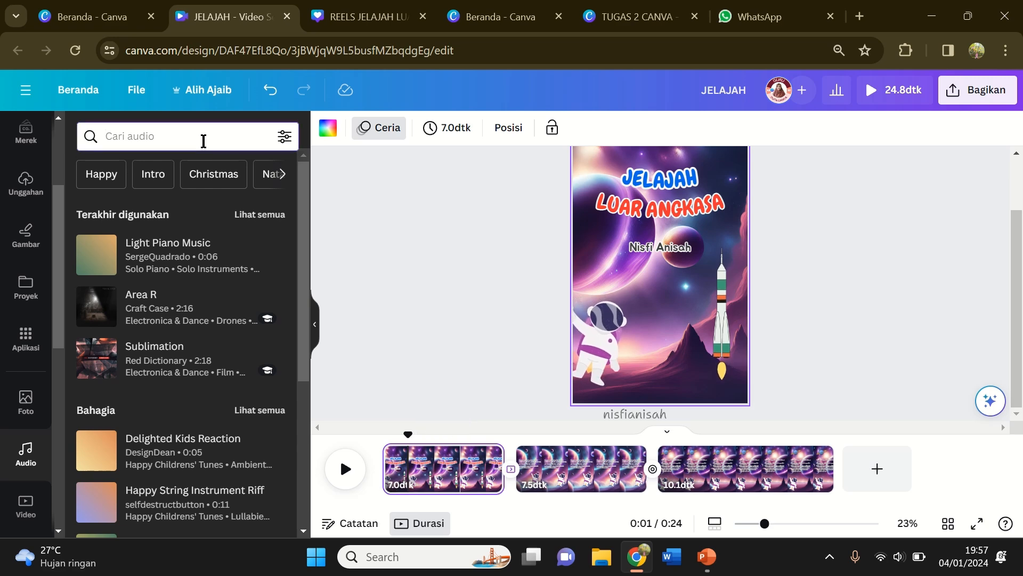
scroll(187, 324, down, 3)
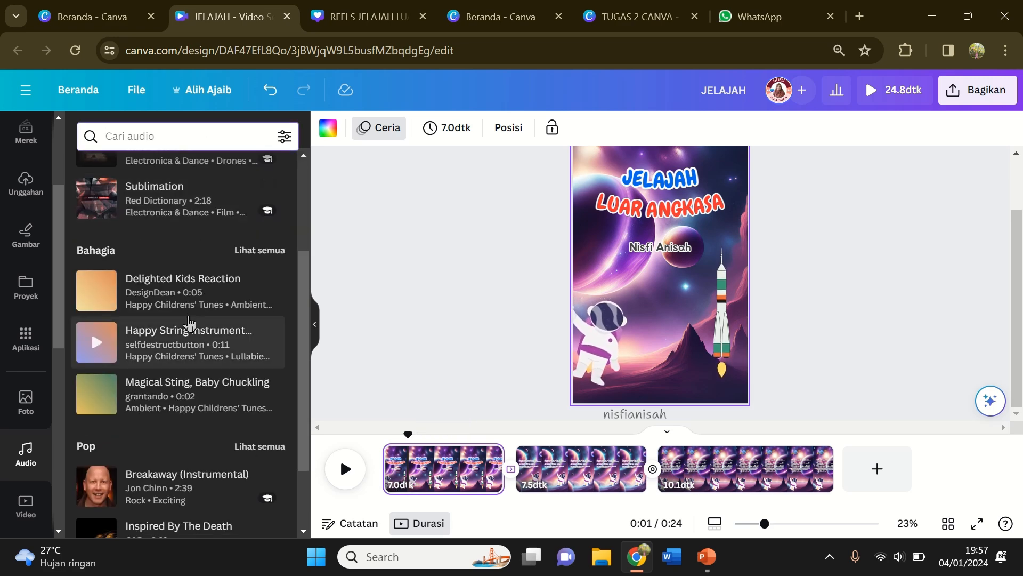
scroll(181, 298, up, 3)
text(KID)
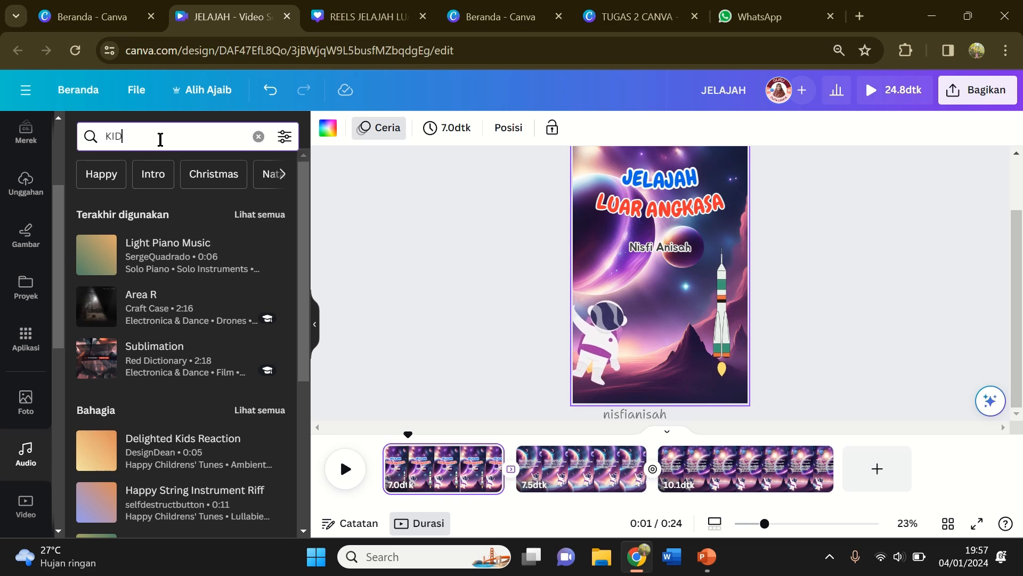
text(S)
key(Return)
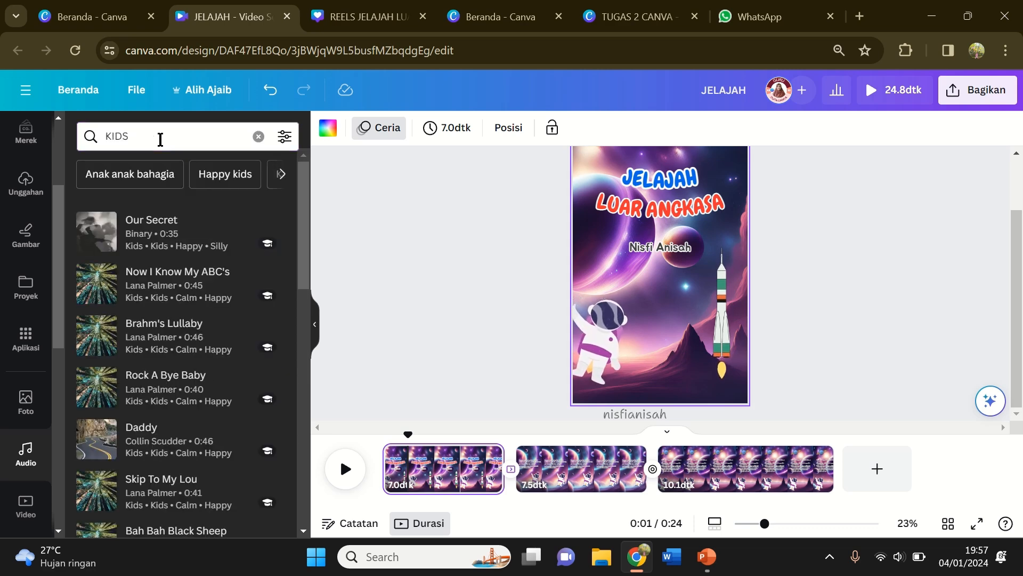
Step: Browse the KIDS audio results and preview the tracks Dream A Little, Happy Household and Take it Easy
scroll(178, 318, down, 2)
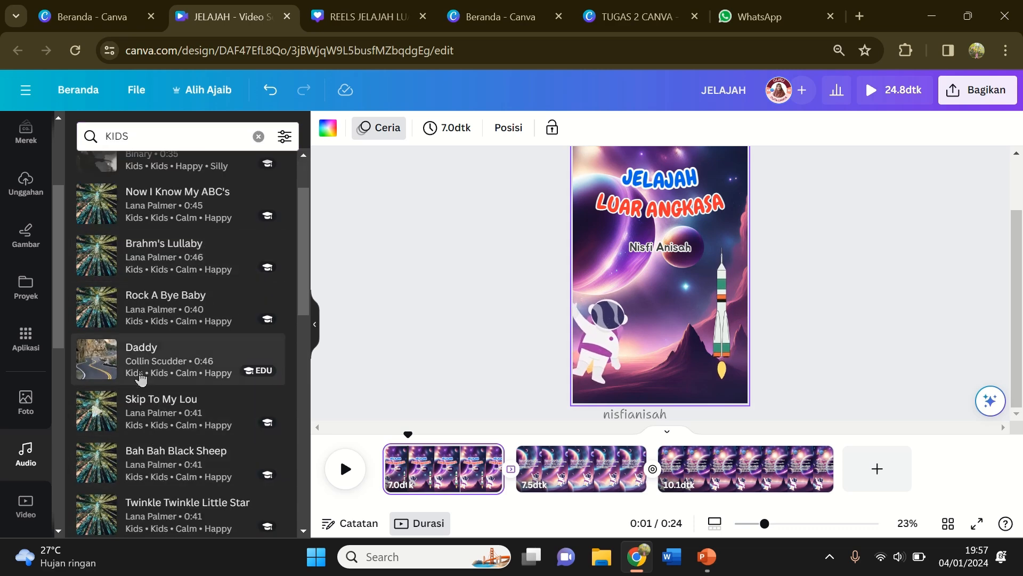
scroll(111, 378, down, 4)
mouse_move(111, 377)
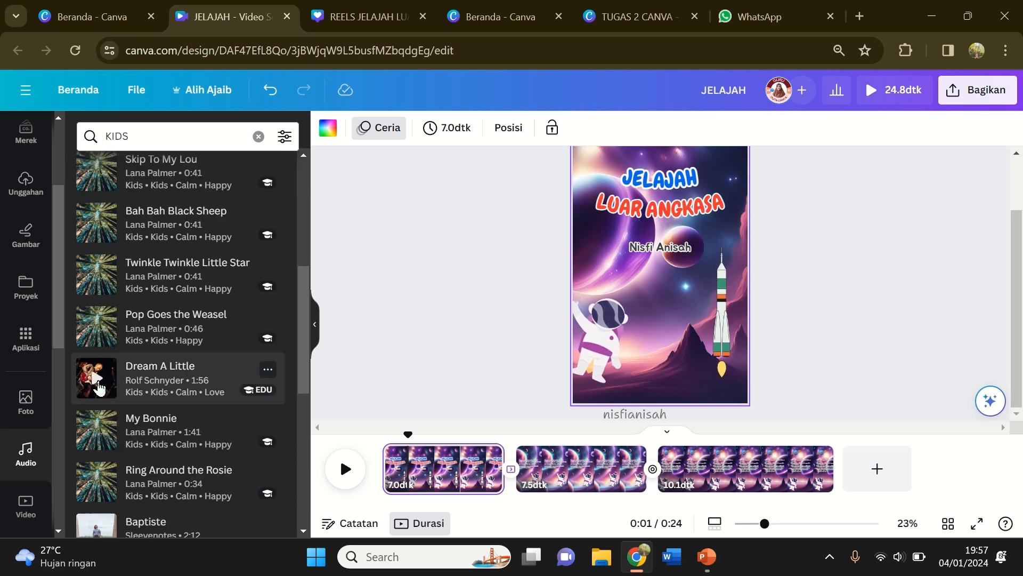
scroll(99, 388, down, 2)
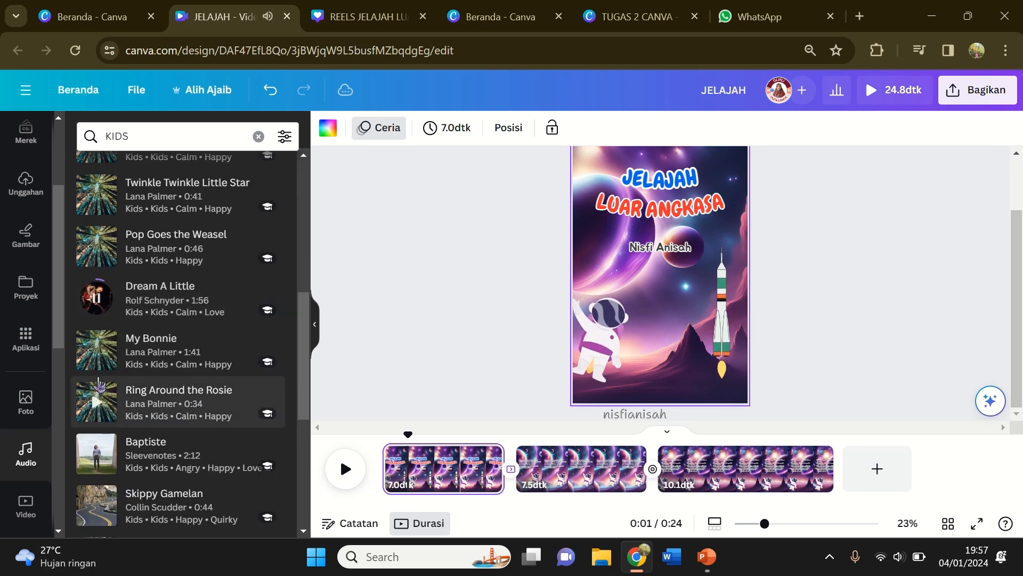
scroll(101, 382, down, 6)
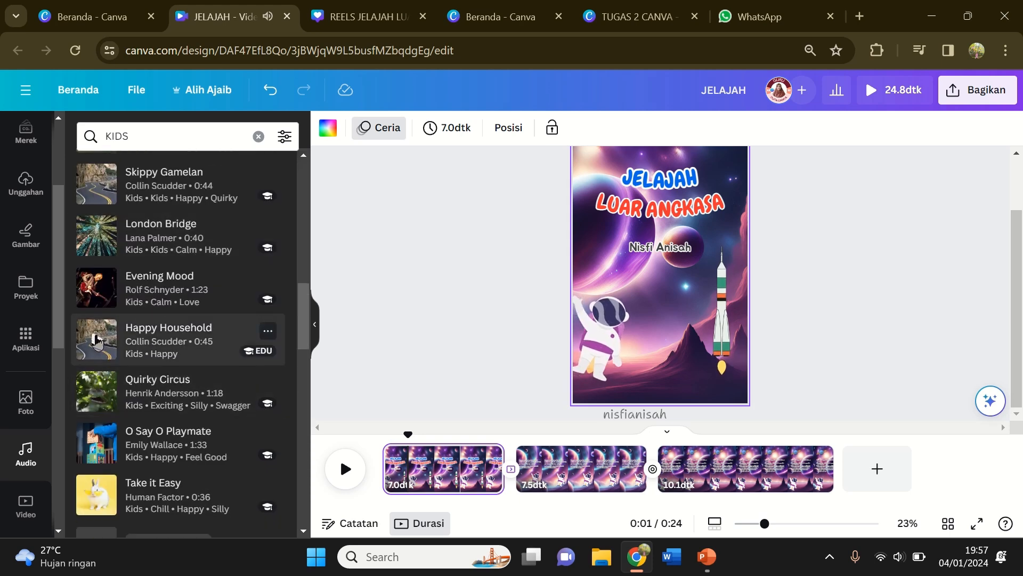
click(97, 341)
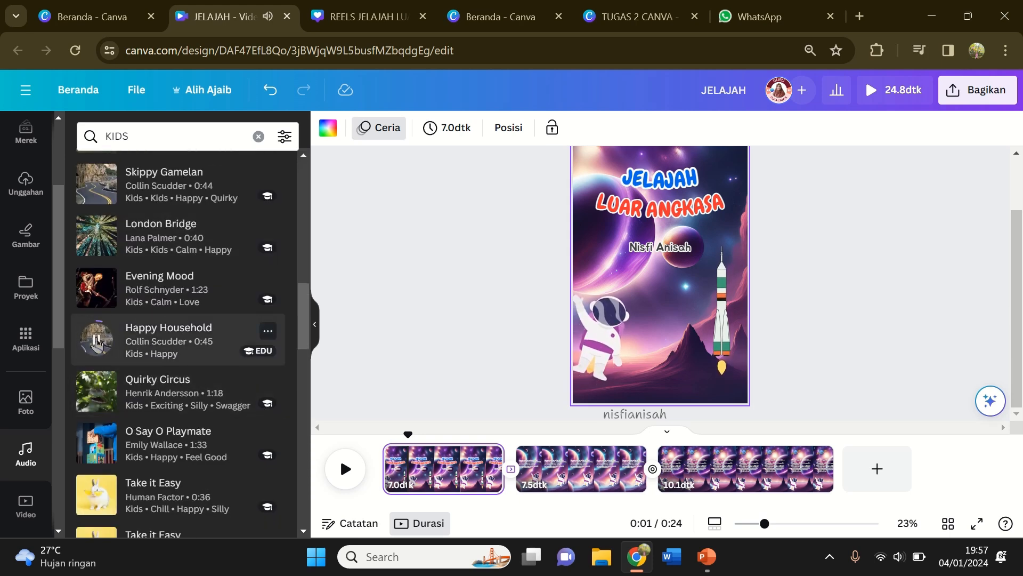
scroll(97, 344, down, 3)
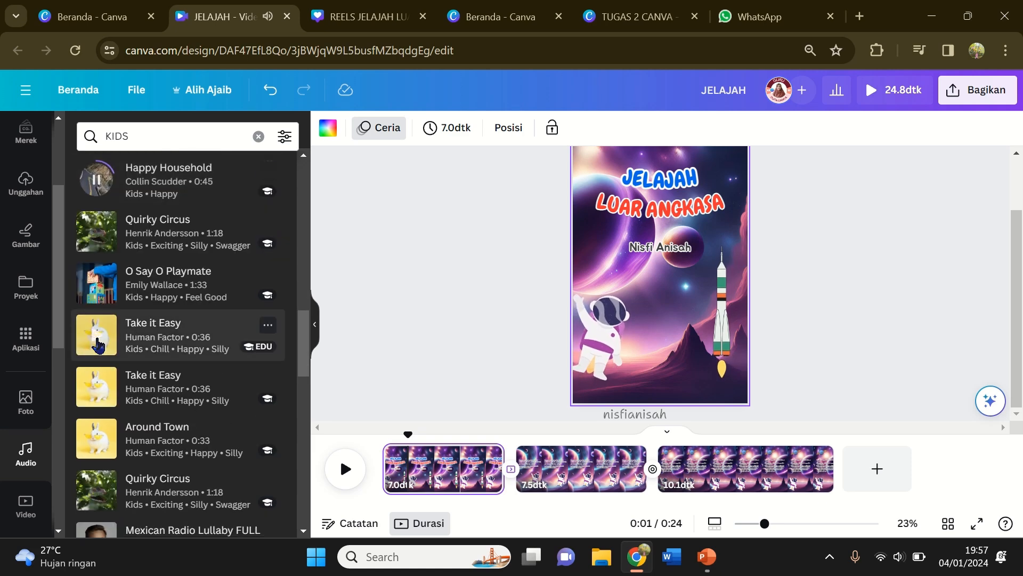
click(97, 342)
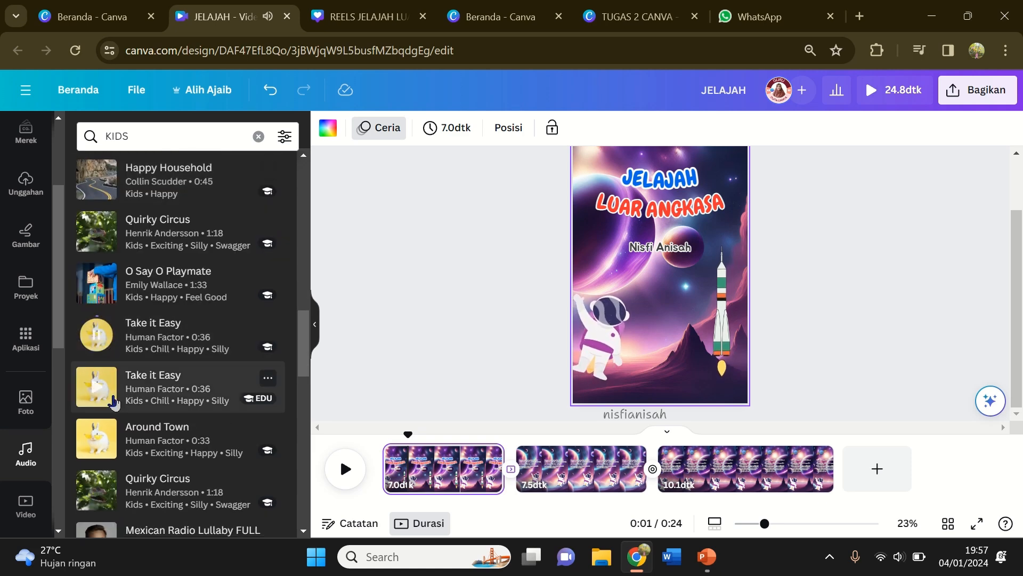
scroll(114, 403, down, 5)
scroll(114, 403, up, 2)
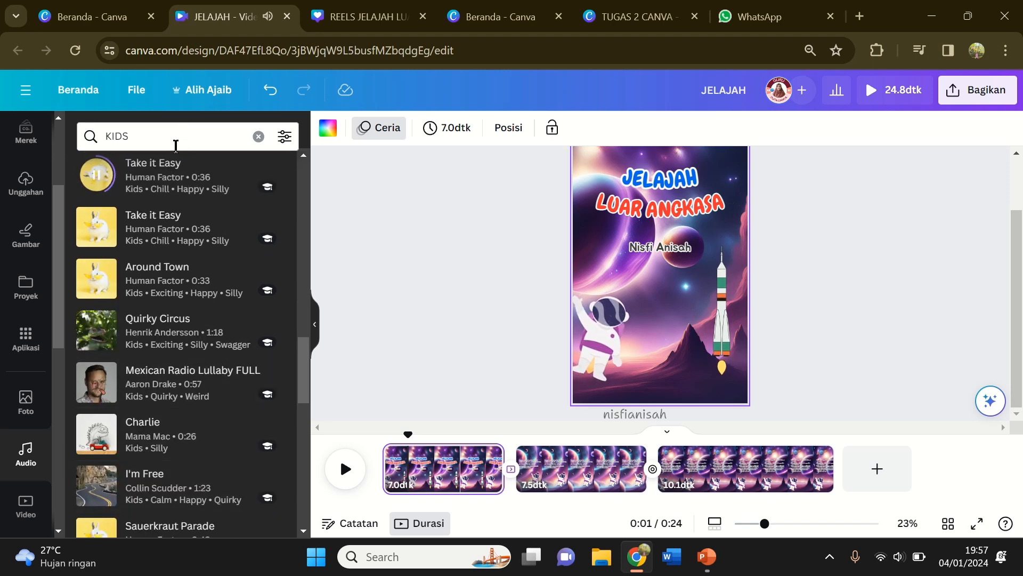
Step: Search the audio library for SOLAR SYSTEM and preview Toys in Space, Meteora, Solar System and Galaxy Reborn
click(174, 140)
text(SOLA)
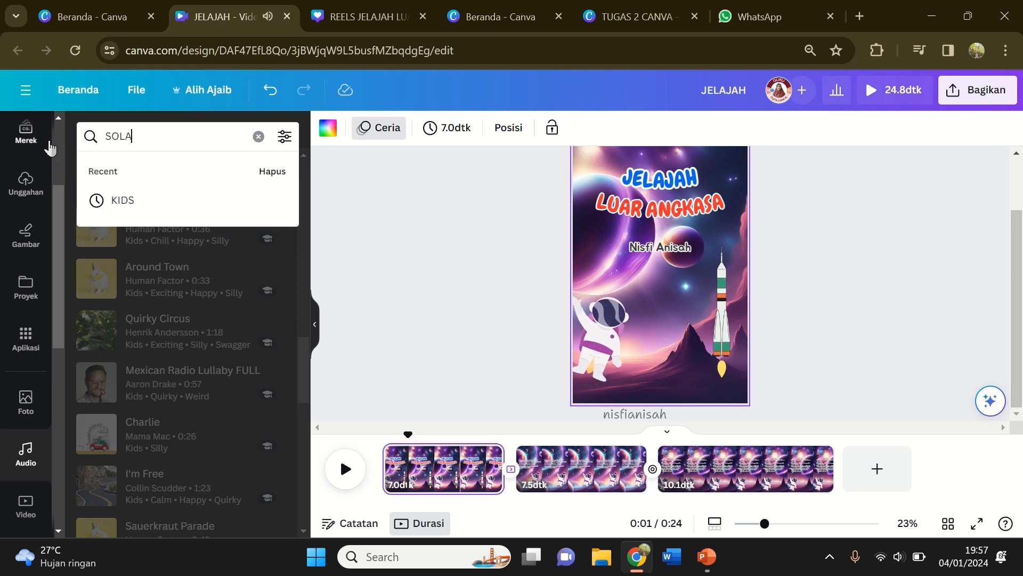
text(R SYSTEM)
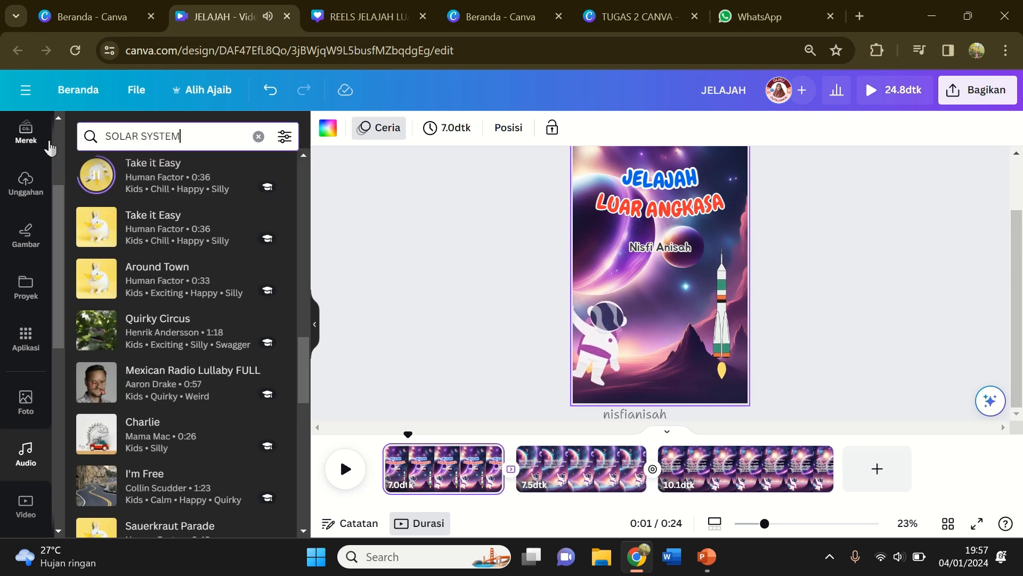
key(Return)
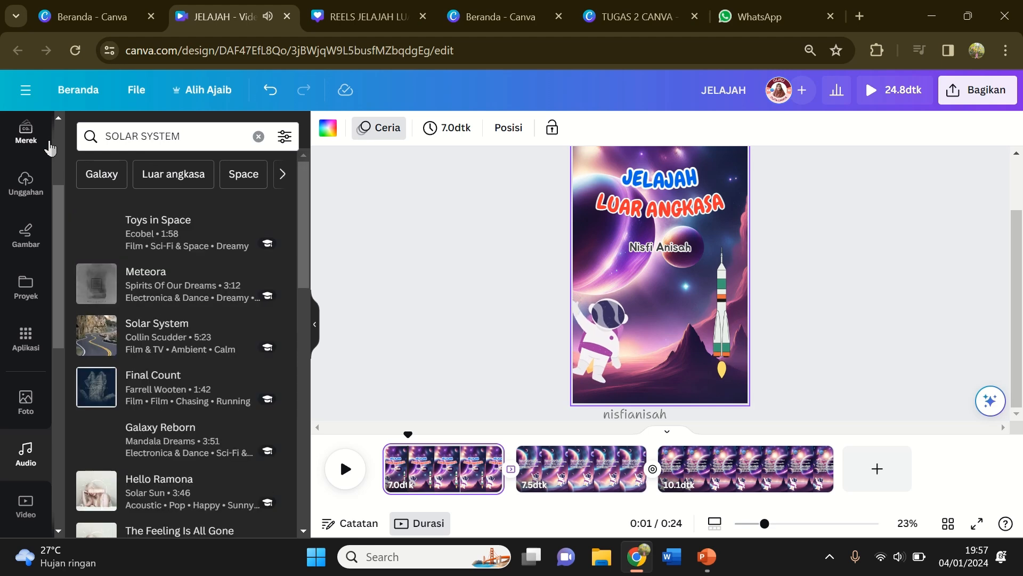
click(107, 232)
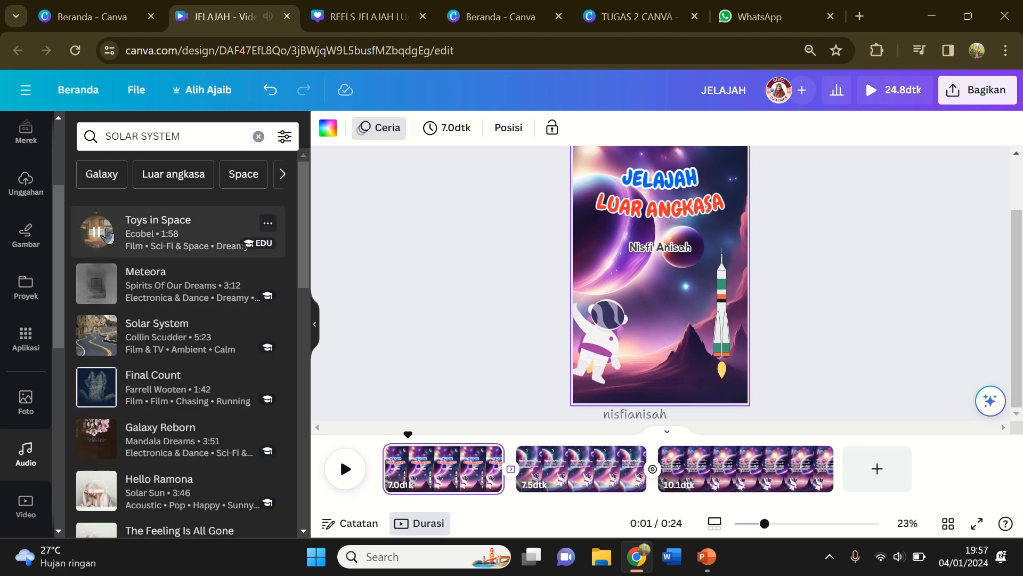
click(96, 284)
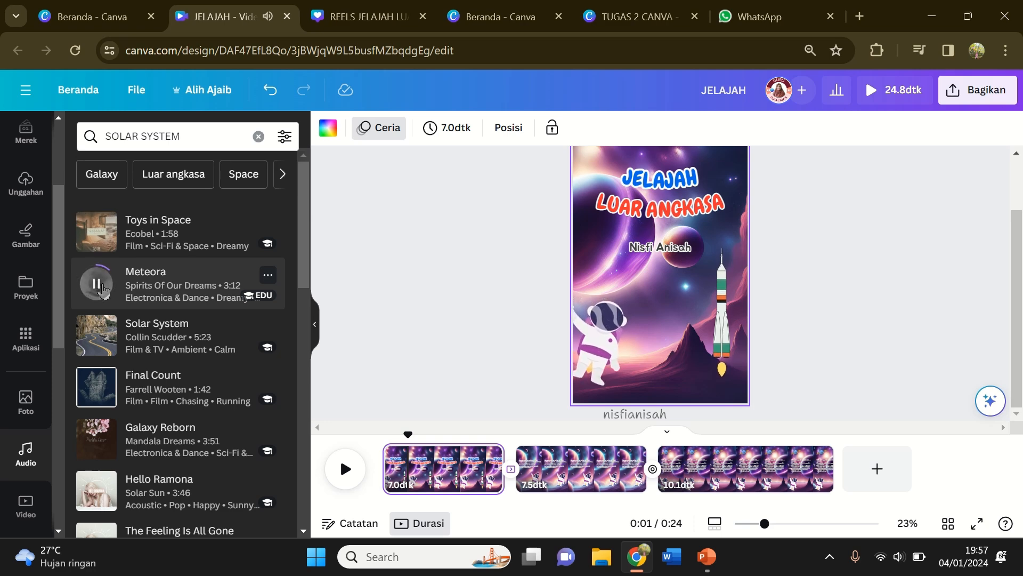
click(96, 336)
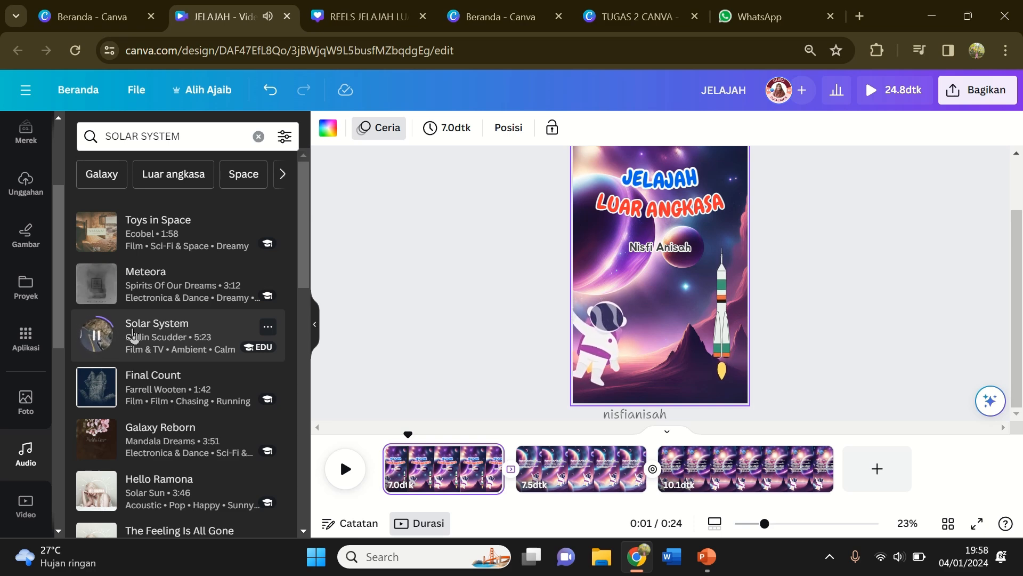
click(93, 443)
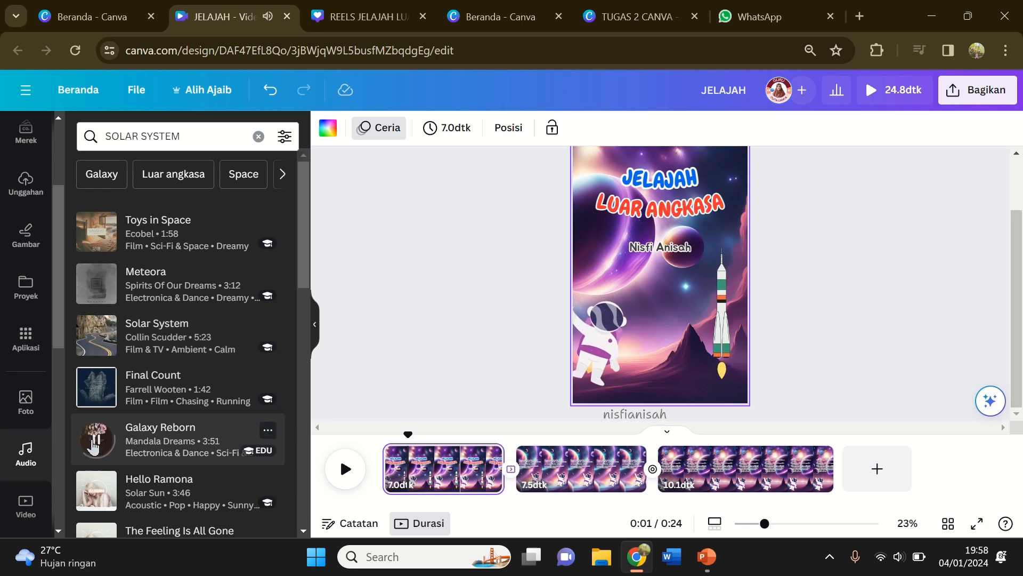
scroll(93, 445, down, 2)
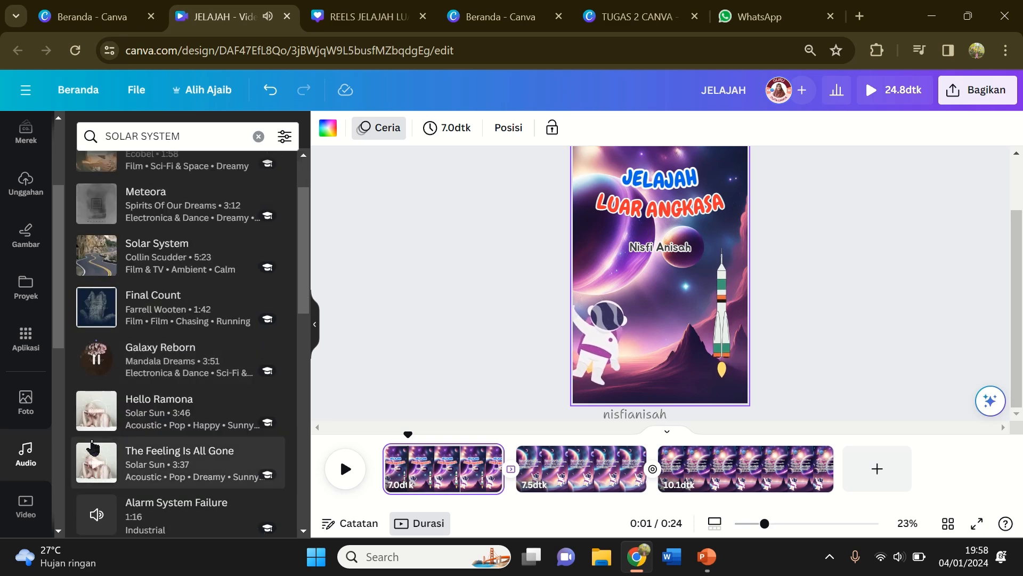
scroll(92, 446, down, 4)
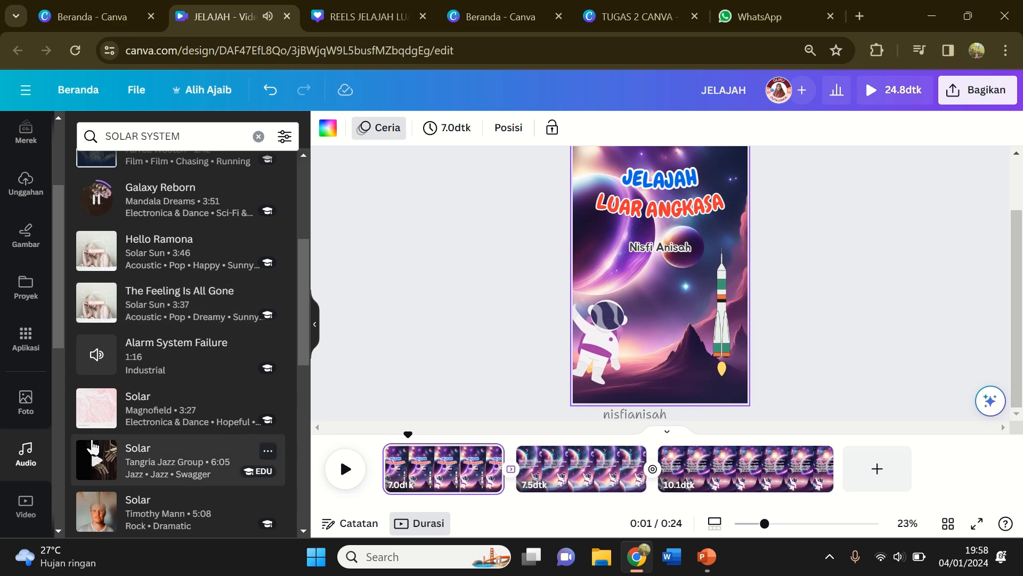
scroll(154, 319, up, 5)
Step: Search the audio library for kids and add the Cheerful Day Walk track to the video
triple_click(210, 137)
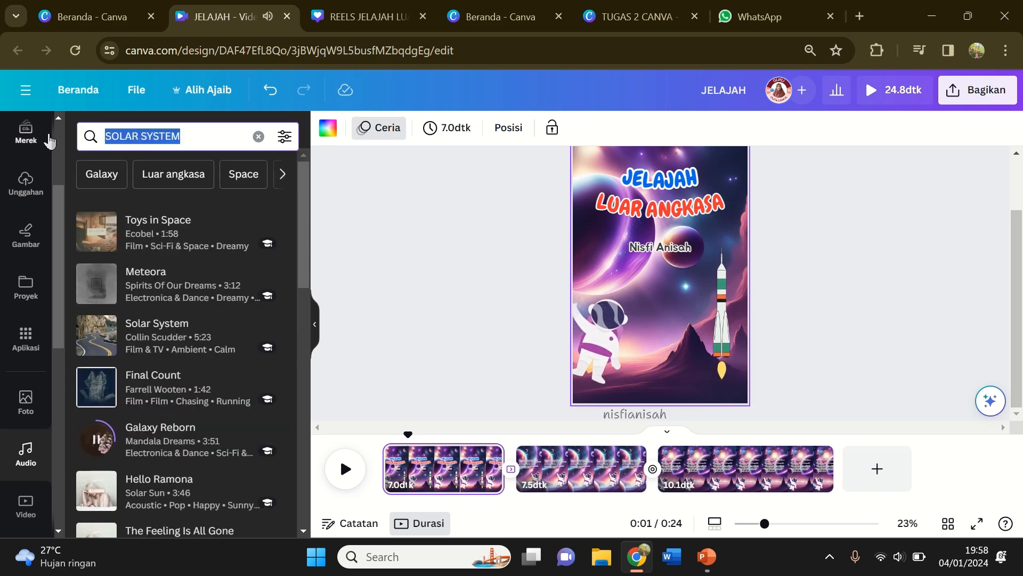
text(kids)
key(Return)
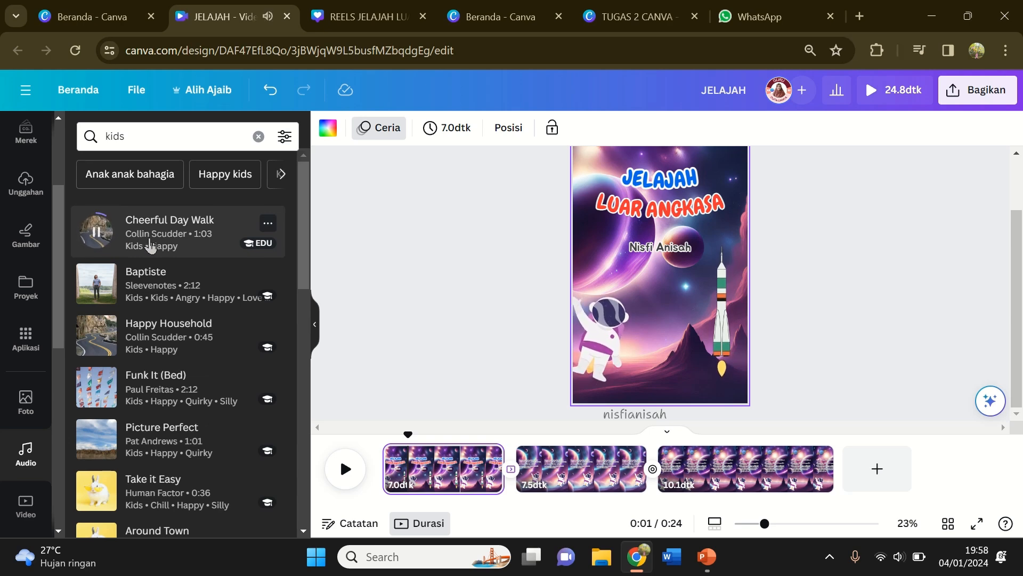
click(150, 245)
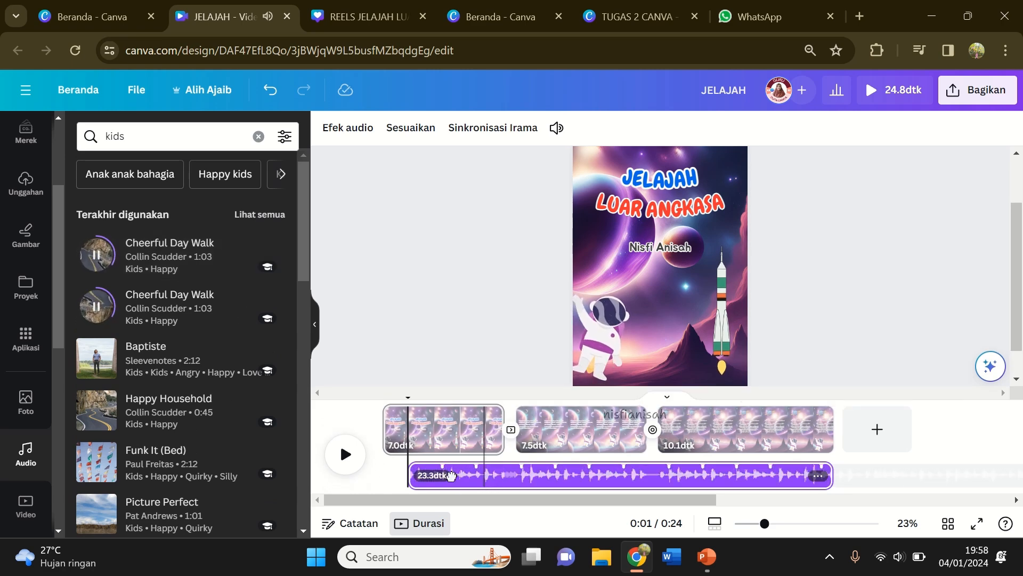
Step: Move the audio track's start to the beginning of the video and lower its volume to about 13
drag(485, 478, 452, 478)
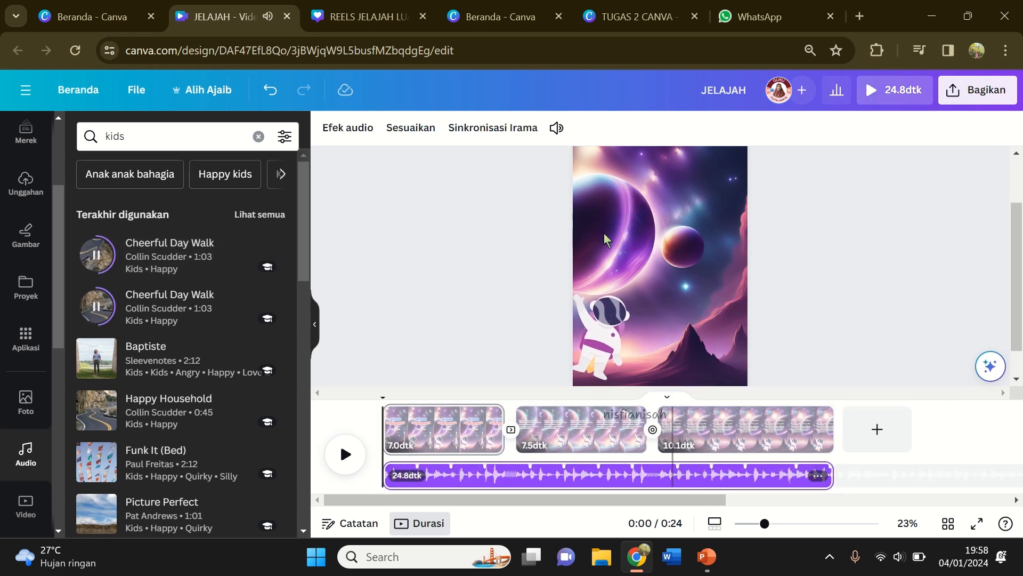
click(558, 128)
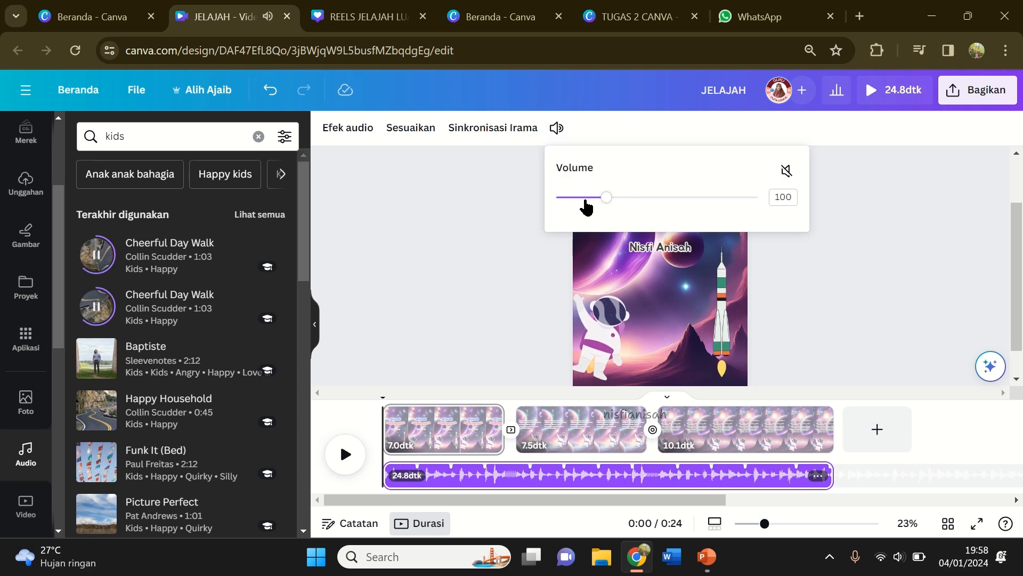
drag(588, 207, 563, 208)
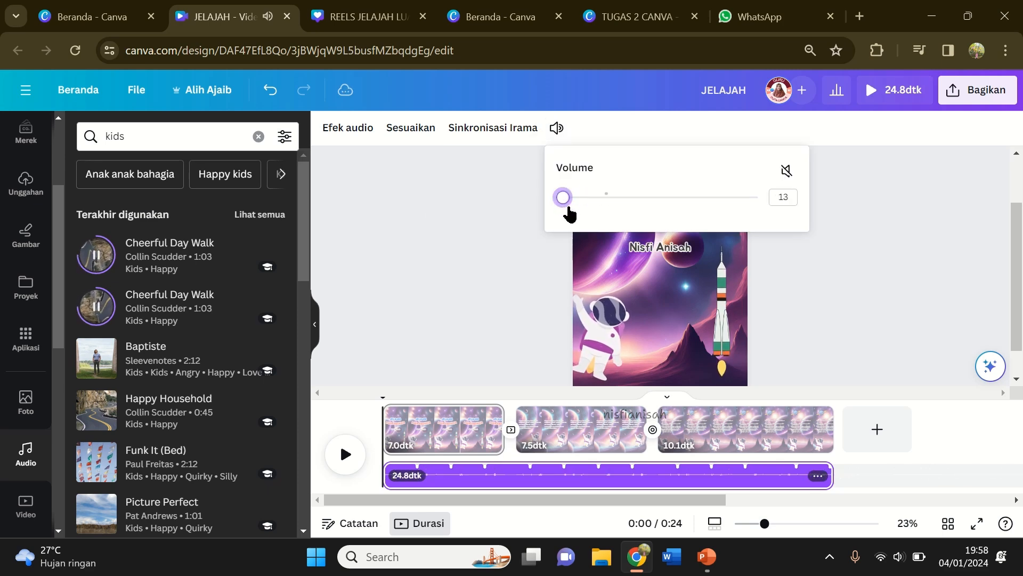
Step: Turn on the Selaraskan beat sync for the audio track and preview the full video
click(467, 127)
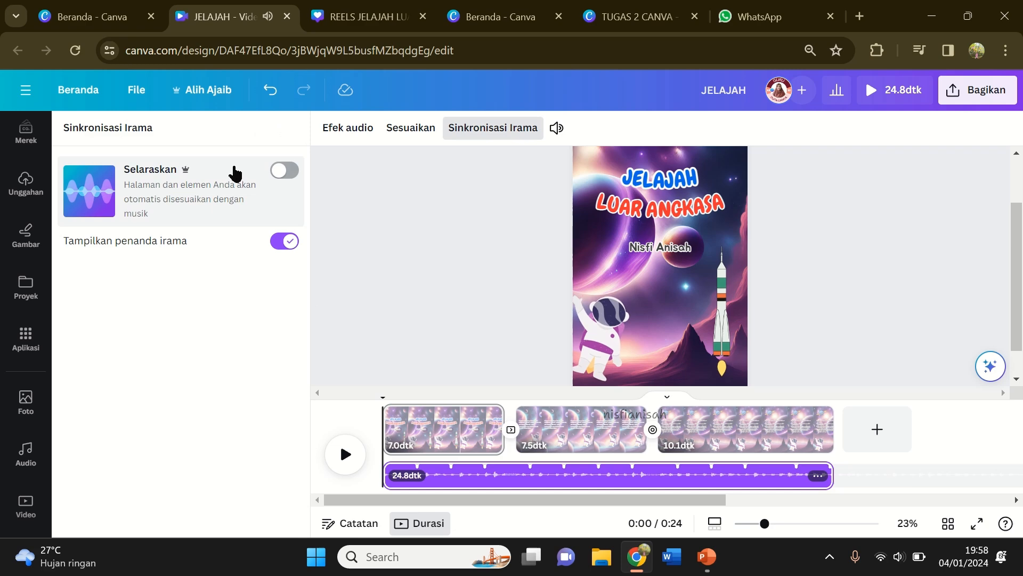
click(277, 171)
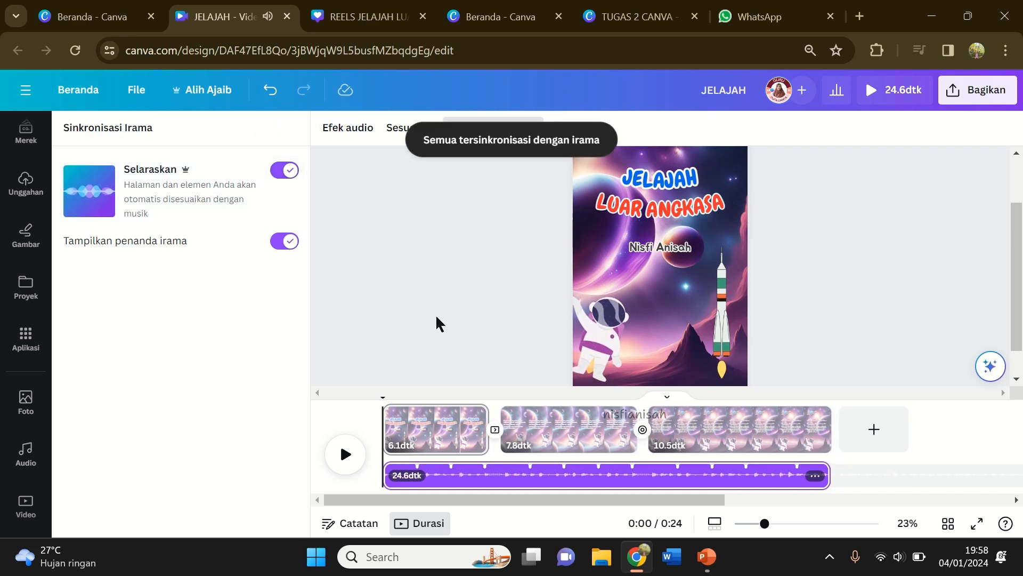
click(901, 89)
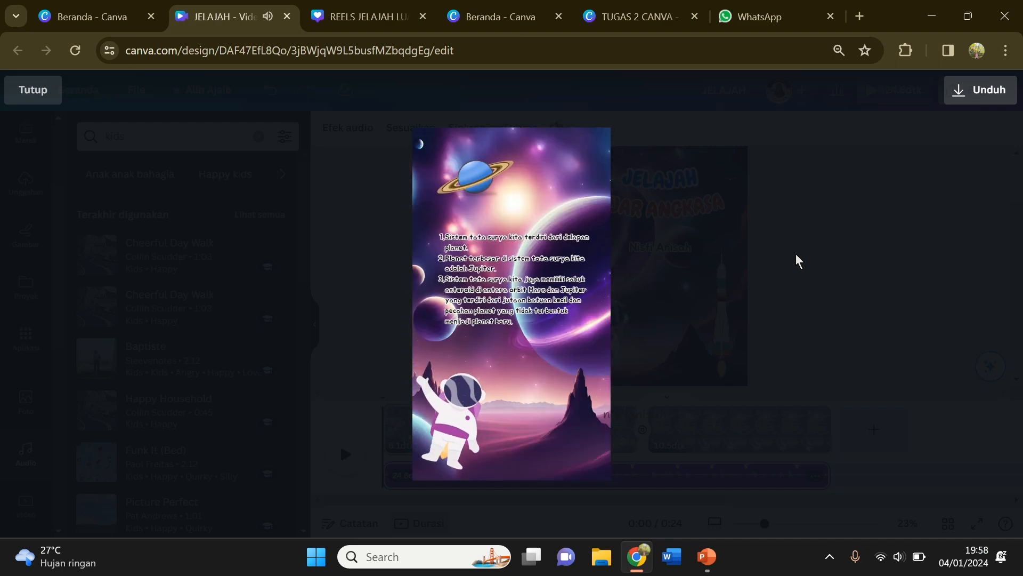
key(Escape)
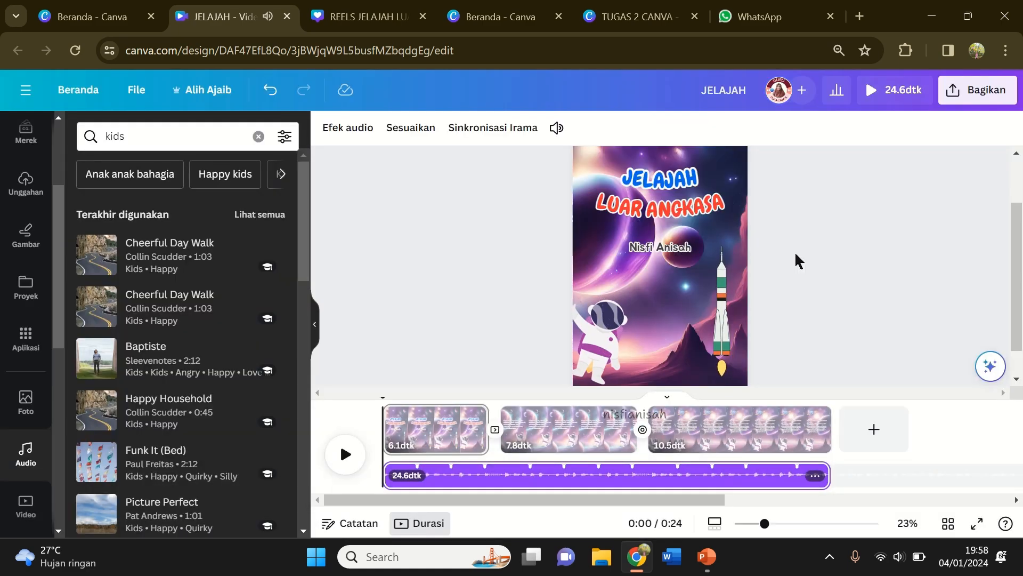
Step: Add the Putar motion effect to the ringed planet on the third page
click(753, 433)
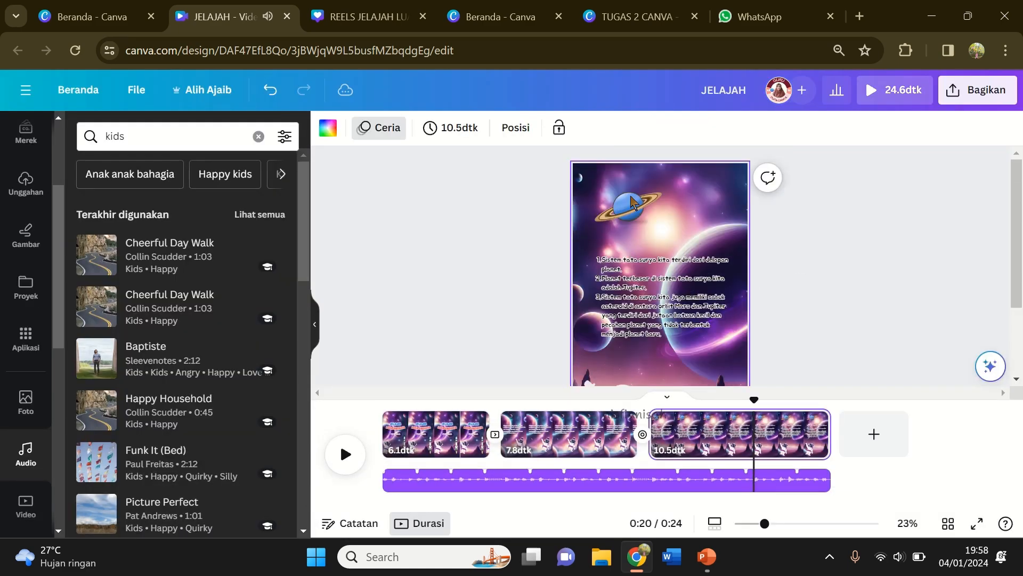
click(632, 206)
click(577, 135)
scroll(160, 425, down, 10)
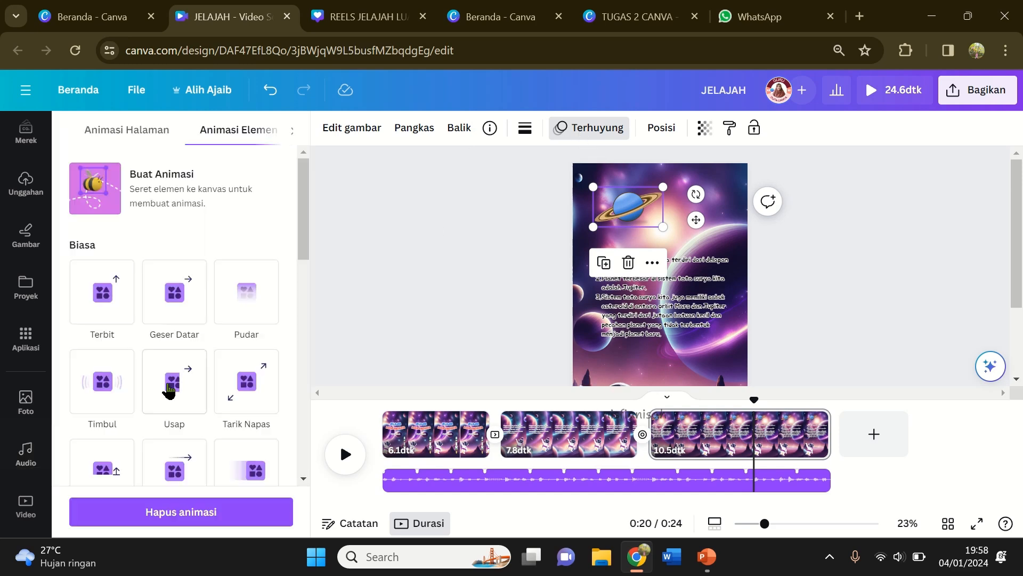
click(115, 352)
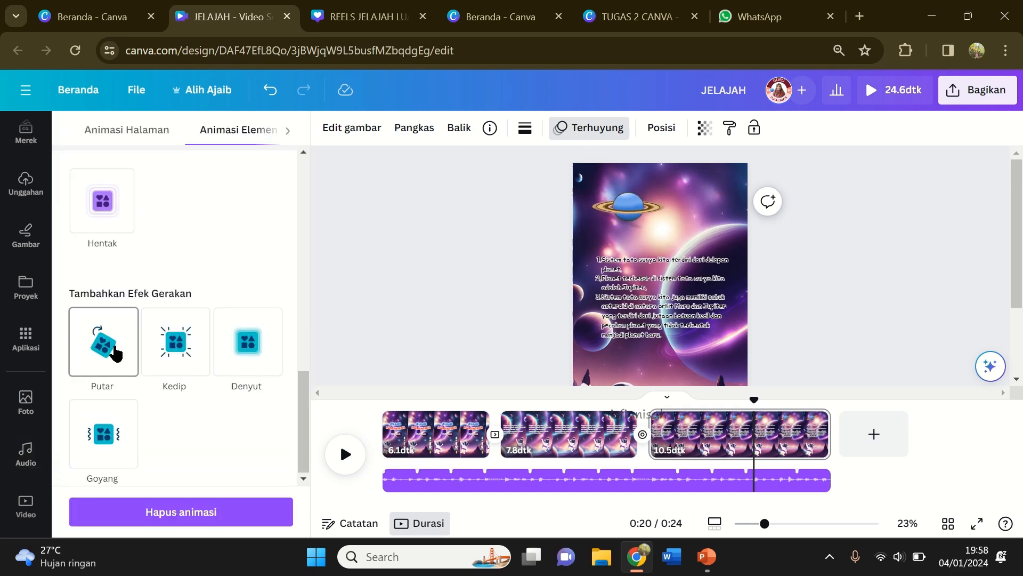
Step: Hide the audio library beside the canvas and set the design's collaboration link access to Yang punya tautan
click(363, 320)
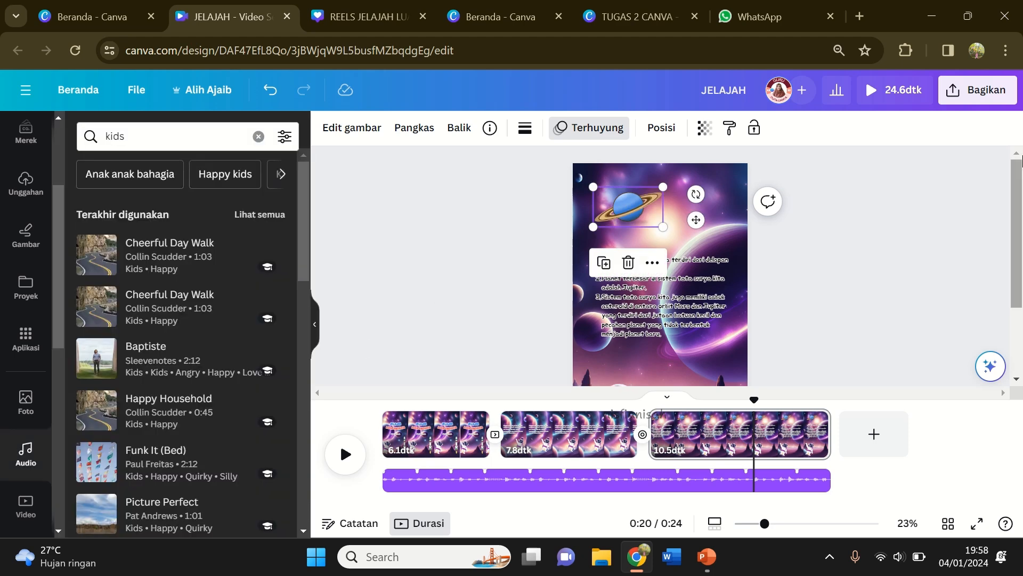
click(986, 91)
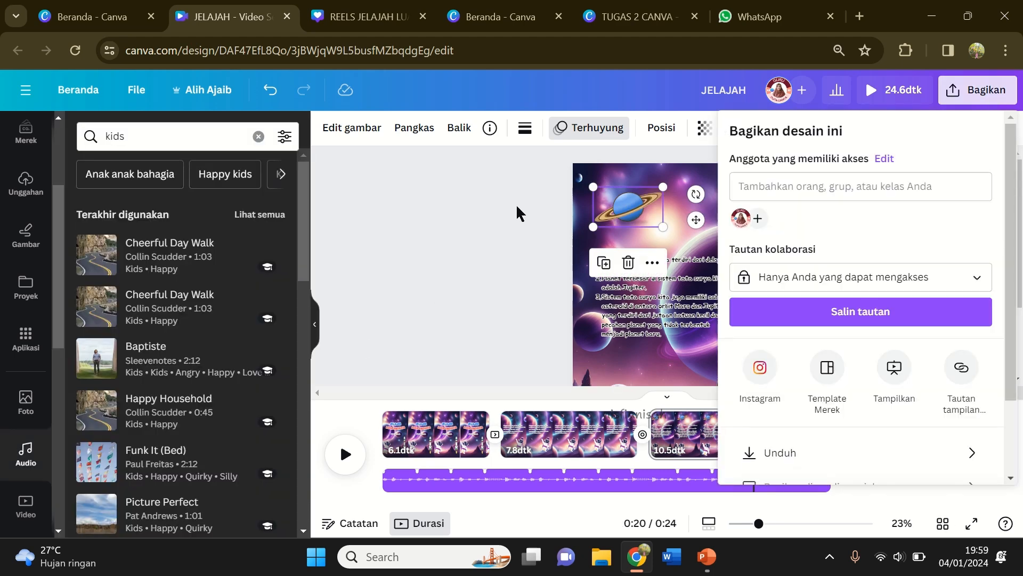
click(315, 331)
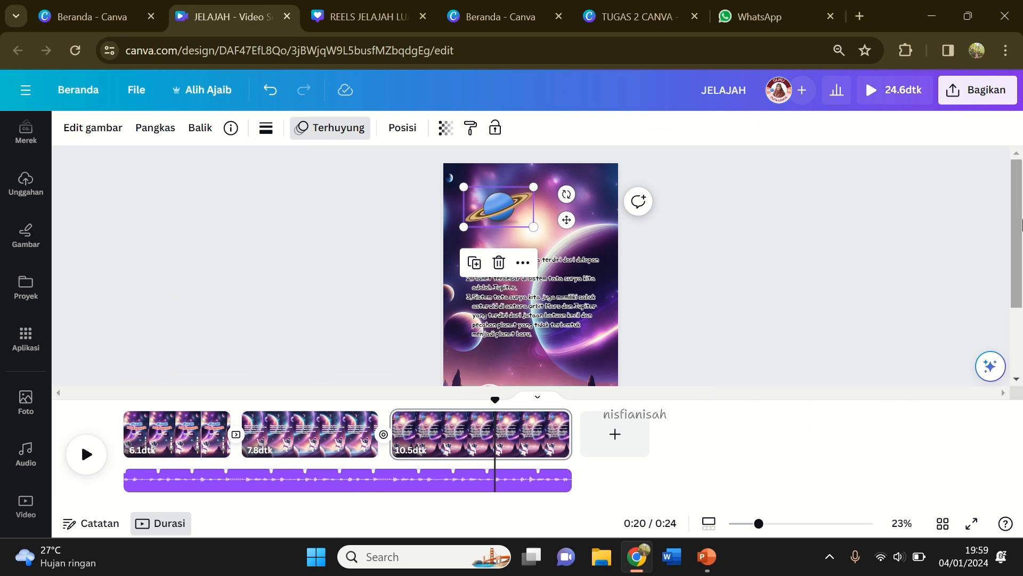
click(974, 101)
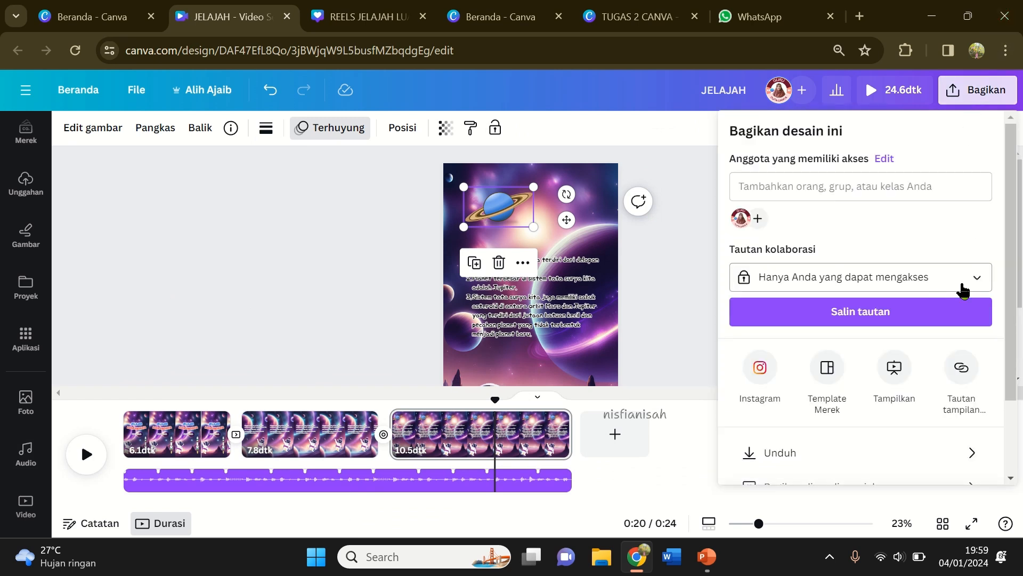
click(977, 283)
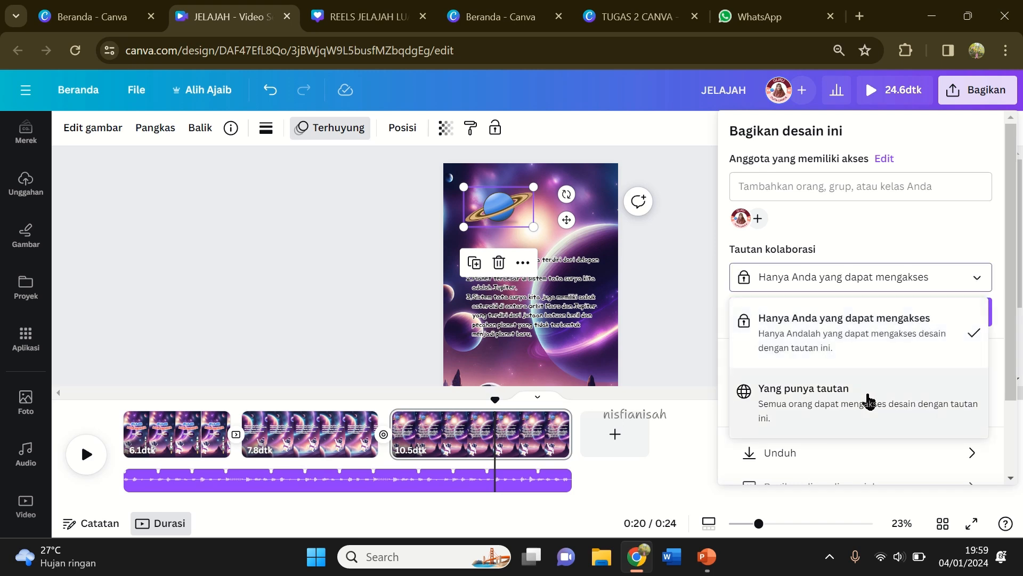
click(869, 399)
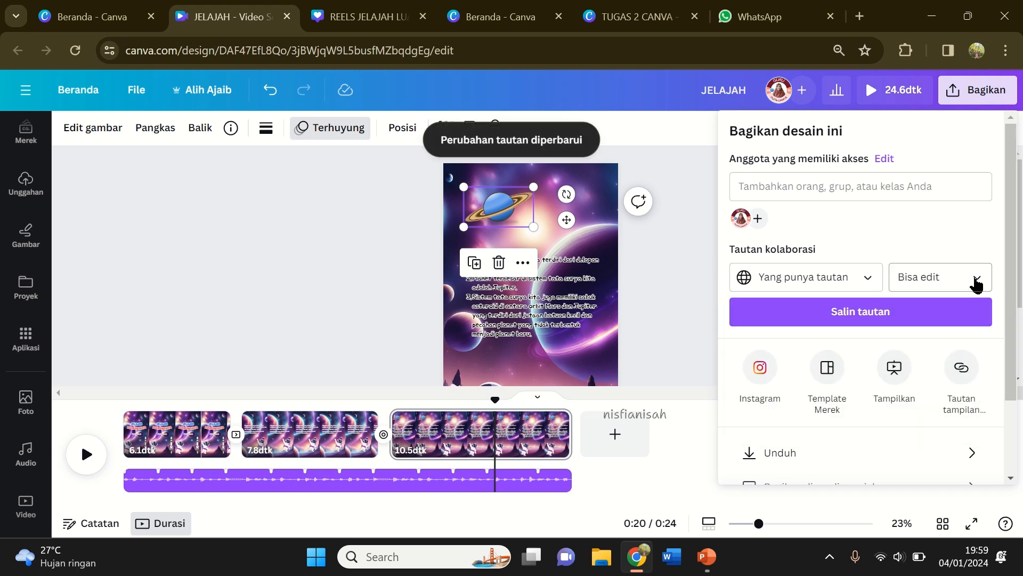
Step: Set the collaboration link's permission to Bisa komen and copy the link
click(977, 283)
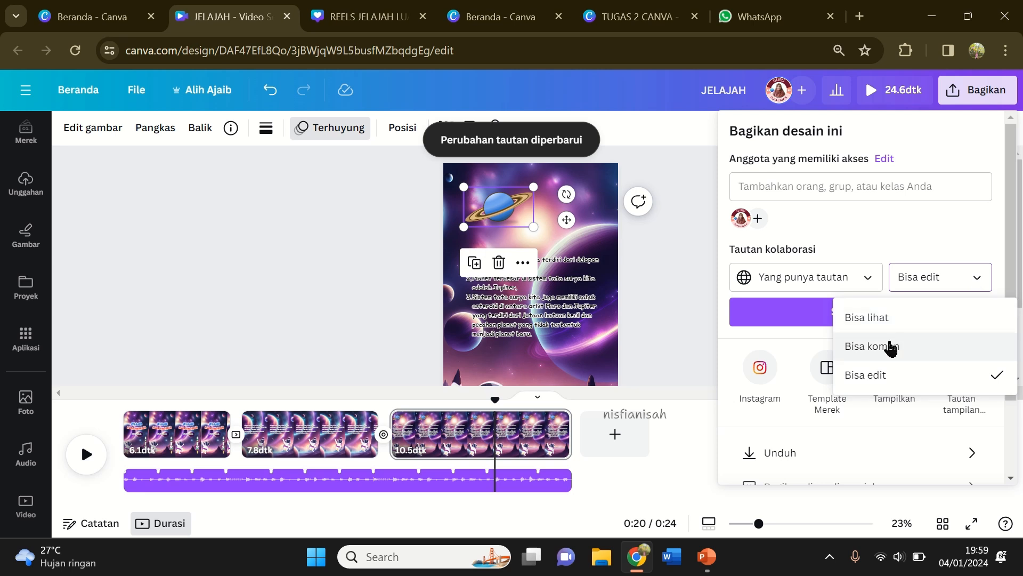
click(891, 347)
click(875, 311)
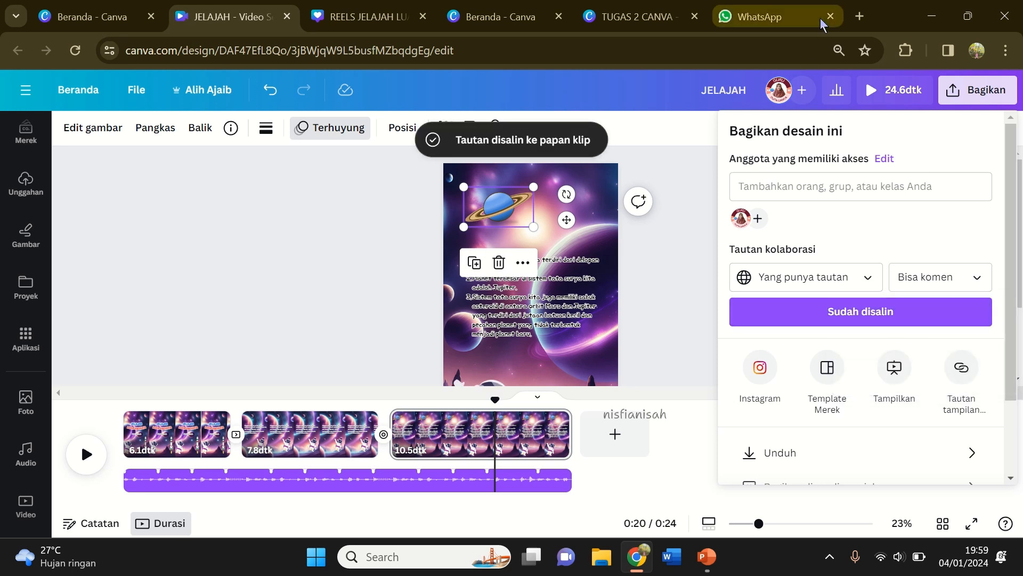